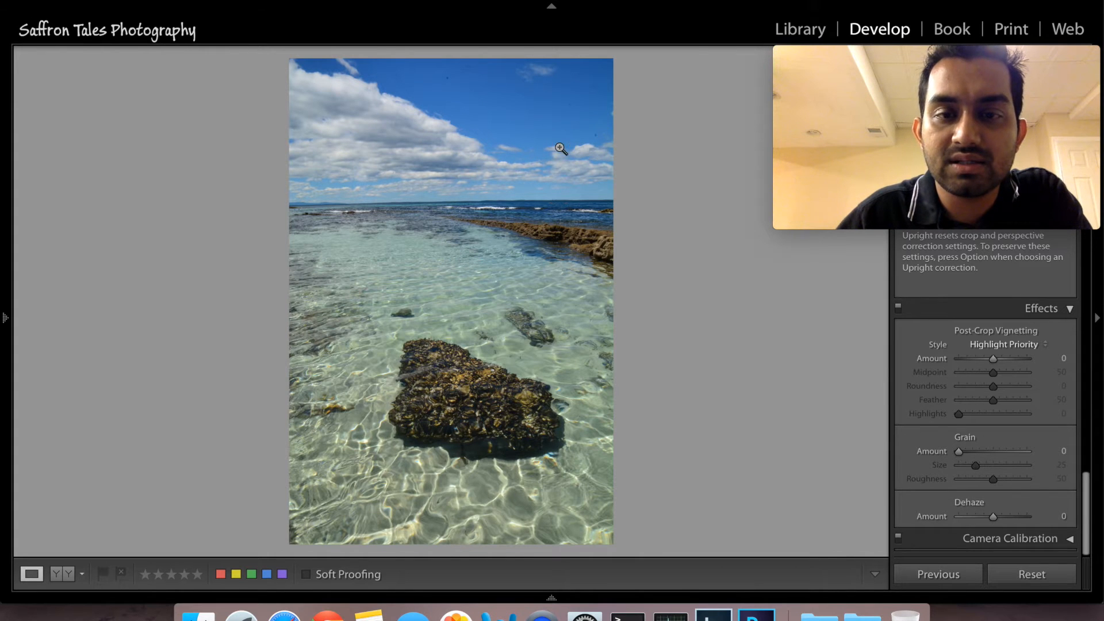
# - Return to the seascape photo with the mussel-covered rock and minimize the Movie Recording window
pyautogui.press('Right')
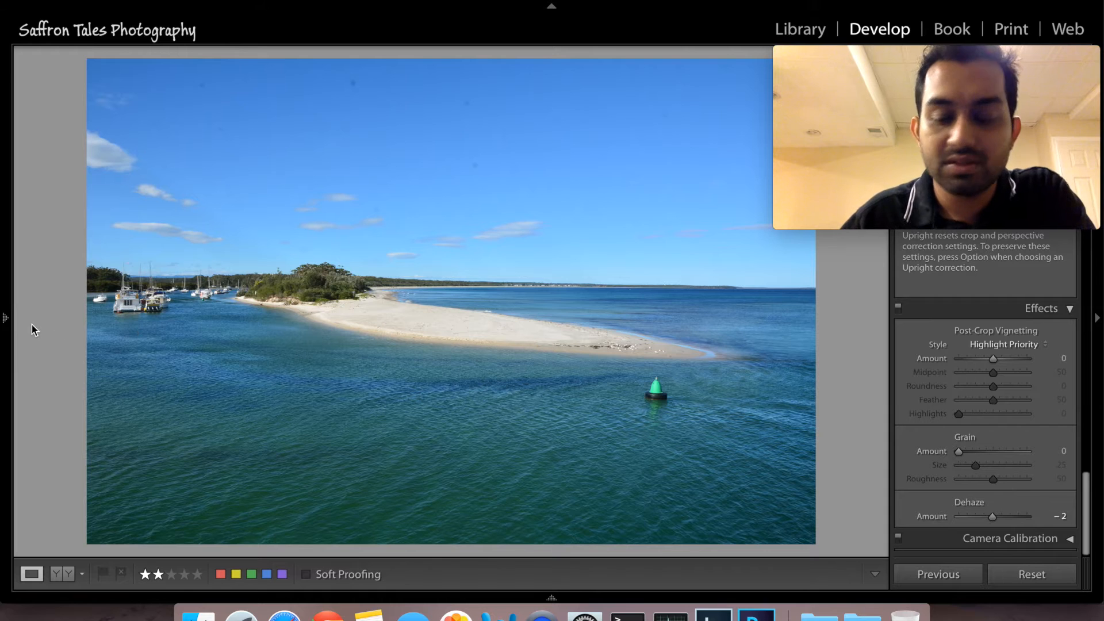
pyautogui.press('Right')
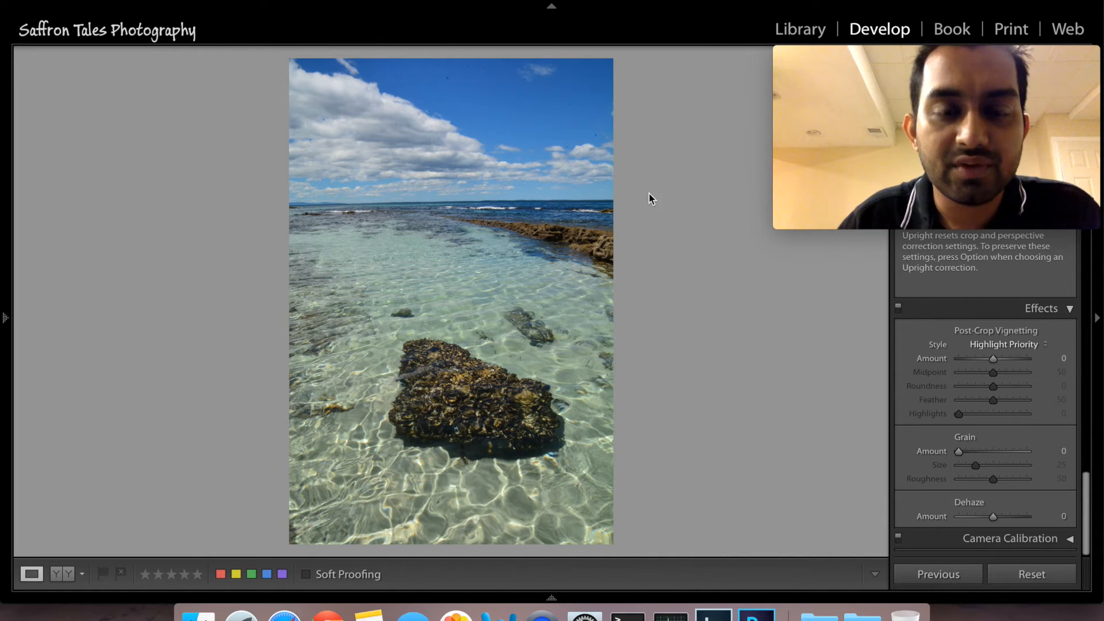
pyautogui.moveTo(837, 84)
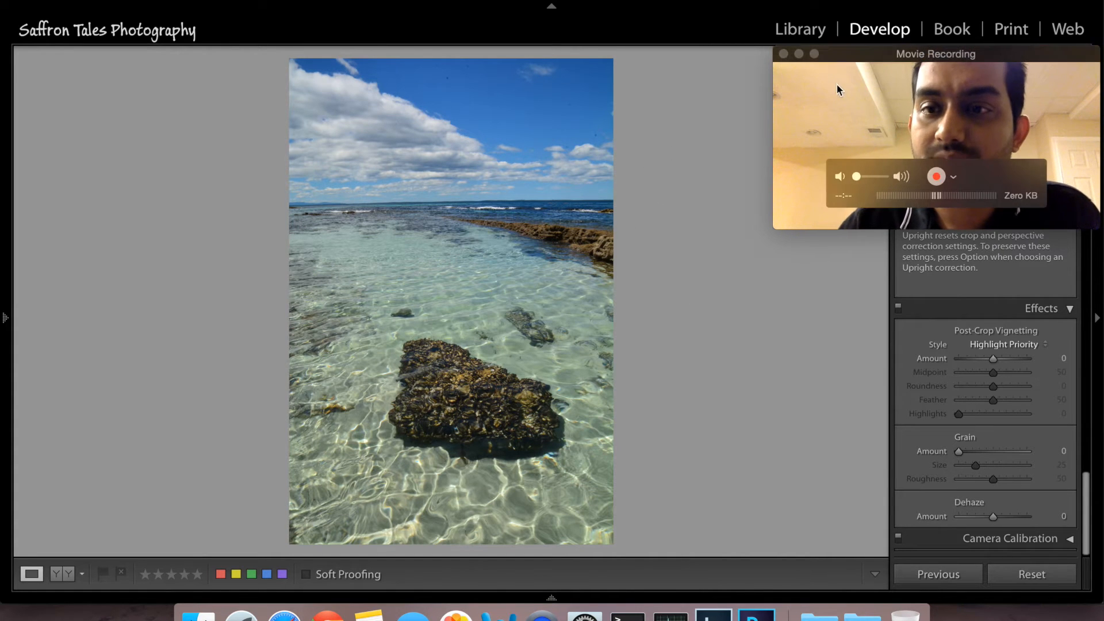
pyautogui.click(799, 53)
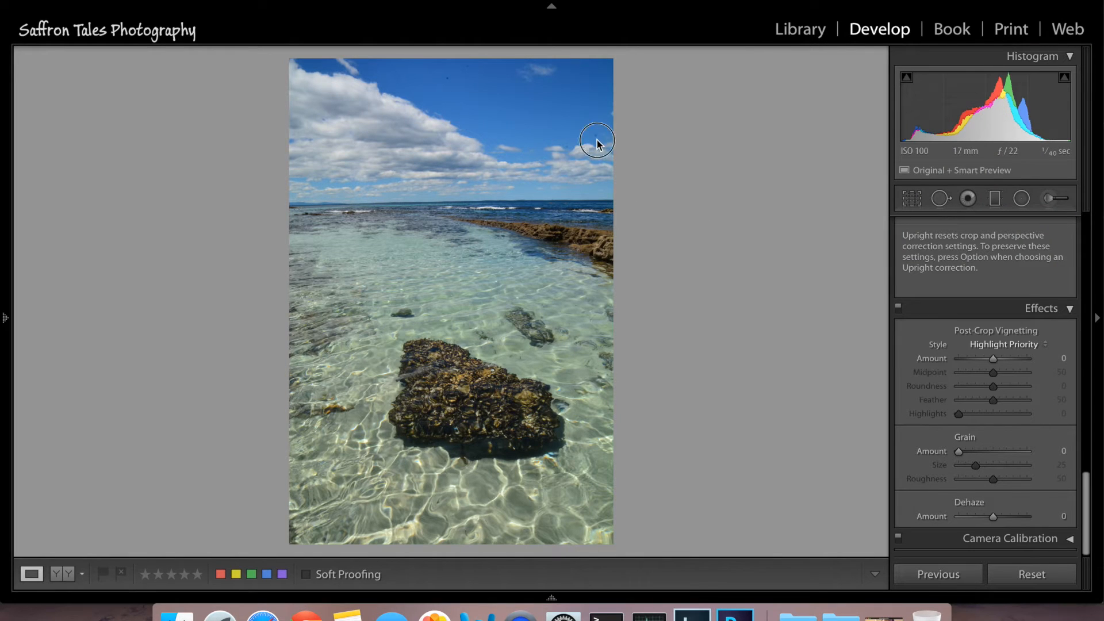
# - Set the Spot Removal brush in Heal mode to size 78
pyautogui.click(948, 202)
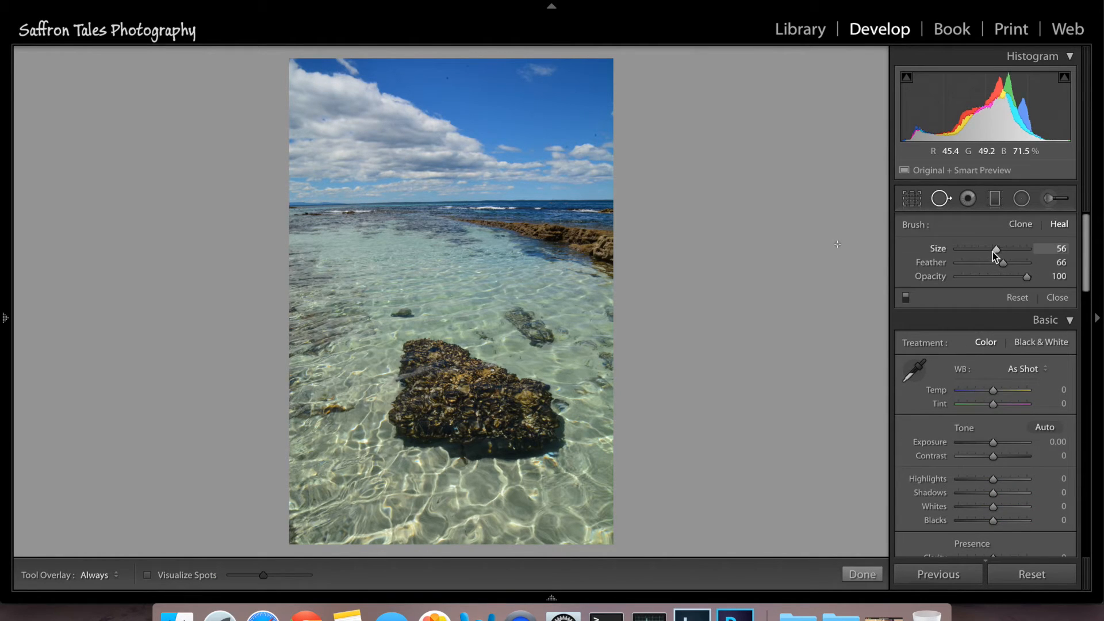
pyautogui.moveTo(997, 252); pyautogui.dragTo(1012, 253)
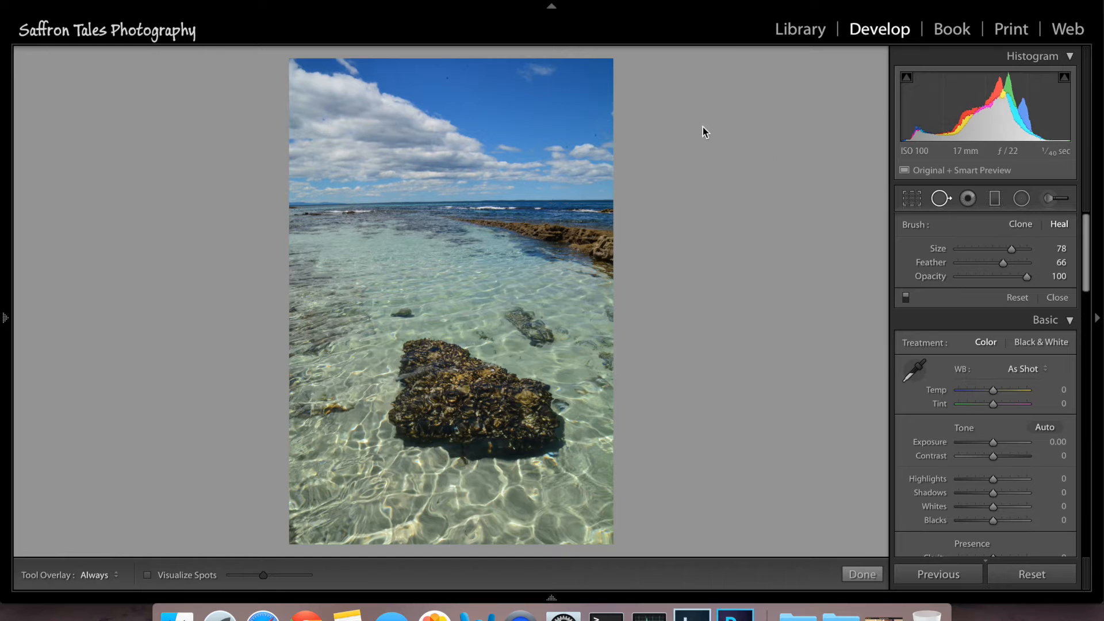
pyautogui.click(941, 199)
# - Heal the prominent dark spot in the upper sky at size 76, sampling from clear sky below and to its right
pyautogui.click(455, 80)
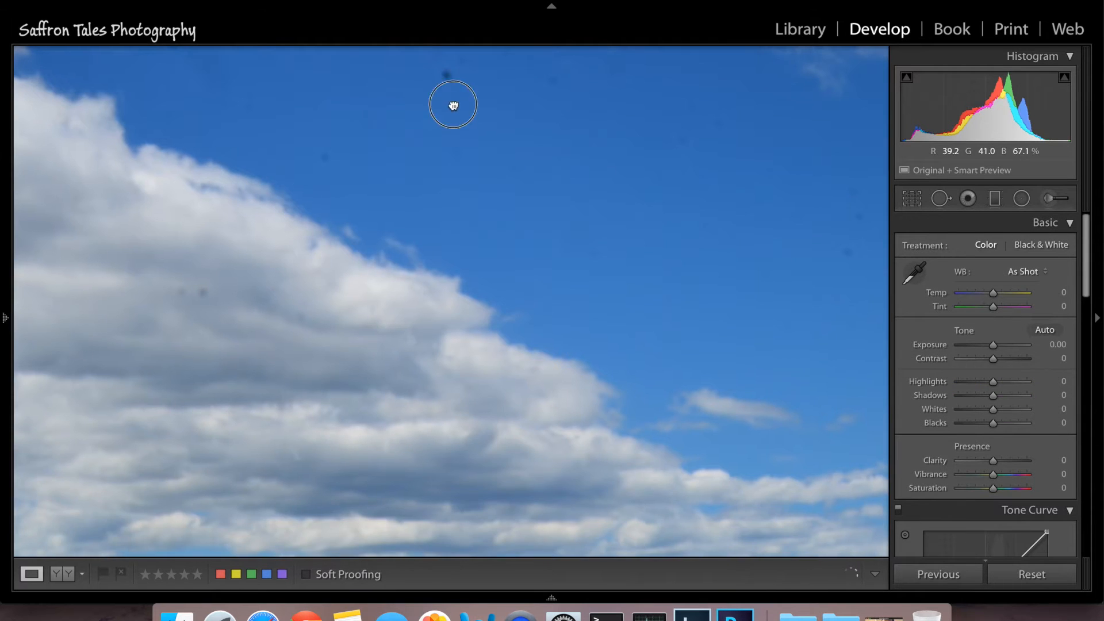
pyautogui.moveTo(451, 101); pyautogui.dragTo(469, 190)
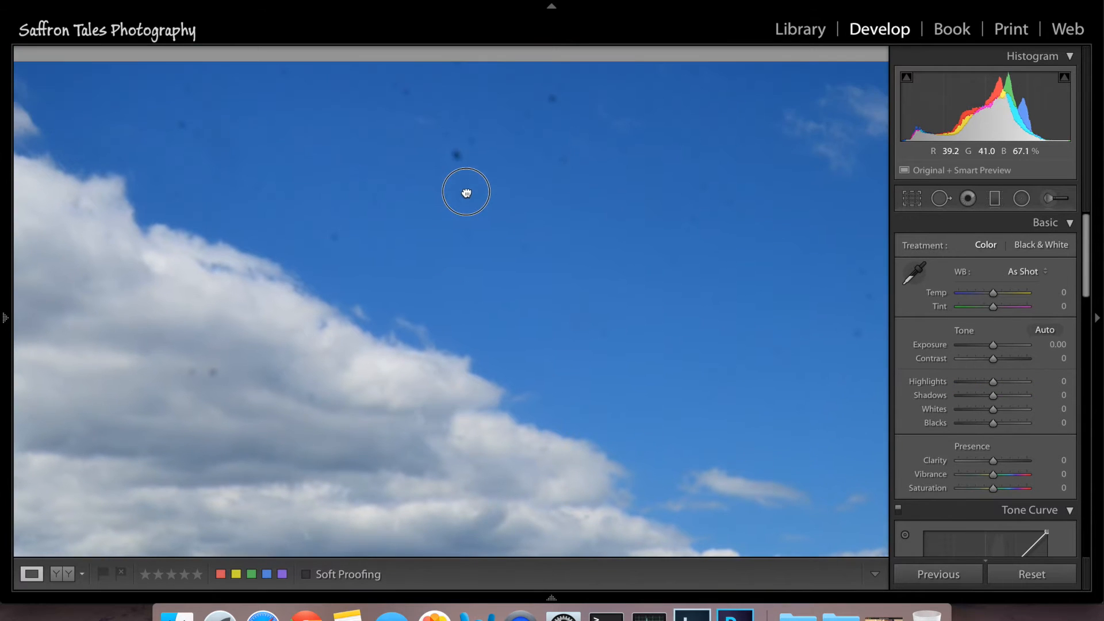
pyautogui.click(941, 199)
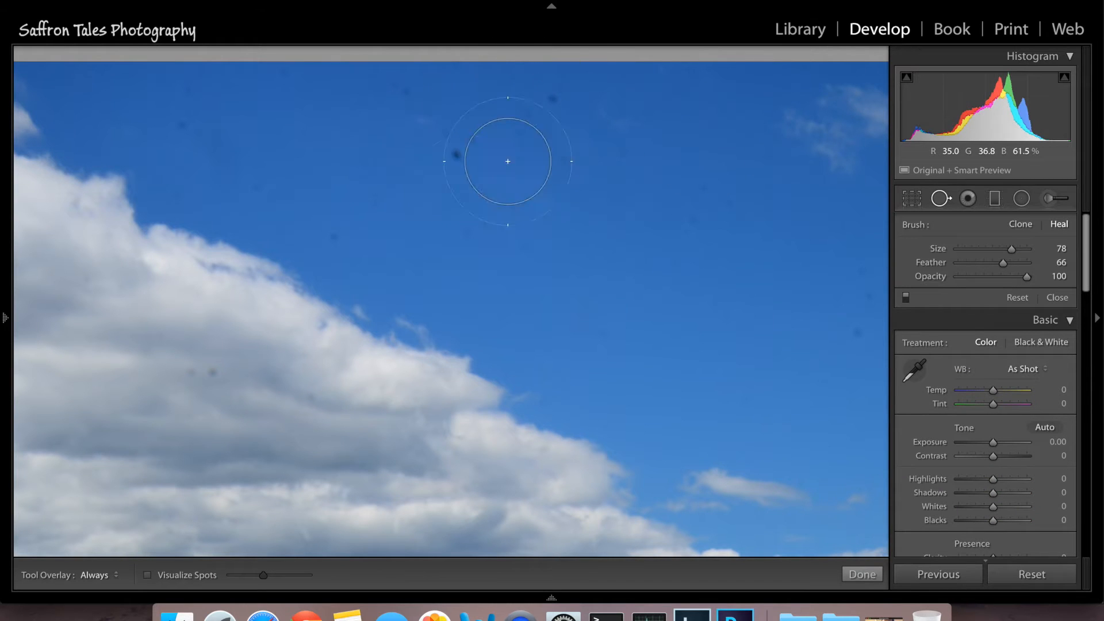
pyautogui.scroll(-5, 502, 192)
pyautogui.click(458, 148)
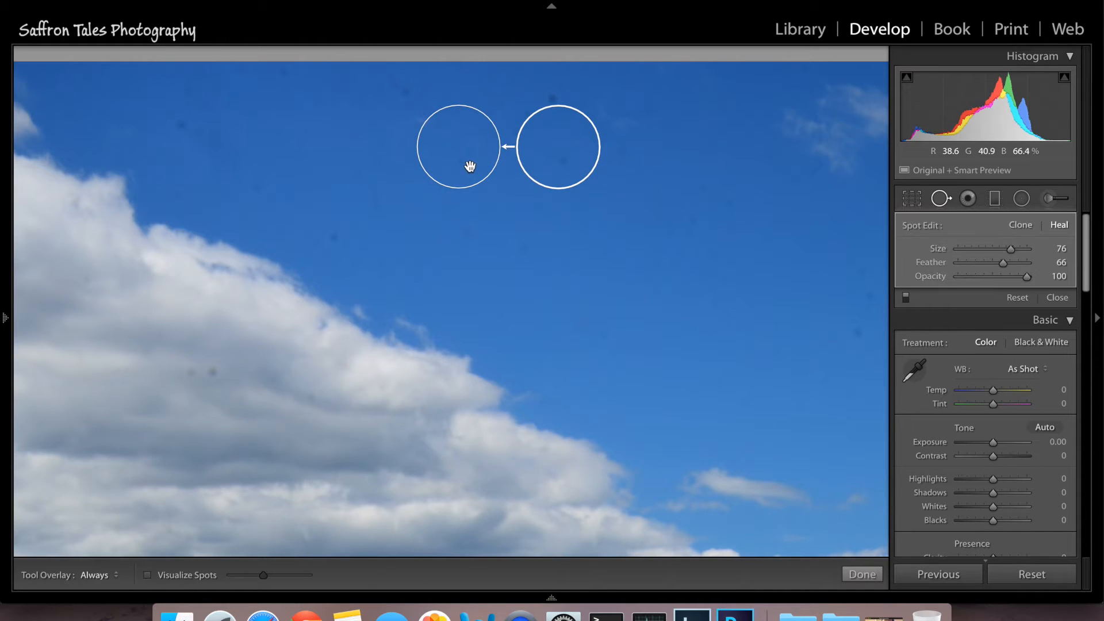
pyautogui.moveTo(558, 135)
pyautogui.mouseDown()
pyautogui.moveTo(568, 189)
pyautogui.moveTo(608, 252)
pyautogui.mouseUp()
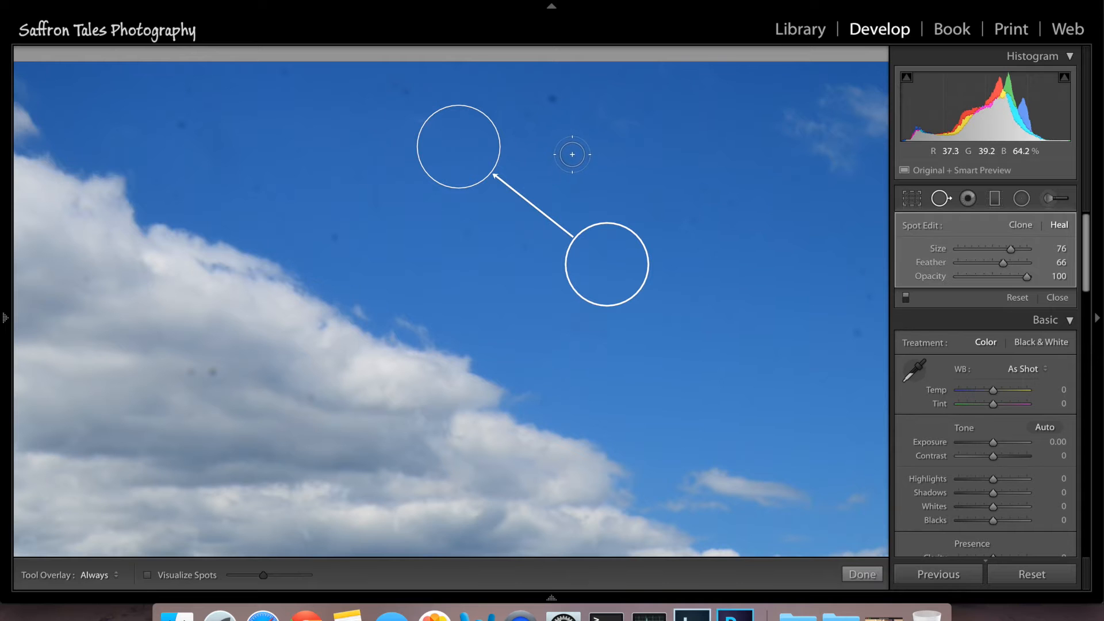
# - Heal the dust spots in the blue sky to the right of the first repair with a size 61 brush
pyautogui.click(556, 96)
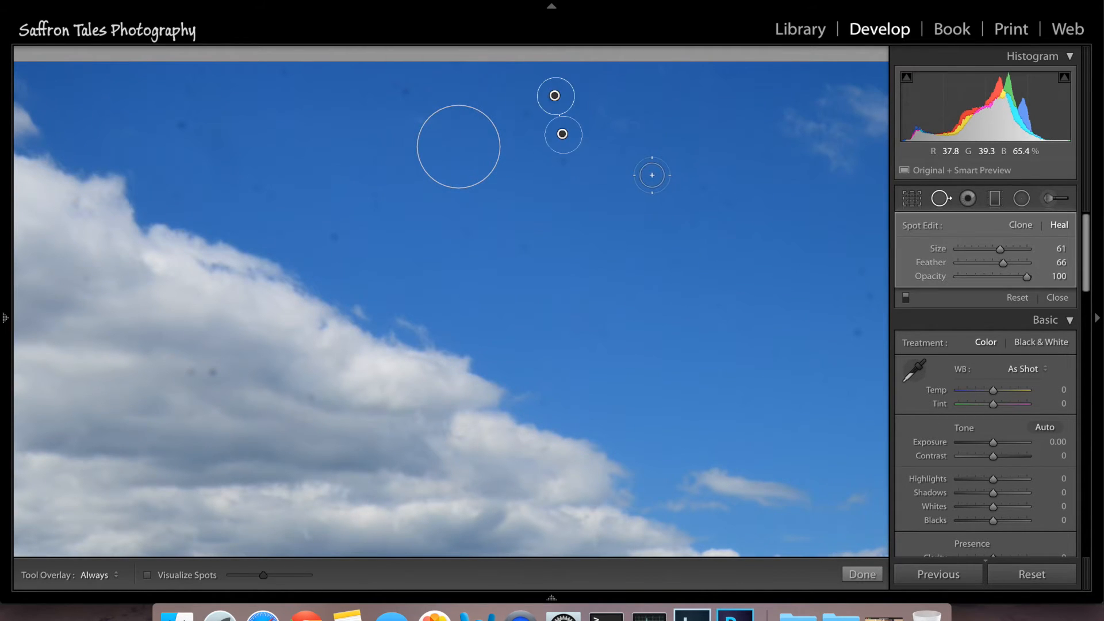
pyautogui.click(565, 159)
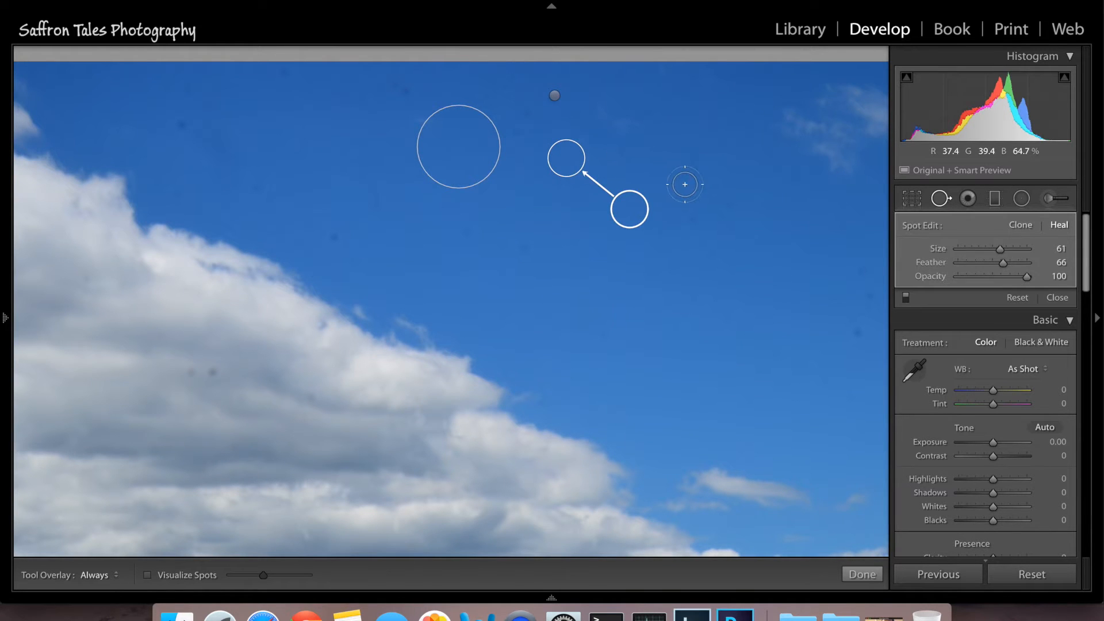
pyautogui.moveTo(733, 200)
pyautogui.mouseDown()
pyautogui.moveTo(707, 187)
pyautogui.moveTo(691, 220)
pyautogui.mouseUp()
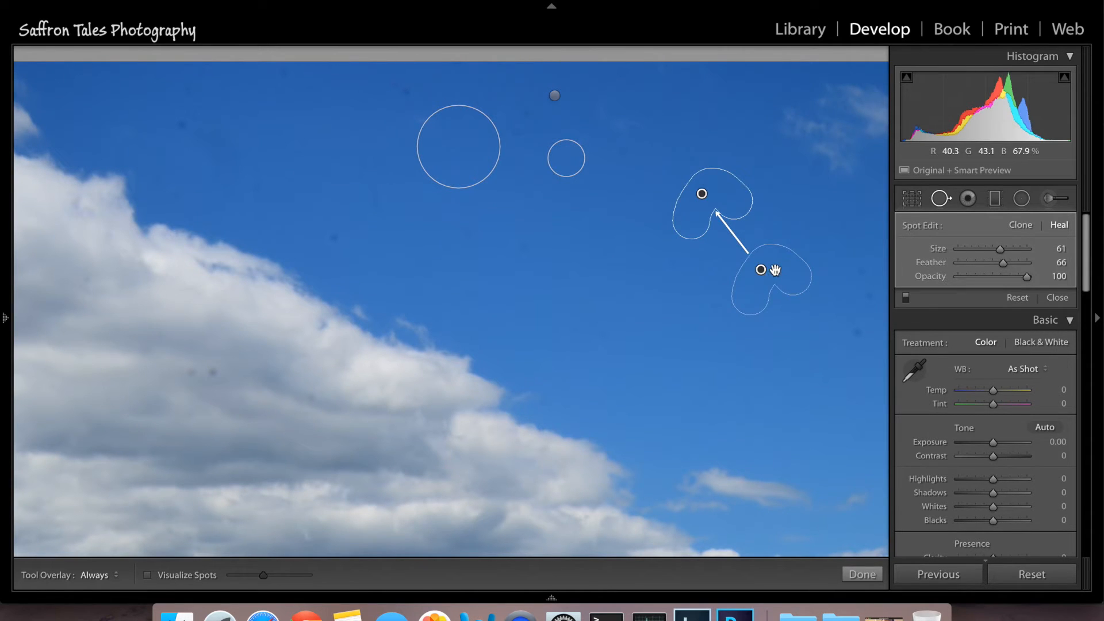
pyautogui.moveTo(861, 265); pyautogui.dragTo(861, 316)
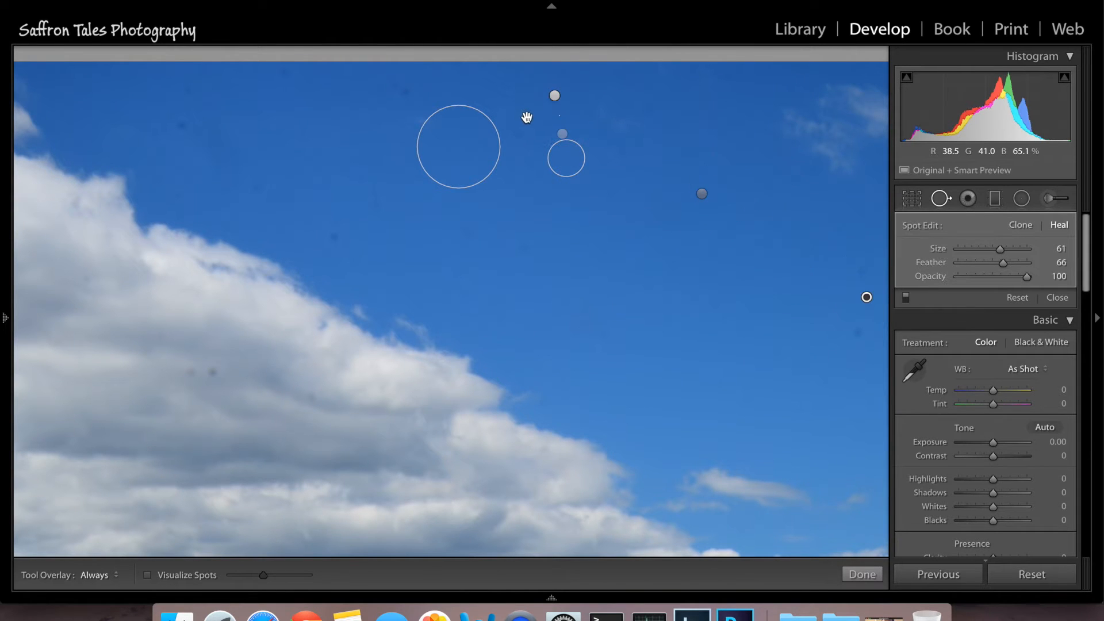
pyautogui.click(621, 154)
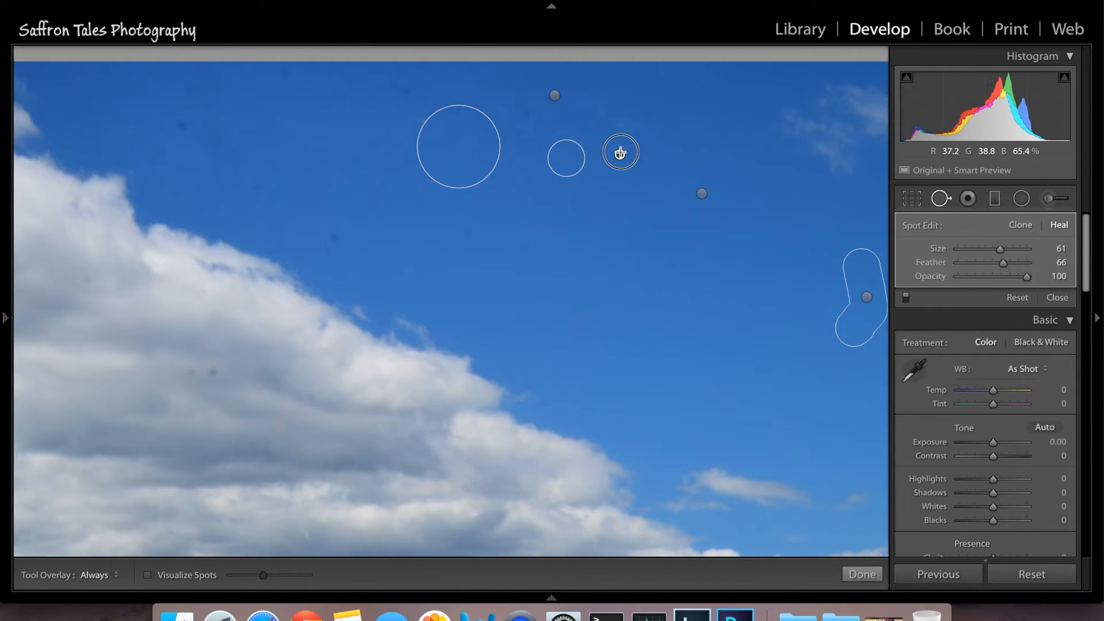
pyautogui.click(625, 99)
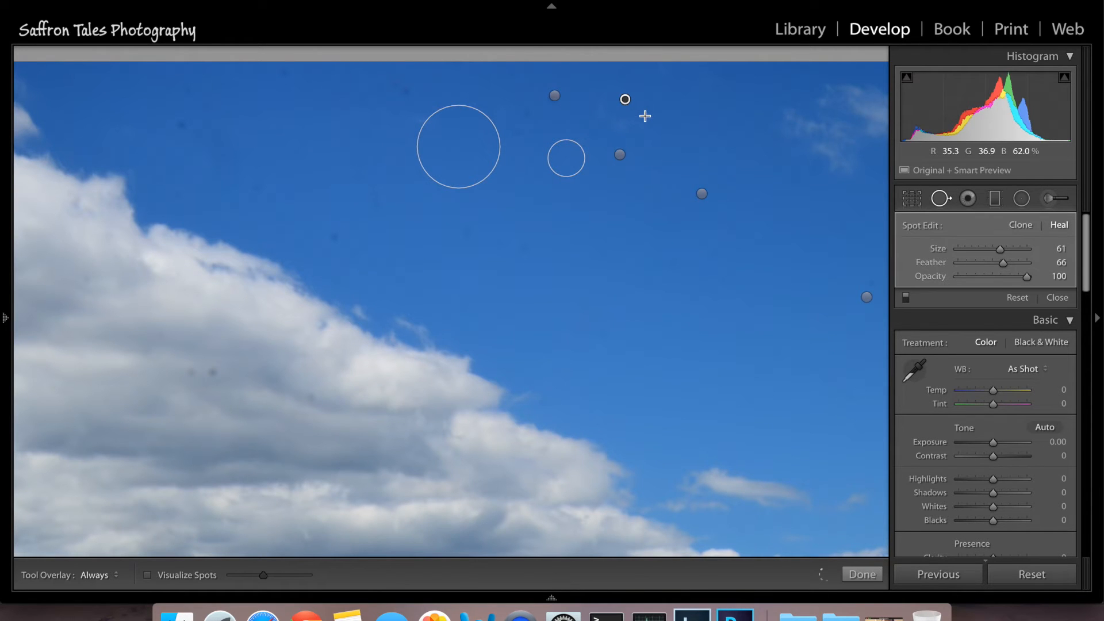
pyautogui.click(698, 76)
# - Heal the dust spots beside the first repair and across the upper-left sky at size 61
pyautogui.click(394, 82)
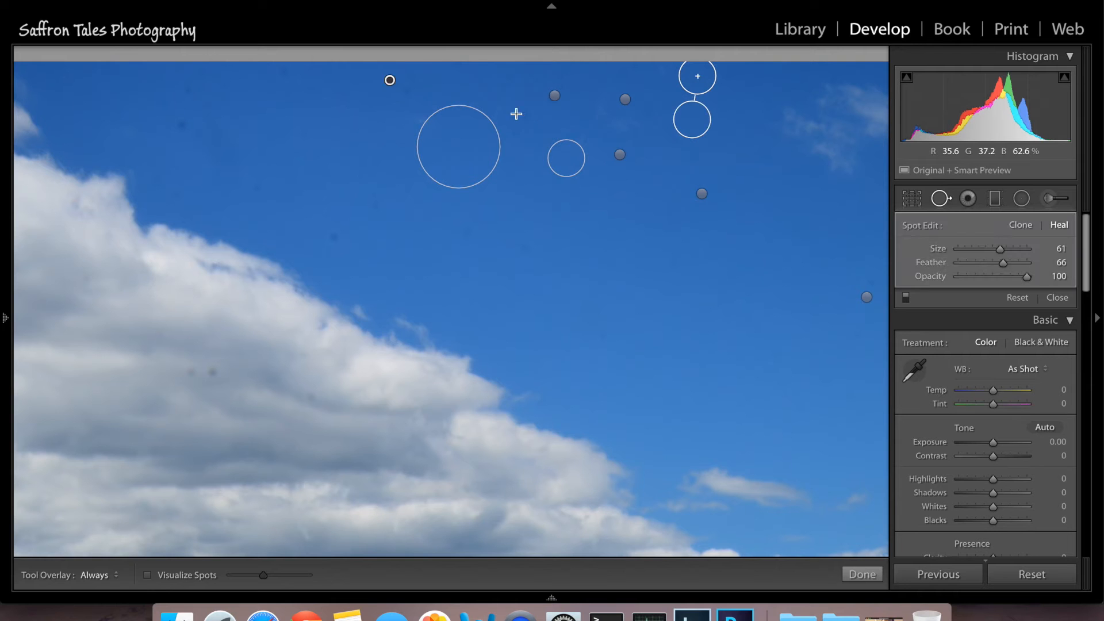
pyautogui.moveTo(522, 130); pyautogui.dragTo(527, 118)
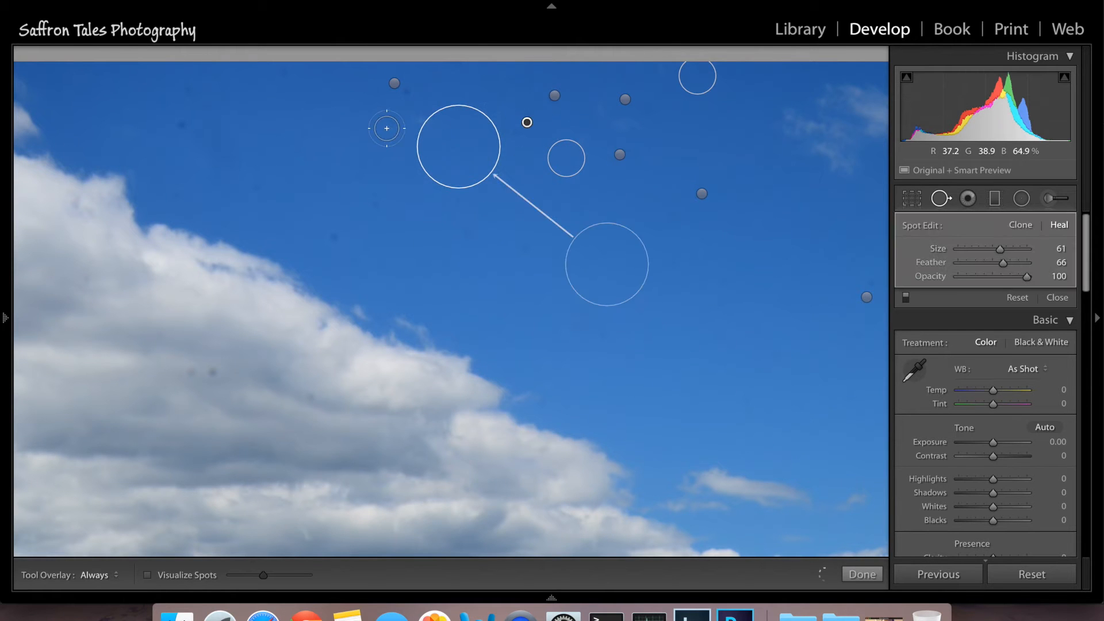
pyautogui.moveTo(180, 120); pyautogui.dragTo(194, 87)
pyautogui.click(187, 87)
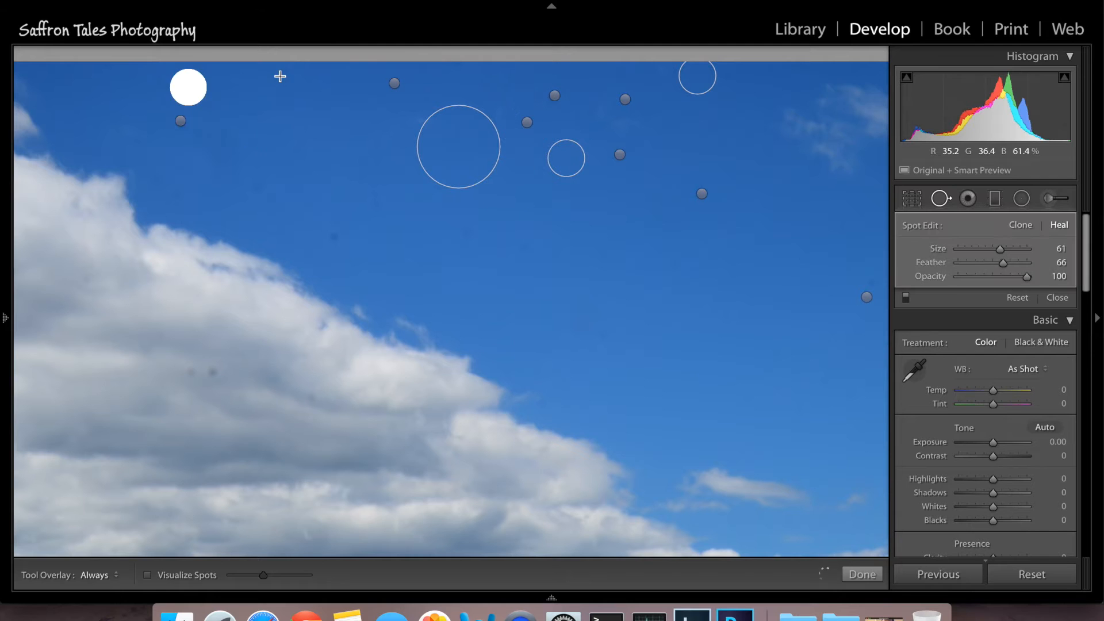
pyautogui.click(287, 74)
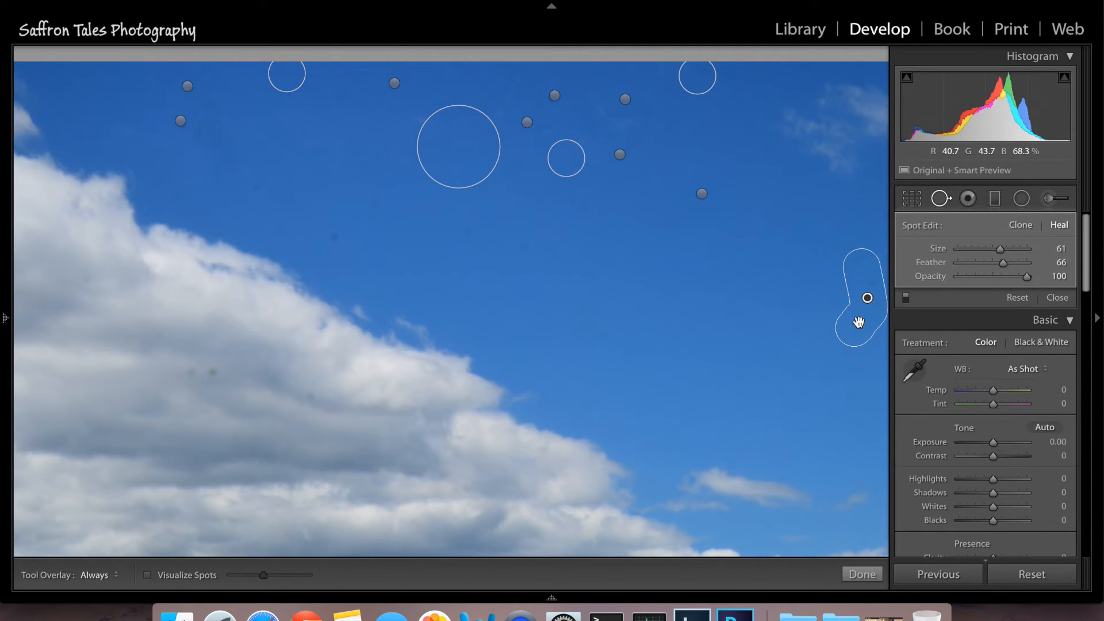
# - Shift the elongated heal patch on the far right of the zoomed sky slightly up and right, and finish spot removal
pyautogui.press('Delete')
pyautogui.click(844, 300)
pyautogui.moveTo(844, 300)
pyautogui.mouseDown()
pyautogui.moveTo(868, 301)
pyautogui.moveTo(875, 286)
pyautogui.mouseUp()
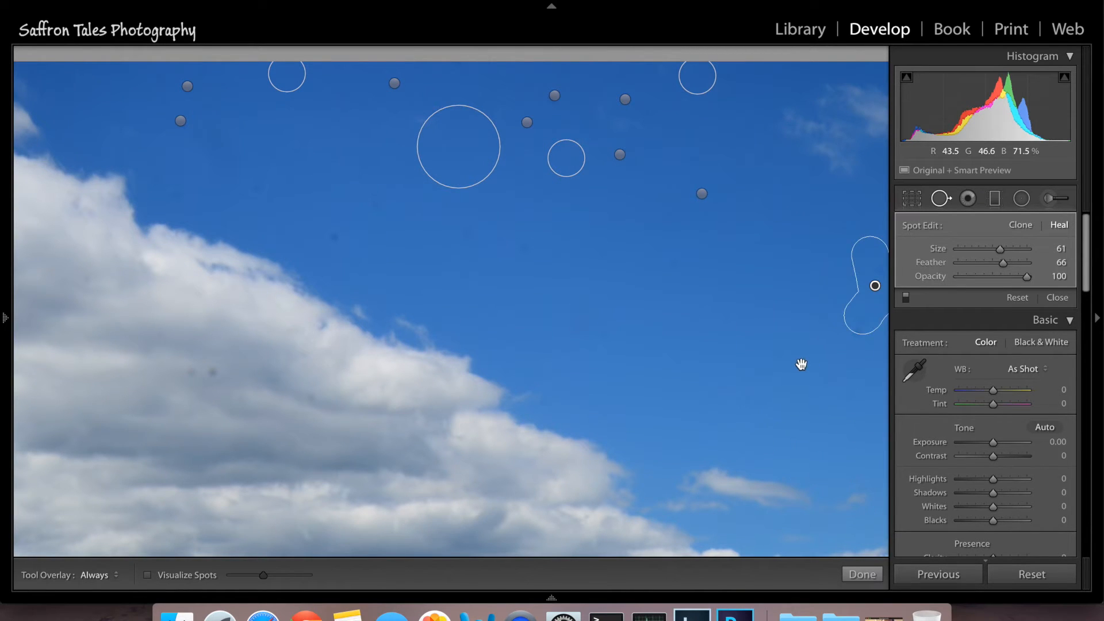
pyautogui.click(862, 574)
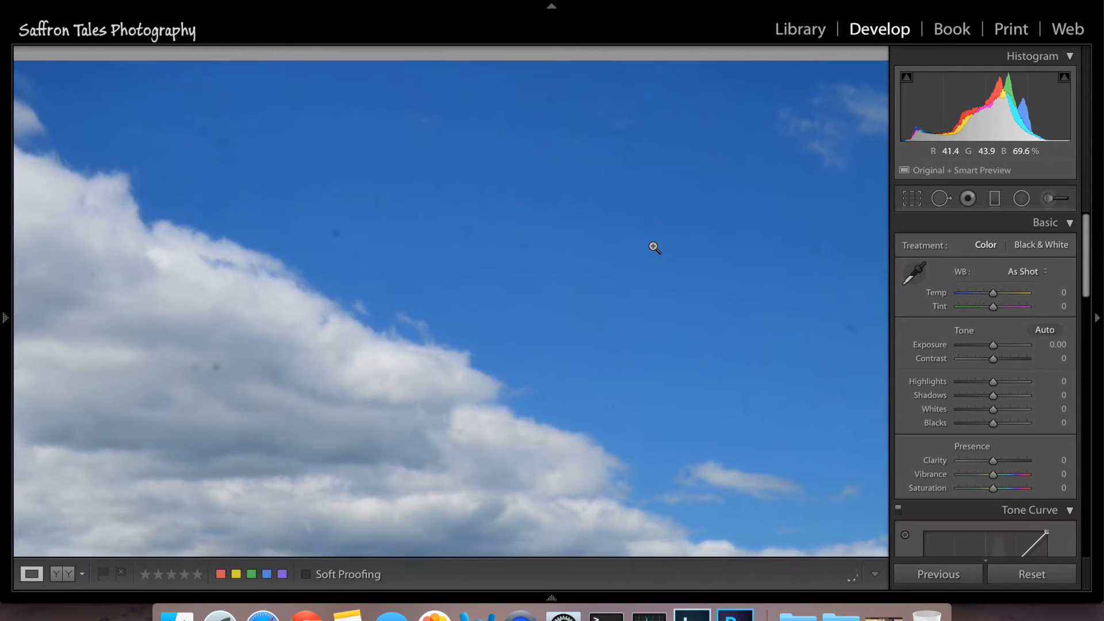
# - Compare the retouched photo with its before version and examine the right side of the sky for remaining dust spots
pyautogui.click(653, 247)
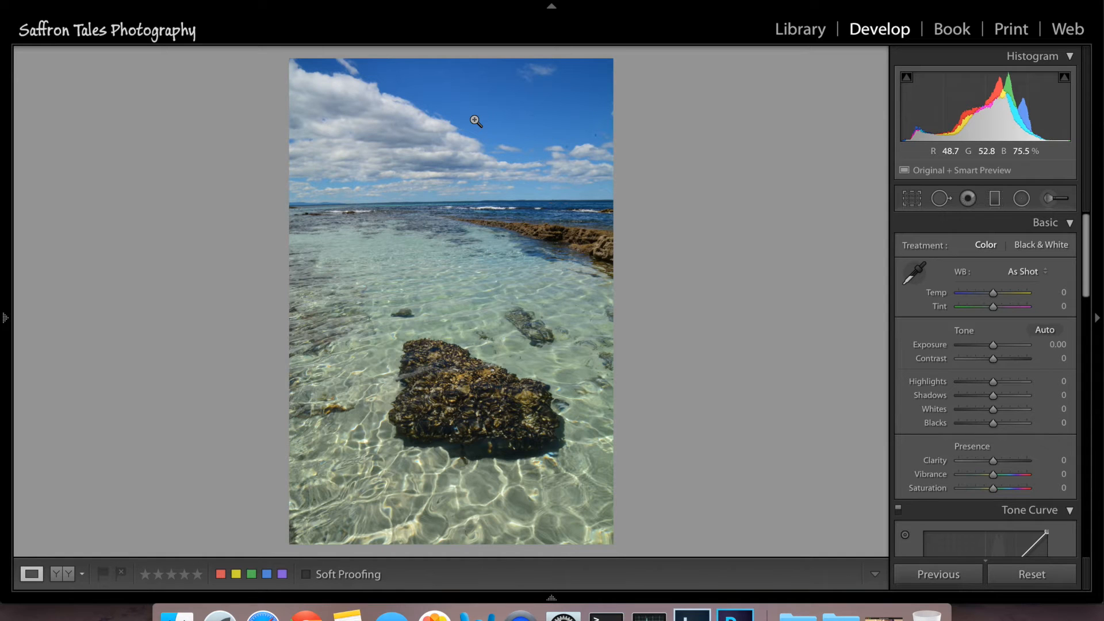
pyautogui.press('\\')
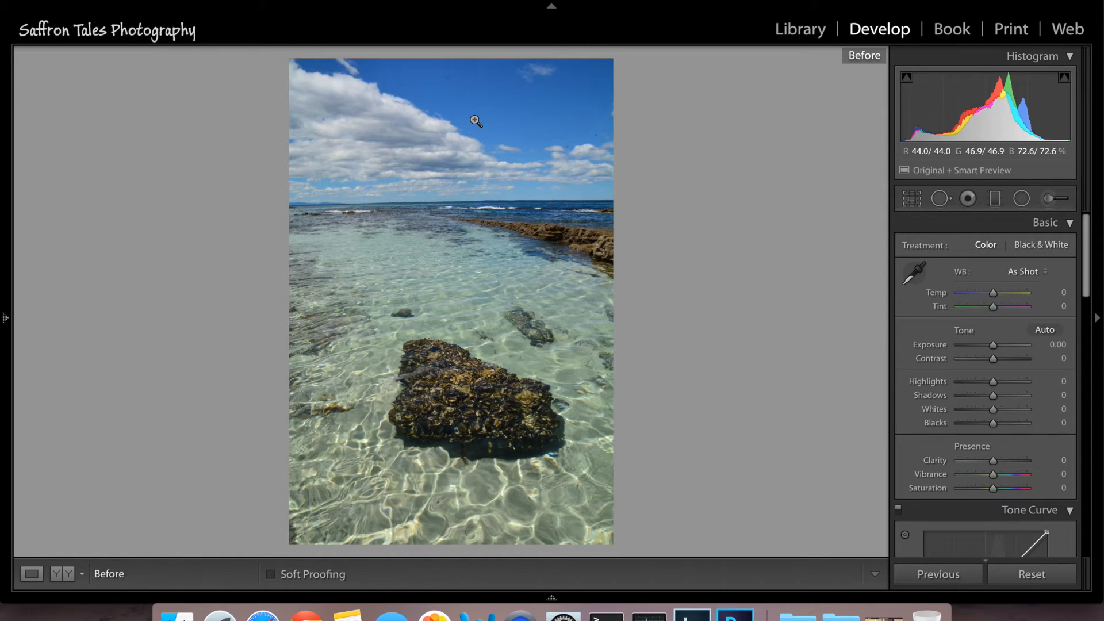
pyautogui.press('\\')
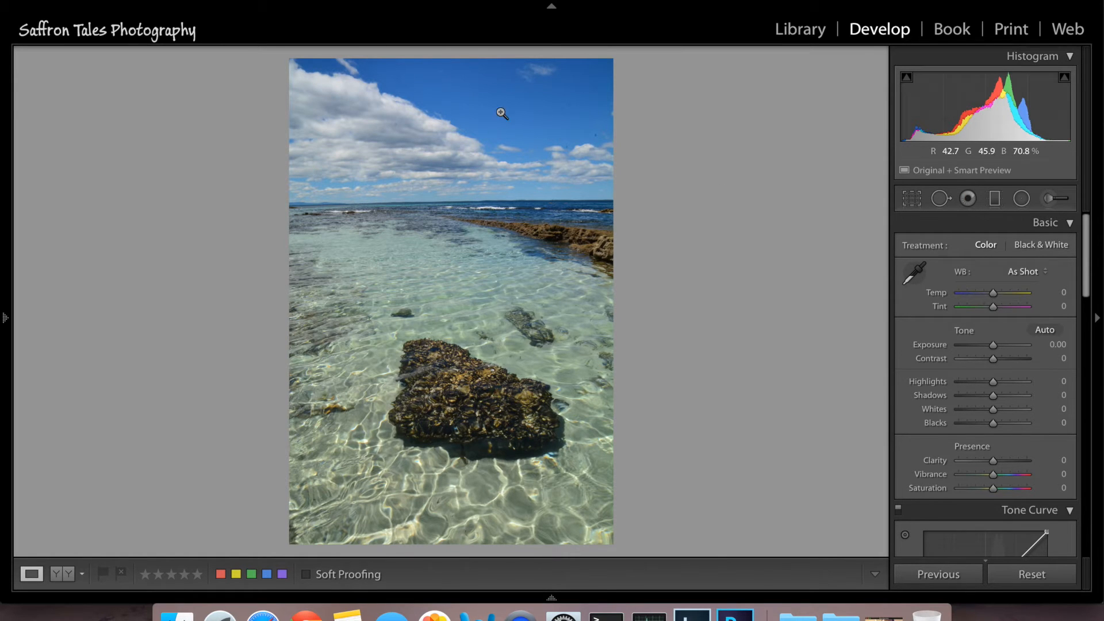
pyautogui.click(584, 129)
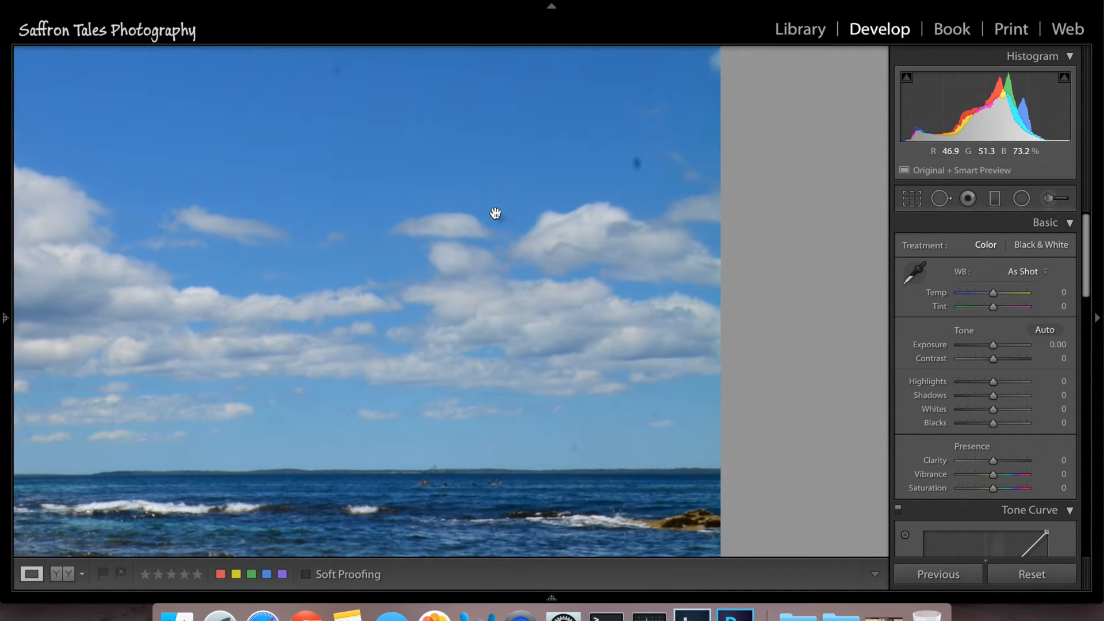
pyautogui.moveTo(476, 219); pyautogui.dragTo(540, 337)
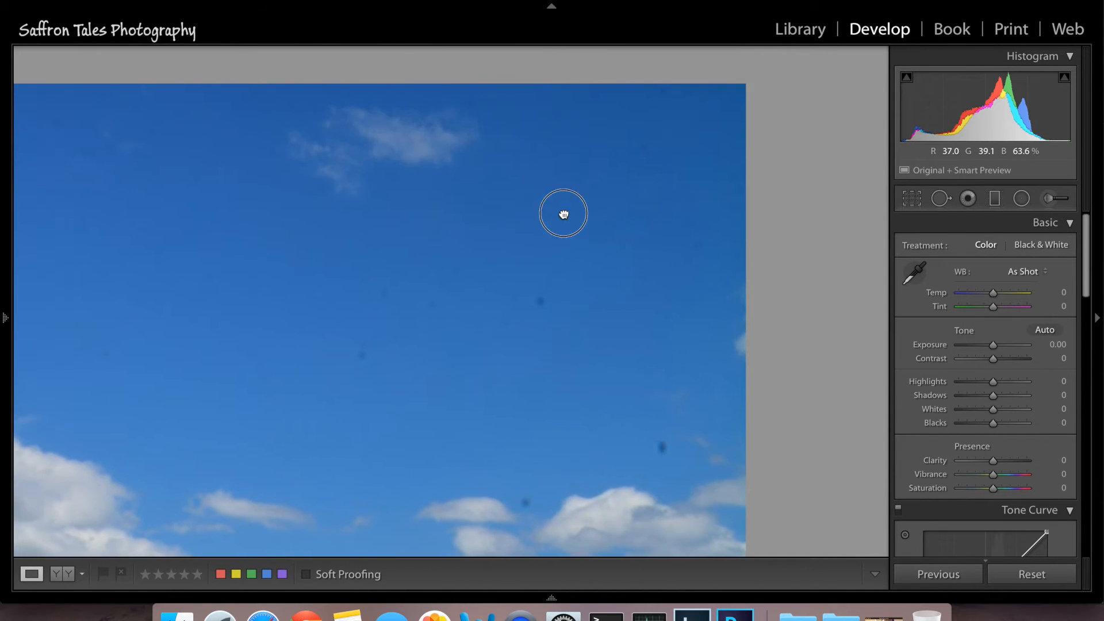
pyautogui.moveTo(535, 222); pyautogui.dragTo(741, 110)
pyautogui.moveTo(523, 179); pyautogui.dragTo(400, 116)
pyautogui.click(444, 171)
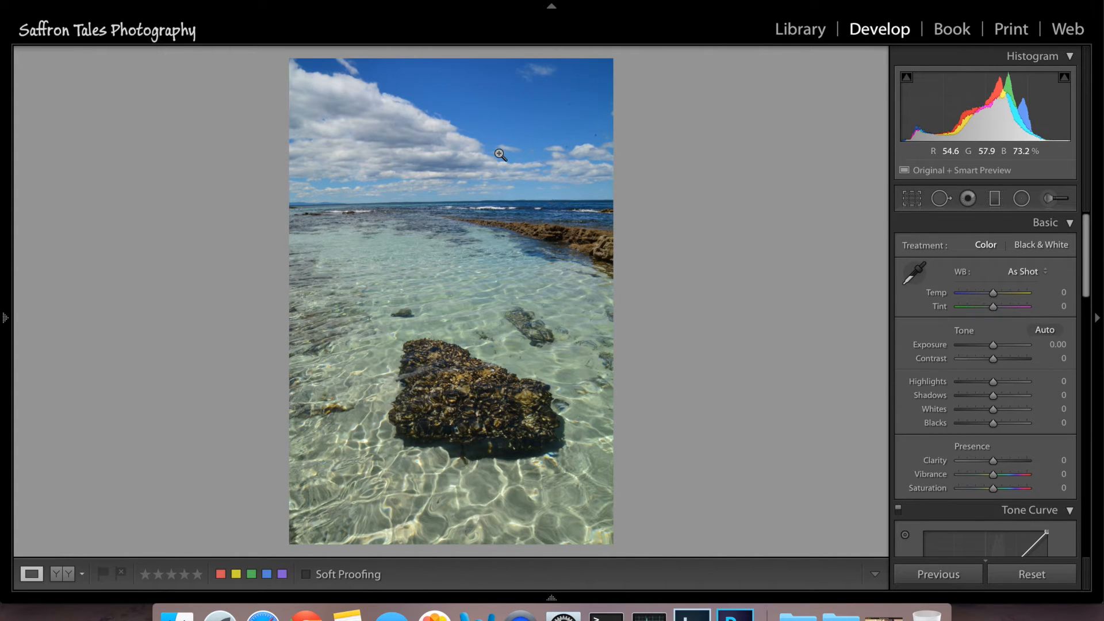
# - Turn on Visualize Spots for the Spot Removal tool and raise its threshold to reveal fainter spots
pyautogui.click(940, 199)
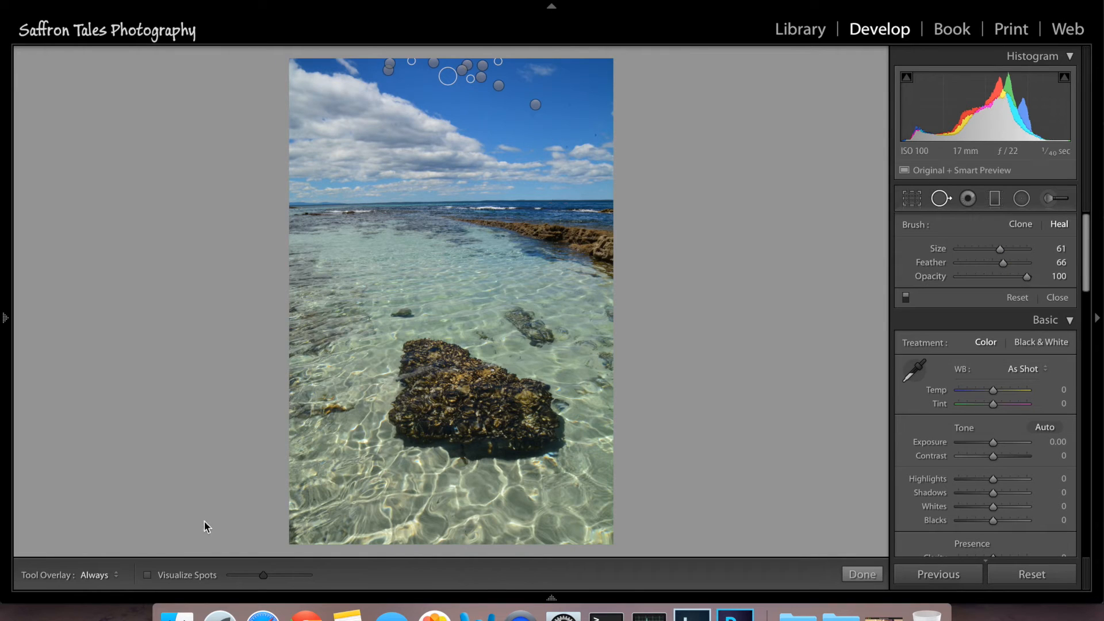
pyautogui.click(147, 575)
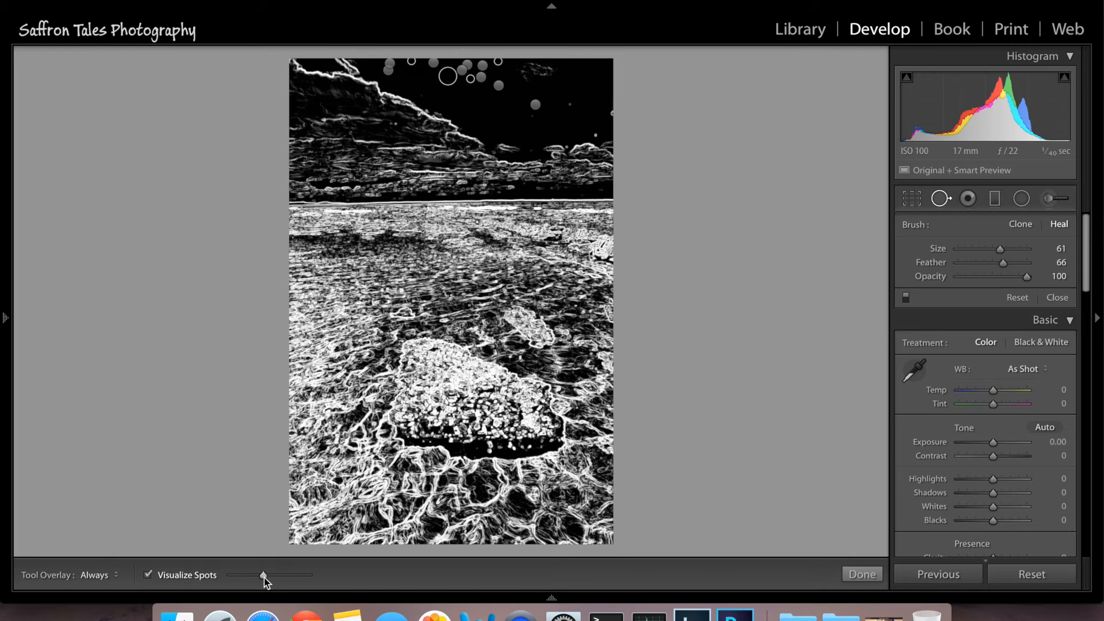
pyautogui.moveTo(272, 579); pyautogui.dragTo(304, 575)
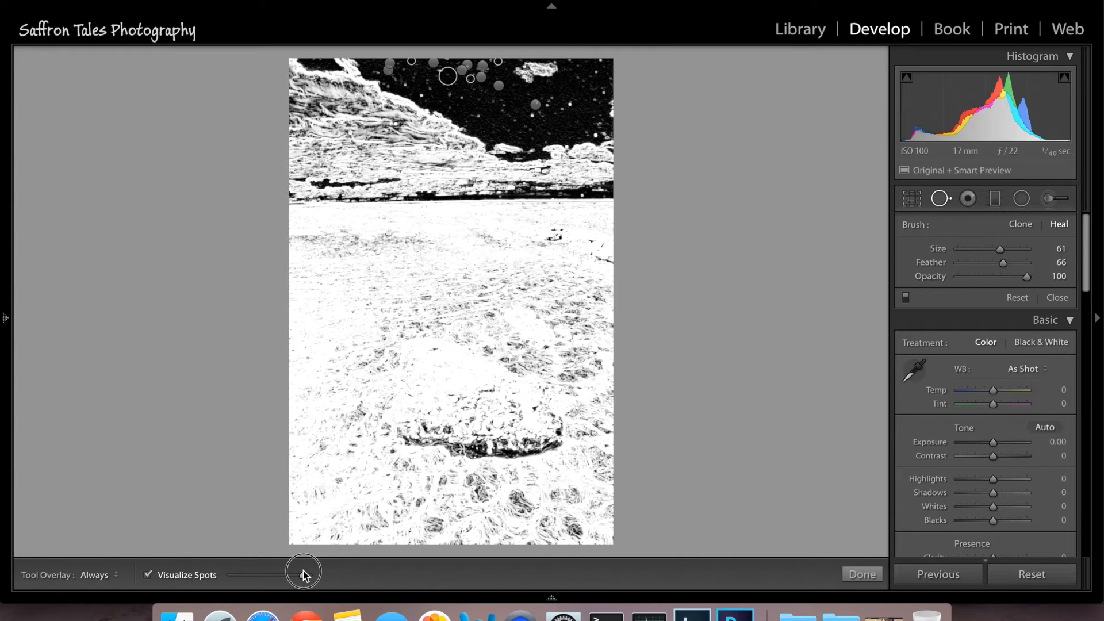
# - Heal the bright spot in the open sky above the small clouds on the photo's right side at size 75
pyautogui.click(497, 109)
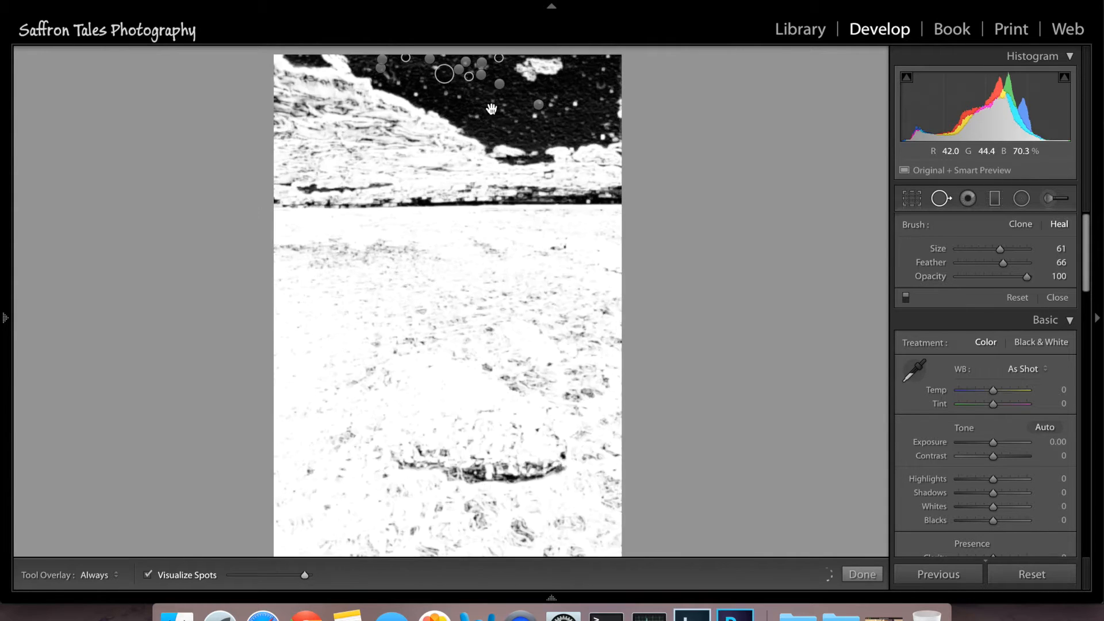
pyautogui.moveTo(516, 152); pyautogui.dragTo(194, 270)
pyautogui.moveTo(499, 201); pyautogui.dragTo(259, 252)
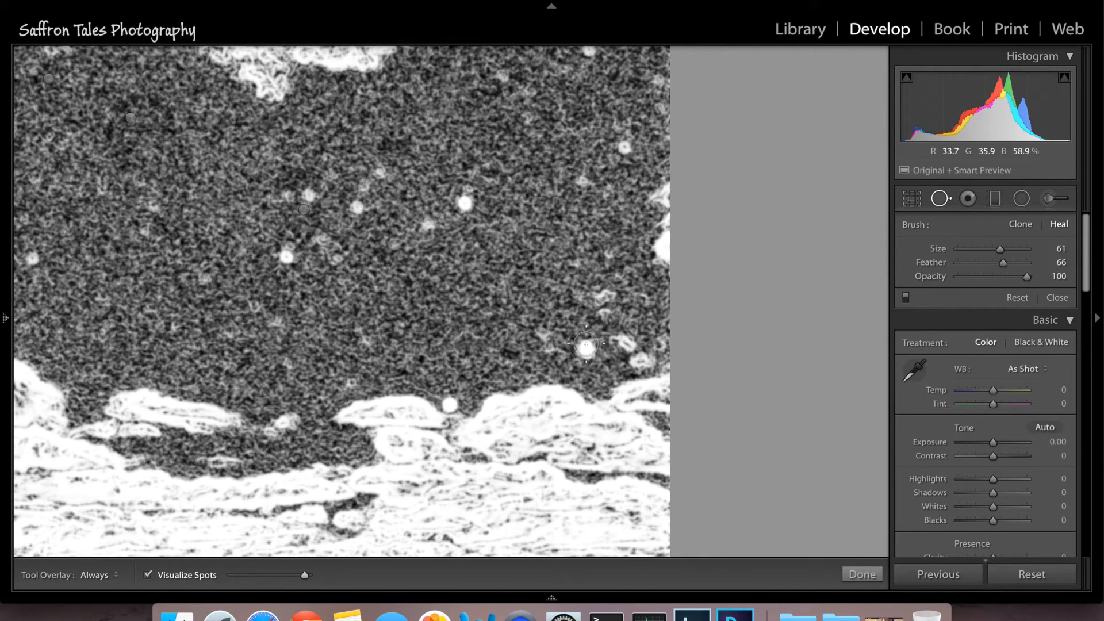
pyautogui.scroll(3, 463, 207)
pyautogui.click(463, 201)
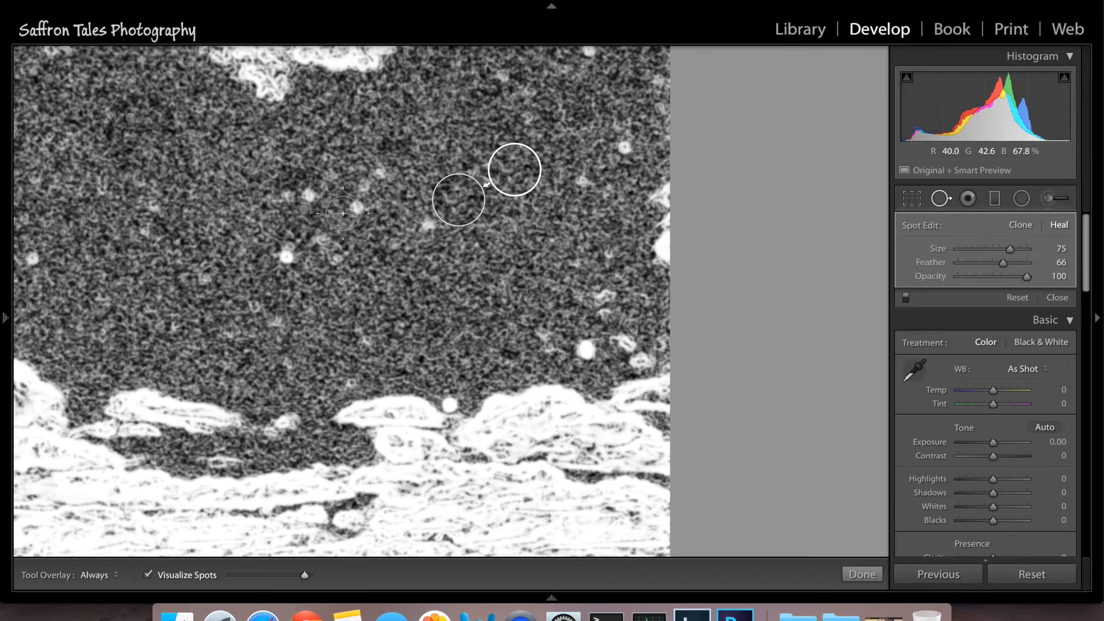
# - Heal the group of spots in the open right-hand sky, turning off Visualize Spots and moving the elongated patch's source to clean sky below
pyautogui.click(284, 260)
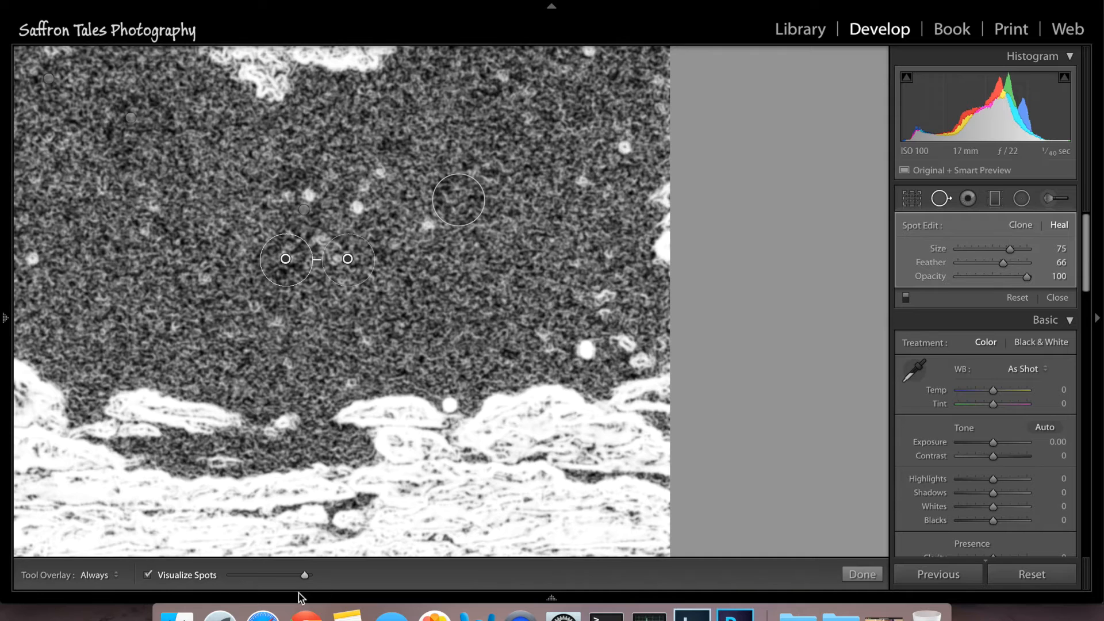
pyautogui.click(214, 575)
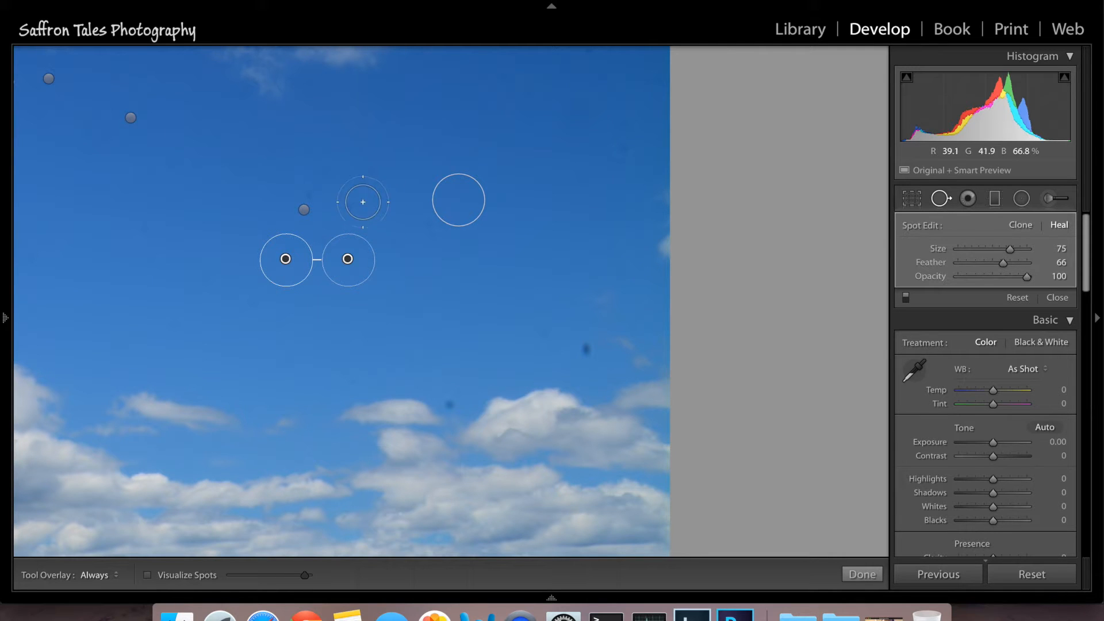
pyautogui.click(304, 209)
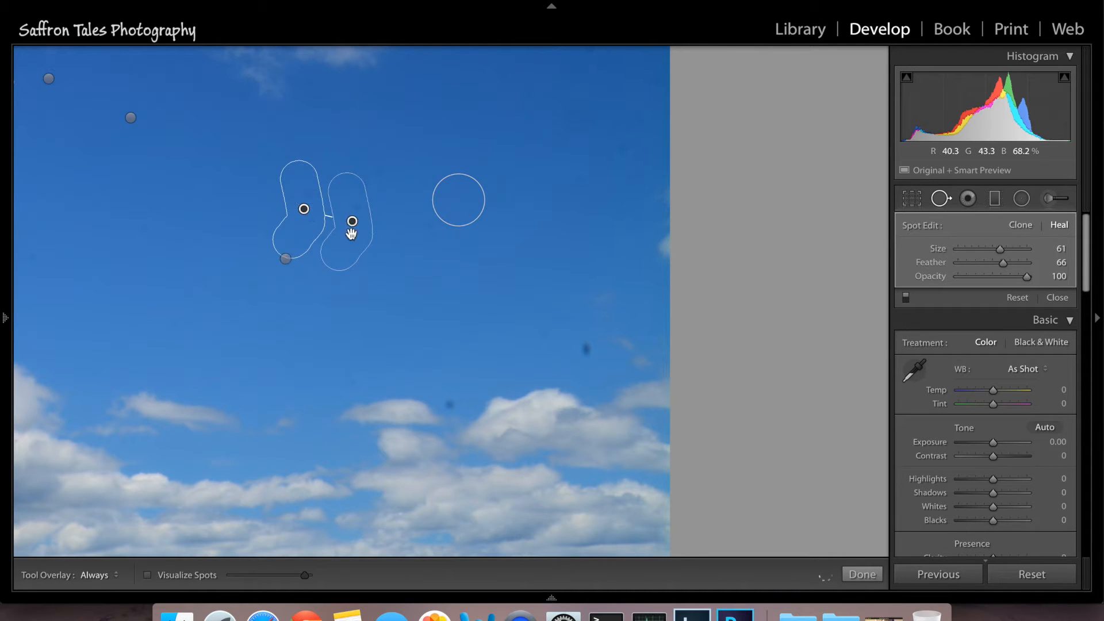
pyautogui.moveTo(356, 203)
pyautogui.mouseDown()
pyautogui.moveTo(389, 242)
pyautogui.moveTo(404, 302)
pyautogui.mouseUp()
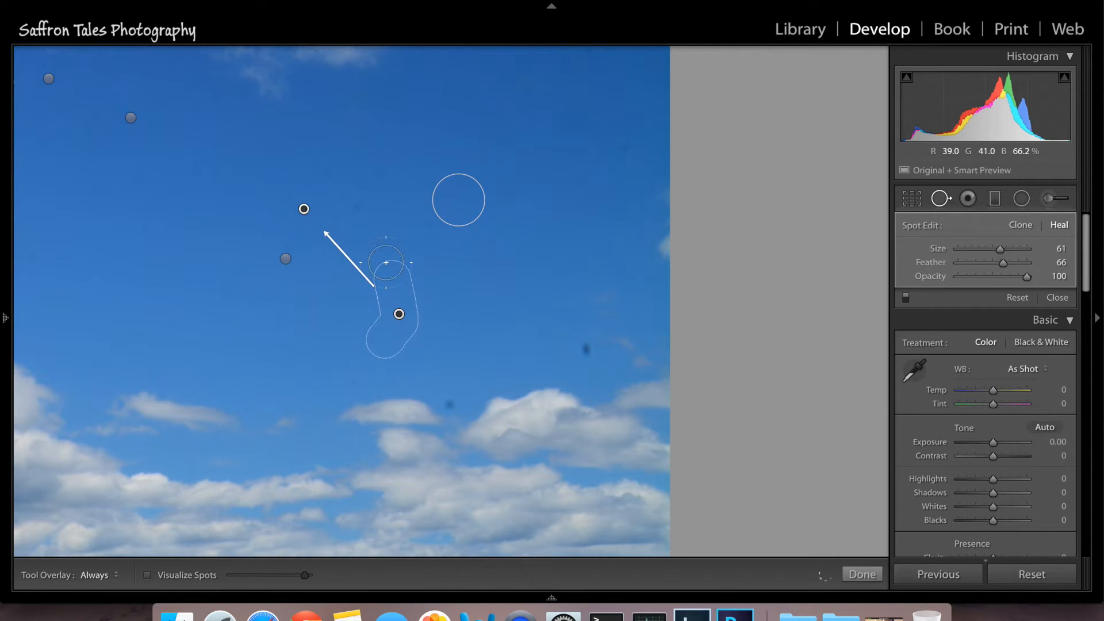
pyautogui.moveTo(352, 229); pyautogui.dragTo(394, 166)
pyautogui.click(423, 231)
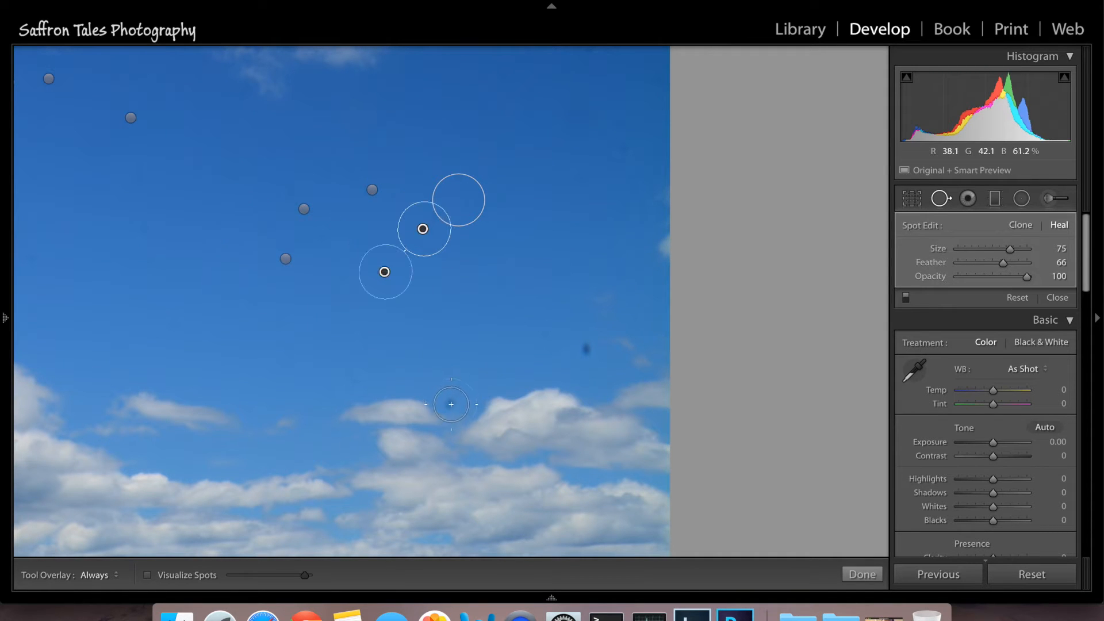
# - Undo the misplaced heal patch and heal the two dark spots just above the low right-hand clouds at brush size 51
pyautogui.moveTo(465, 348); pyautogui.dragTo(459, 360)
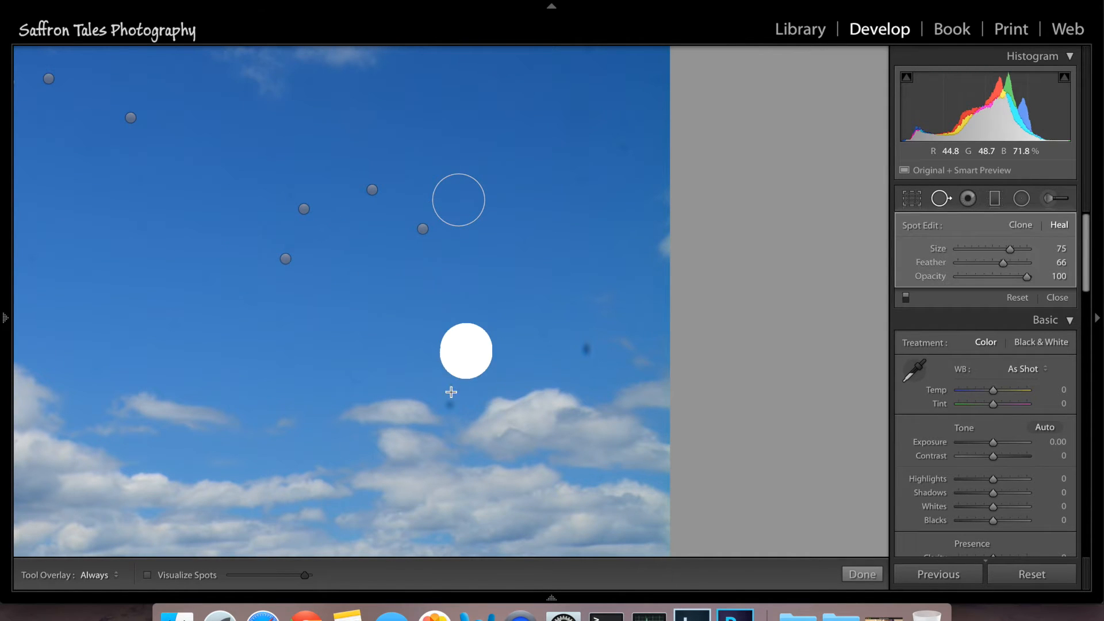
pyautogui.press('super+z')
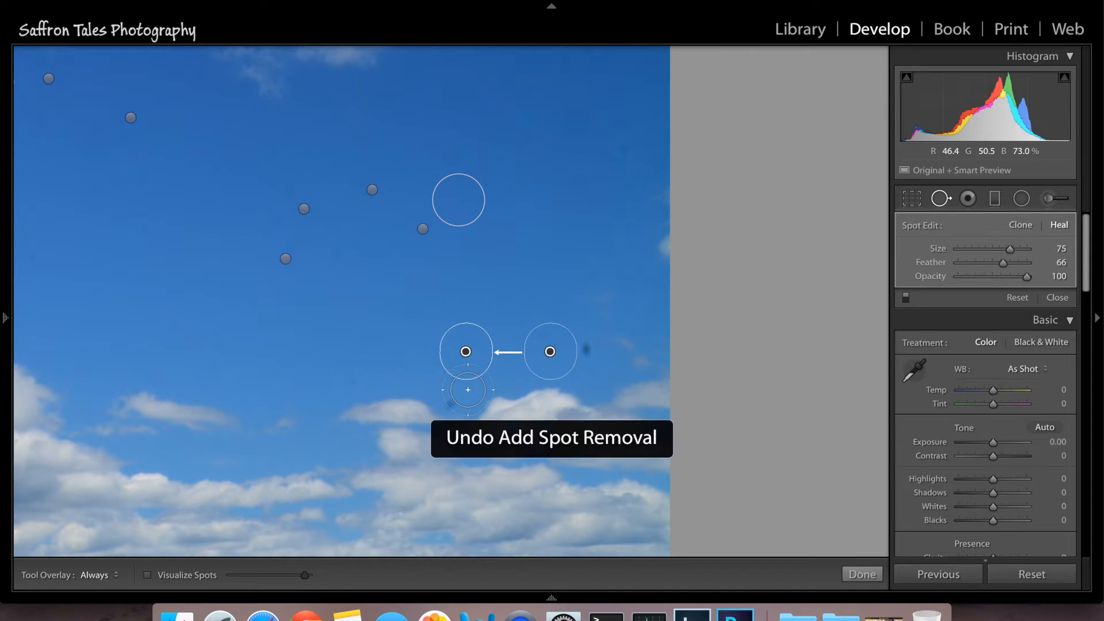
pyautogui.scroll(-5, 462, 345)
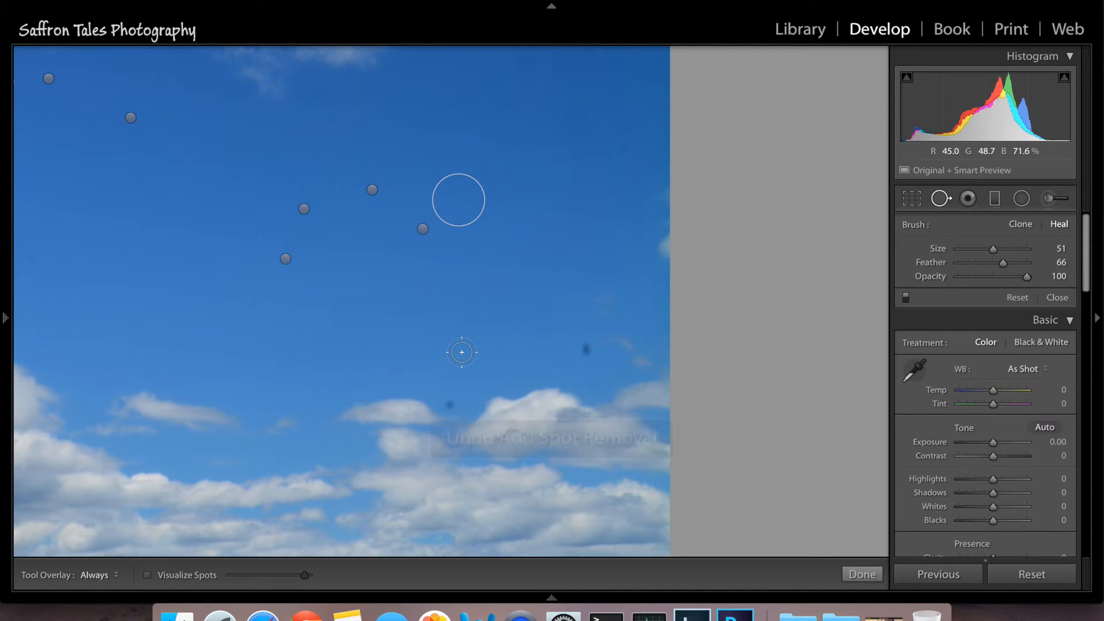
pyautogui.click(452, 405)
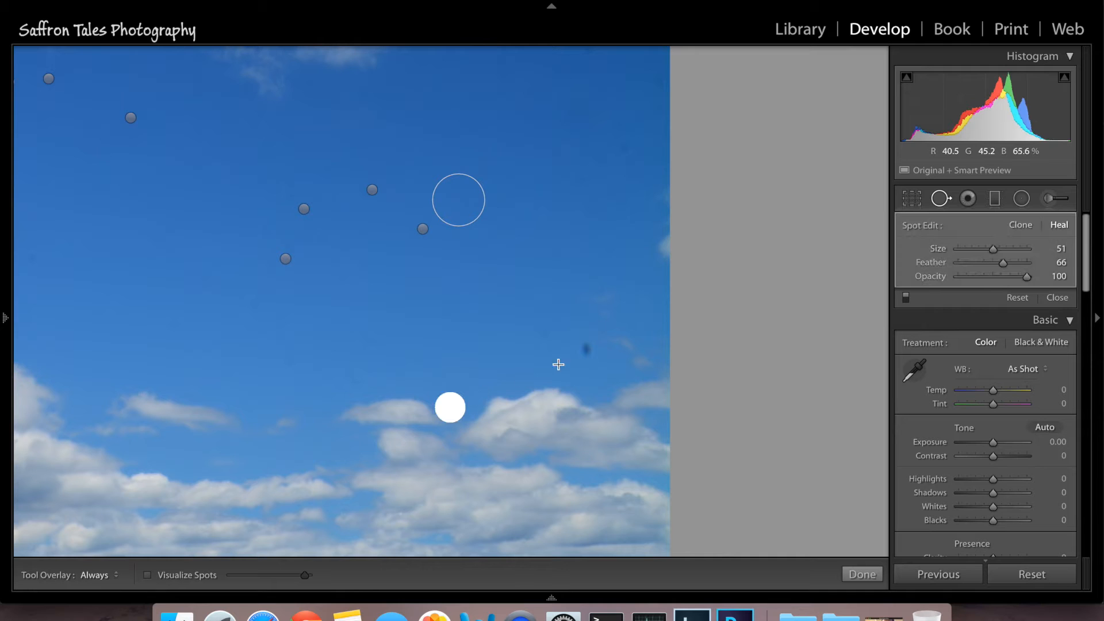
pyautogui.click(589, 348)
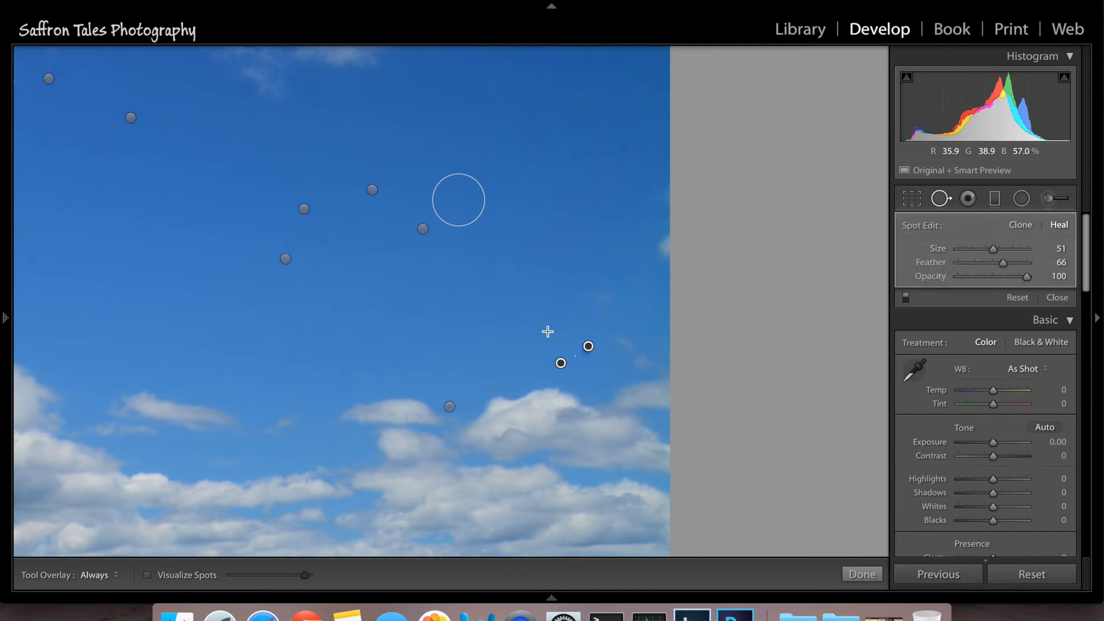
# - Heal the remaining spots near the right edge and along the top edge of the sky at size 51
pyautogui.click(629, 144)
pyautogui.scroll(5, 557, 244)
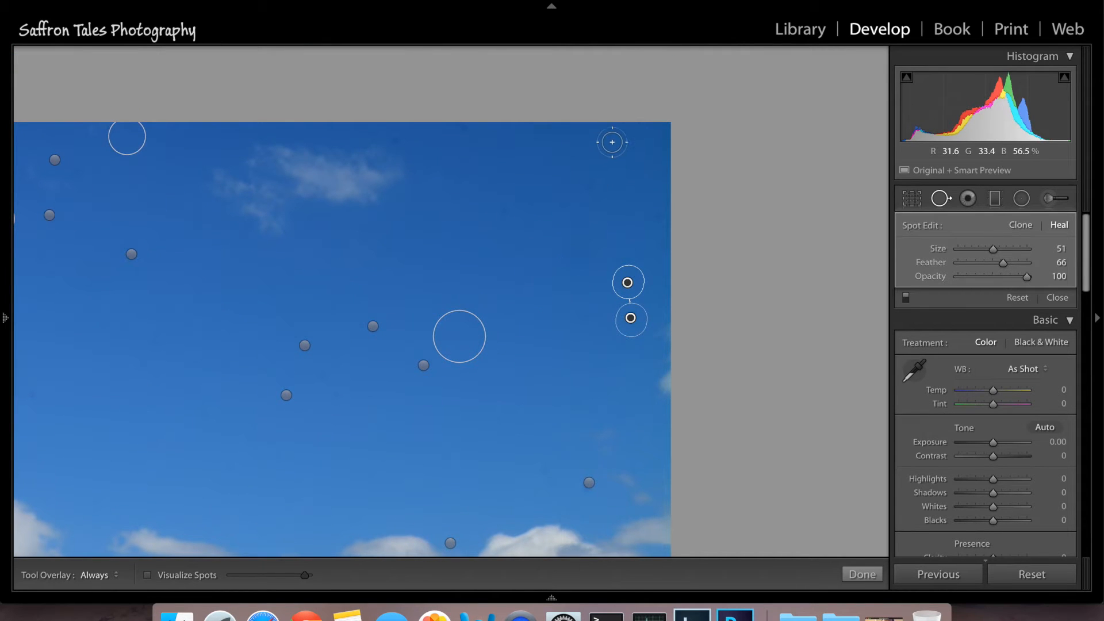
pyautogui.click(613, 128)
pyautogui.click(591, 186)
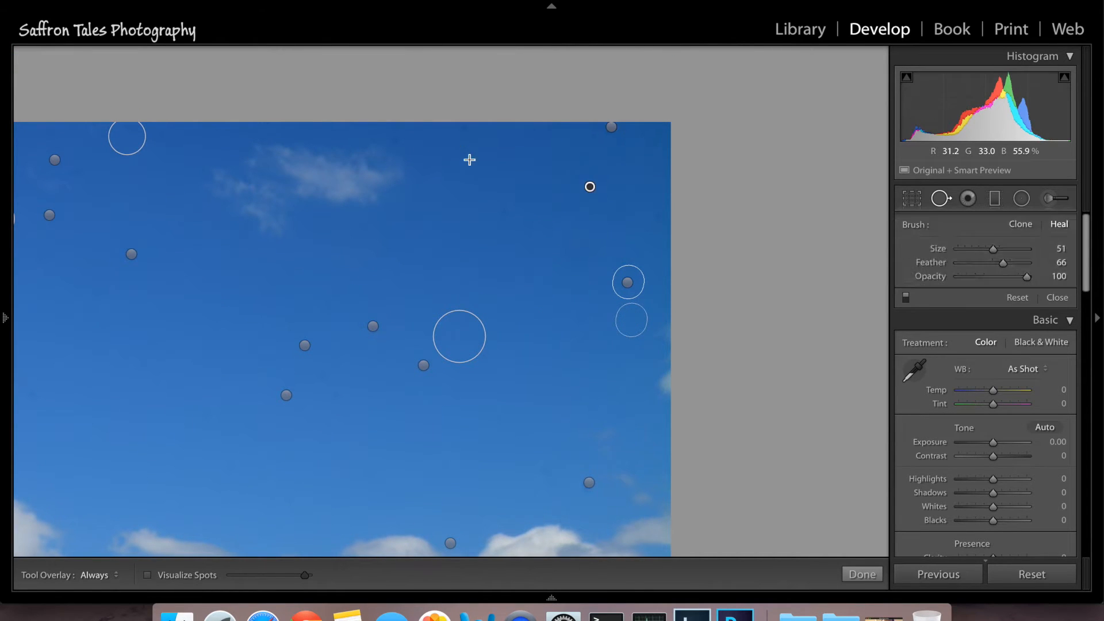
pyautogui.moveTo(272, 246); pyautogui.dragTo(428, 257)
pyautogui.click(588, 124)
pyautogui.click(529, 141)
# - Heal the two faint spots in the blue sky above the upper slope of the large cloud at size 51
pyautogui.moveTo(201, 286); pyautogui.dragTo(345, 274)
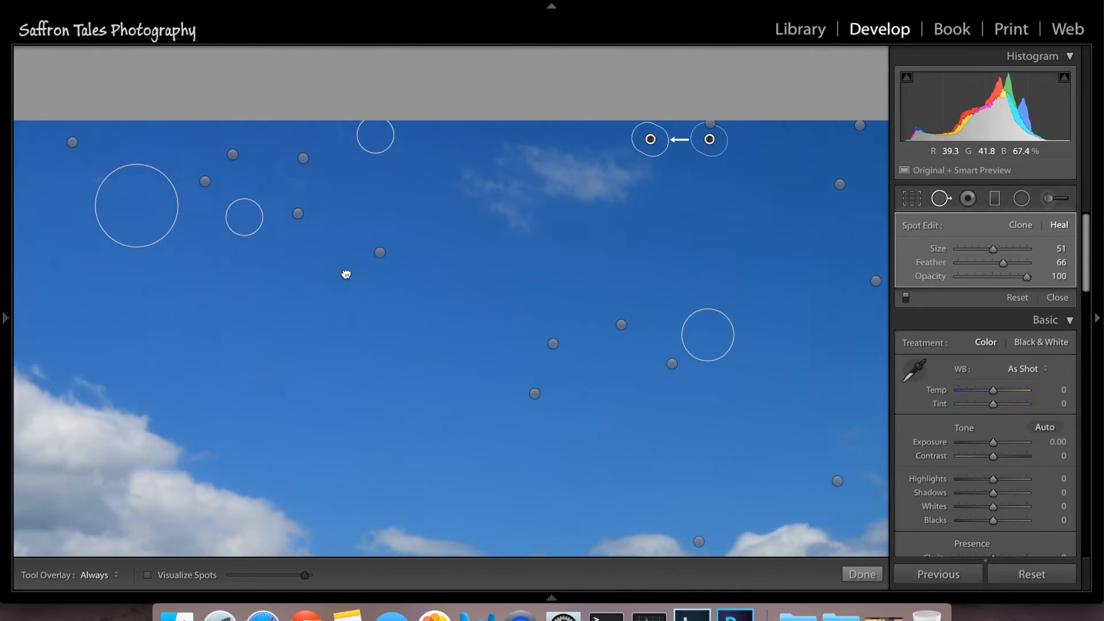
pyautogui.moveTo(202, 281); pyautogui.dragTo(325, 283)
pyautogui.click(128, 298)
pyautogui.click(152, 231)
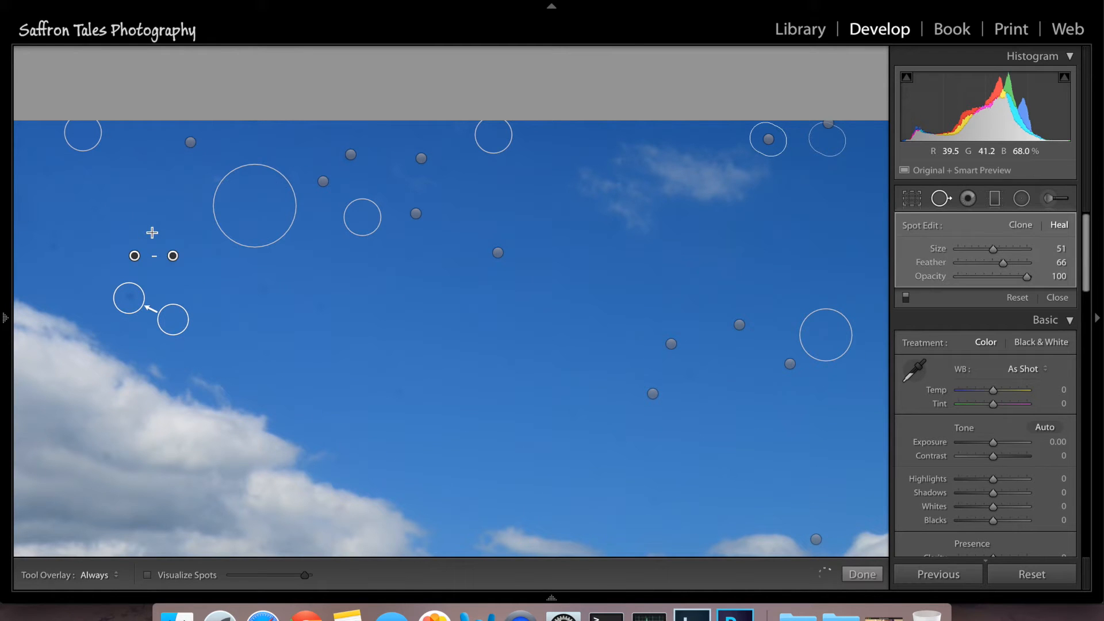
# - Heal the remaining spots in the blue beside the large cloud and the pair of dark spots within its grey area
pyautogui.click(324, 303)
pyautogui.moveTo(259, 357); pyautogui.dragTo(412, 362)
pyautogui.click(206, 258)
pyautogui.moveTo(341, 257); pyautogui.dragTo(459, 165)
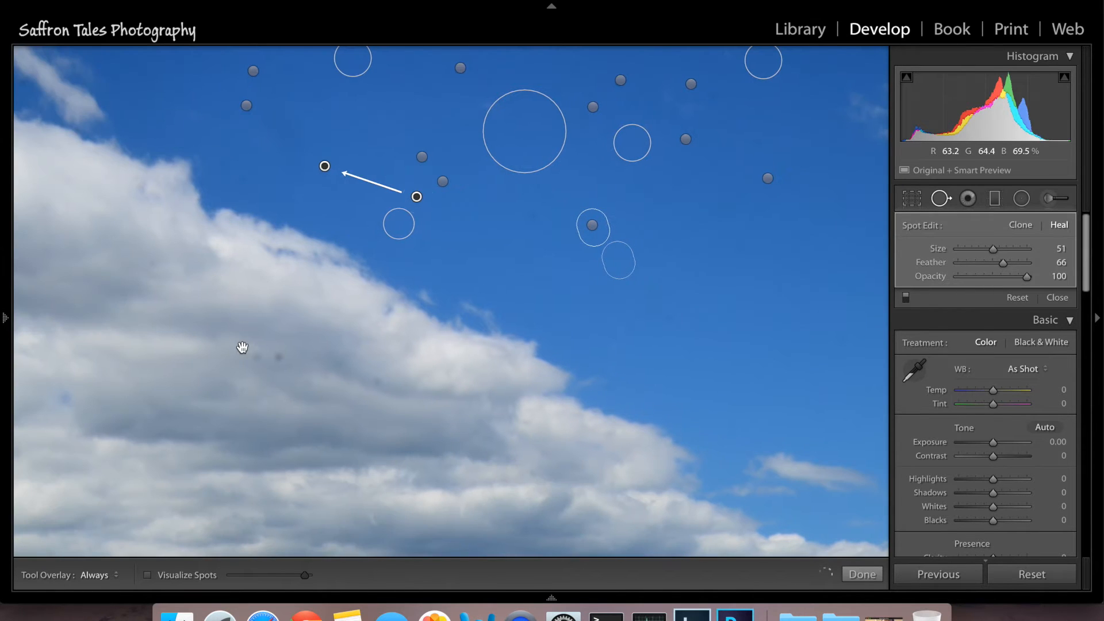
pyautogui.click(254, 355)
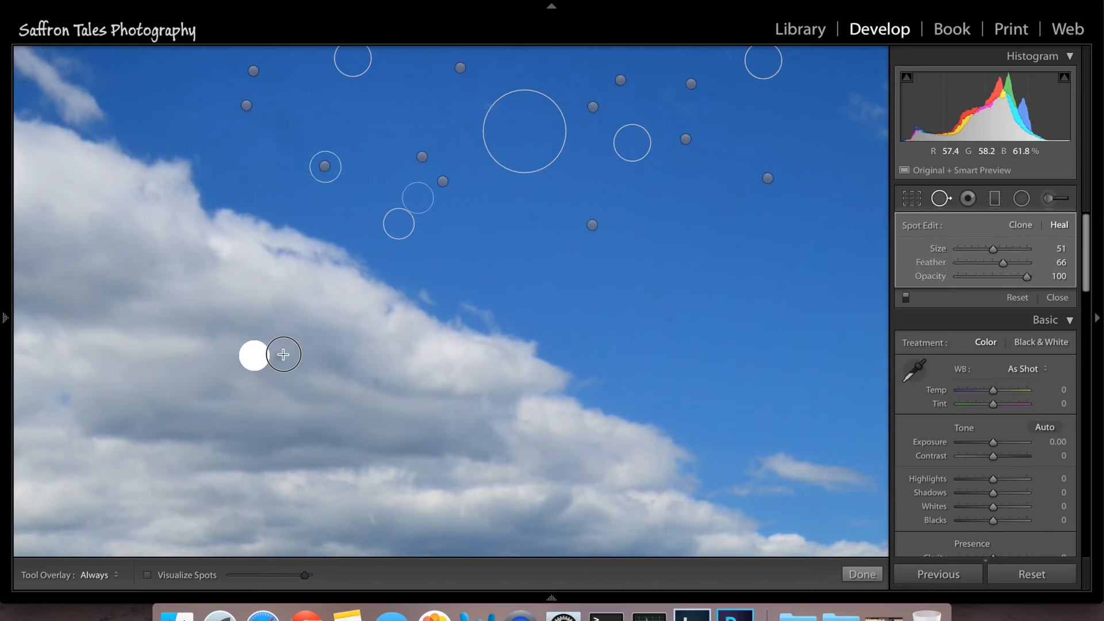
# - Examine the left-hand clouds and the horizon for remaining spots, return to the full photo and close the Spot Removal tool
pyautogui.moveTo(156, 266); pyautogui.dragTo(431, 281)
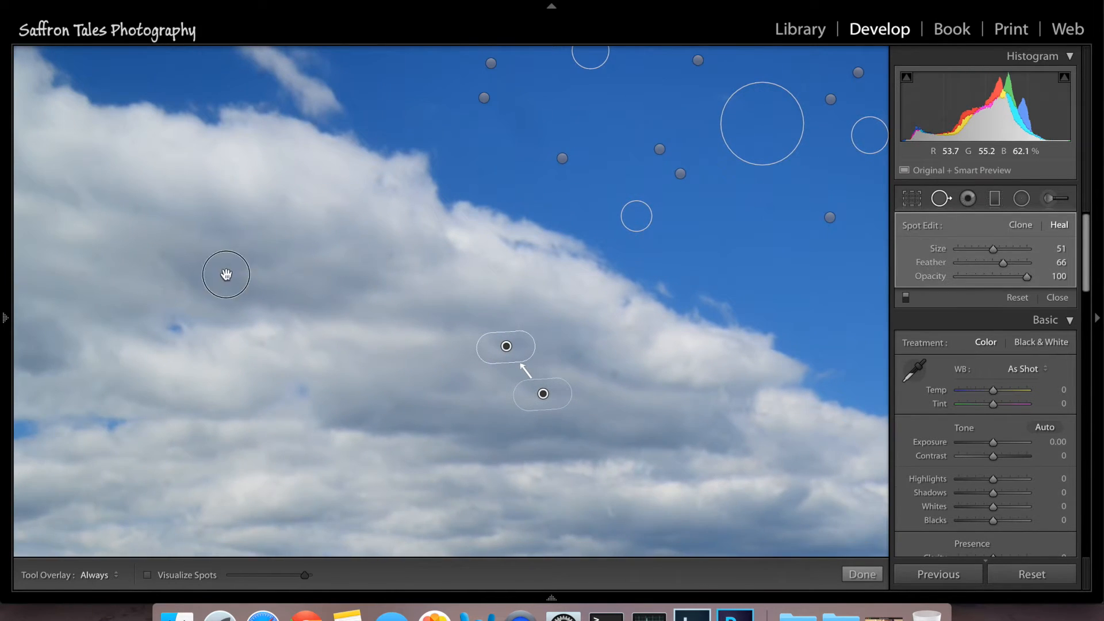
pyautogui.moveTo(225, 274); pyautogui.dragTo(408, 311)
pyautogui.scroll(-5, 364, 185)
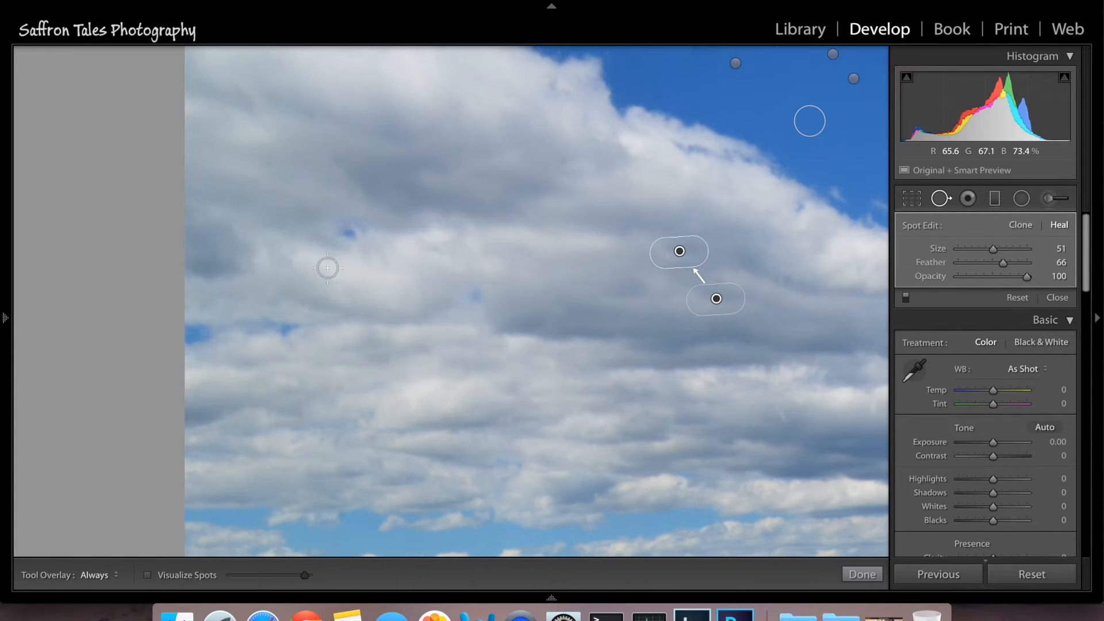
pyautogui.moveTo(328, 268); pyautogui.dragTo(195, 180)
pyautogui.moveTo(336, 258); pyautogui.dragTo(270, 195)
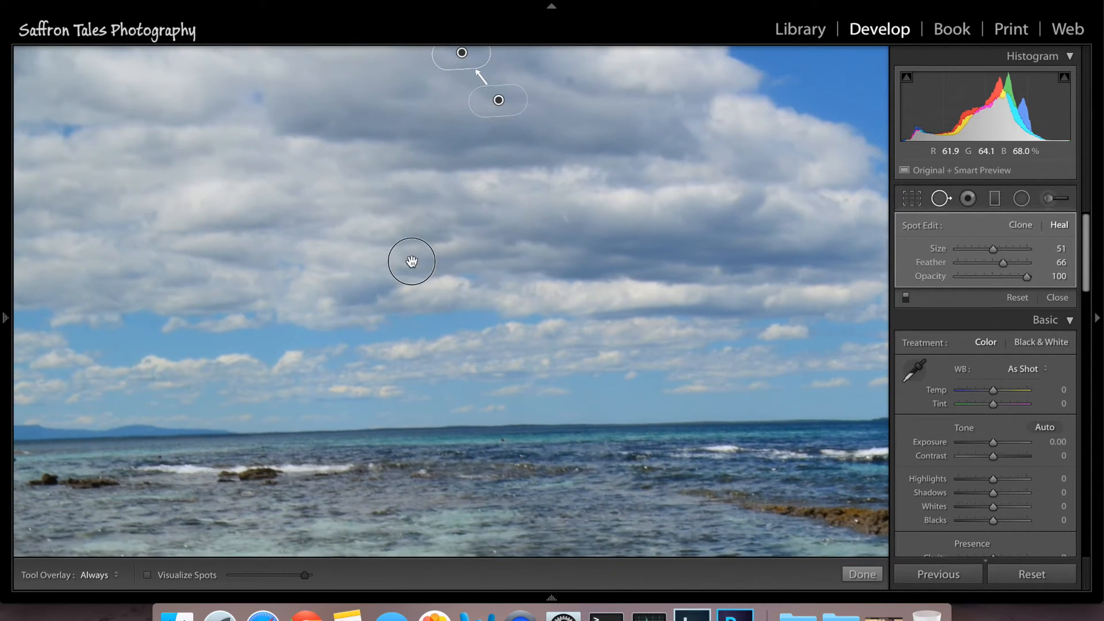
pyautogui.hscroll(3, 416, 263)
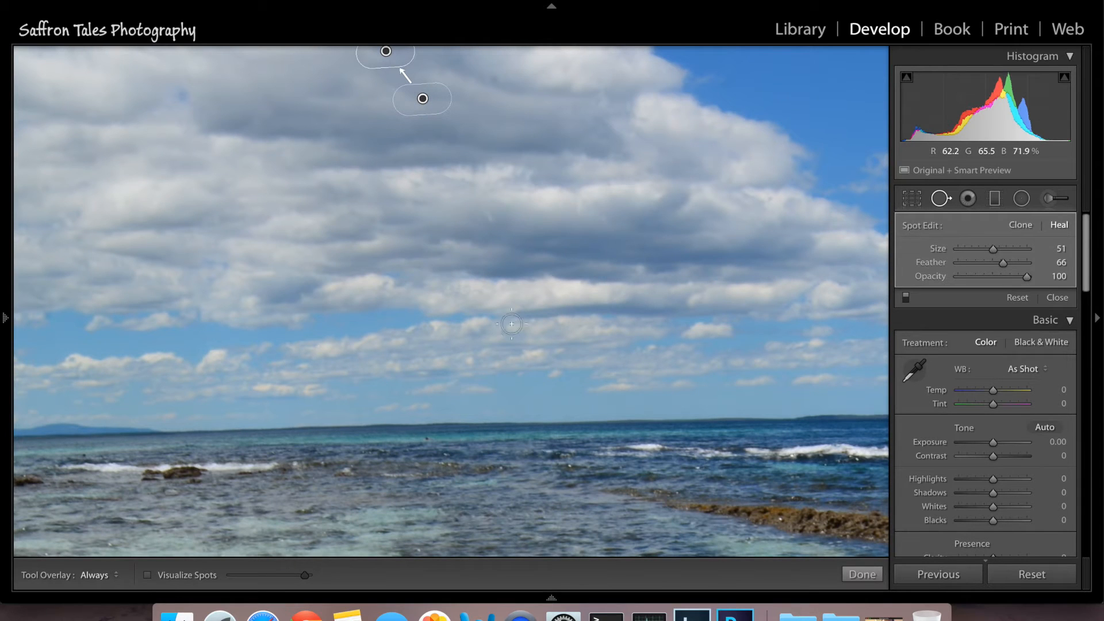
pyautogui.press('z')
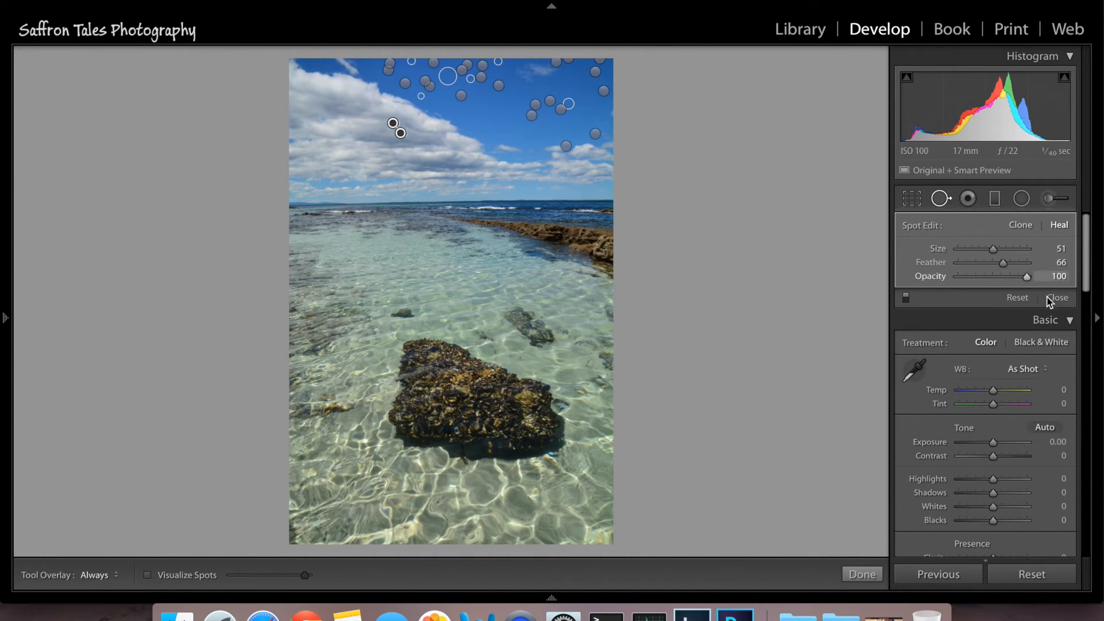
pyautogui.click(1056, 298)
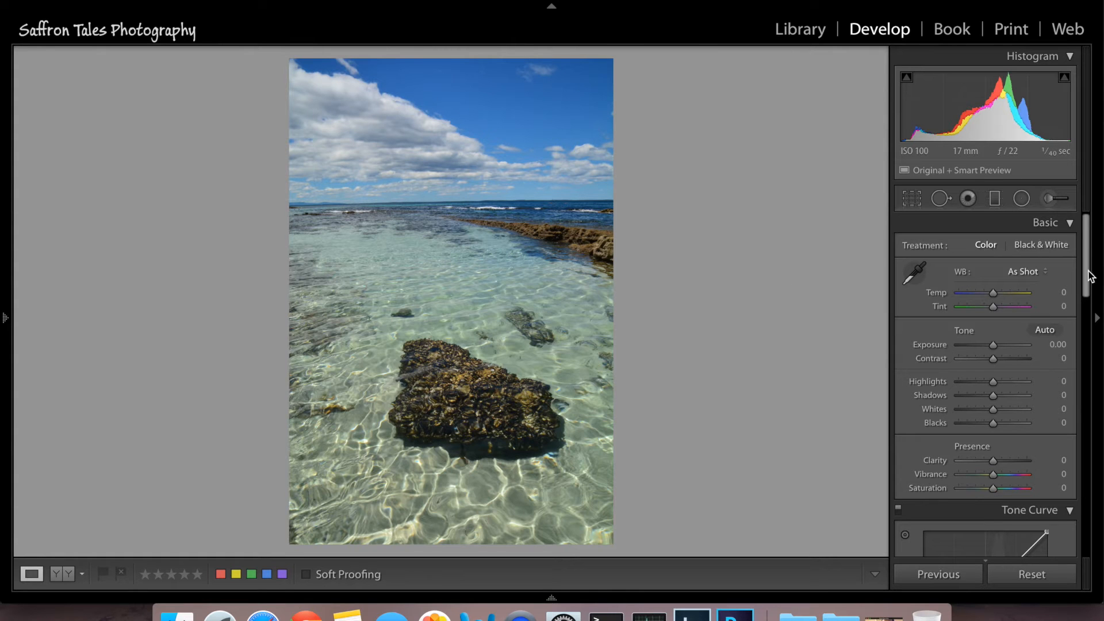
# - Try a Dehaze amount of −60 on the whole photo and undo it
pyautogui.moveTo(1091, 276); pyautogui.dragTo(1050, 539)
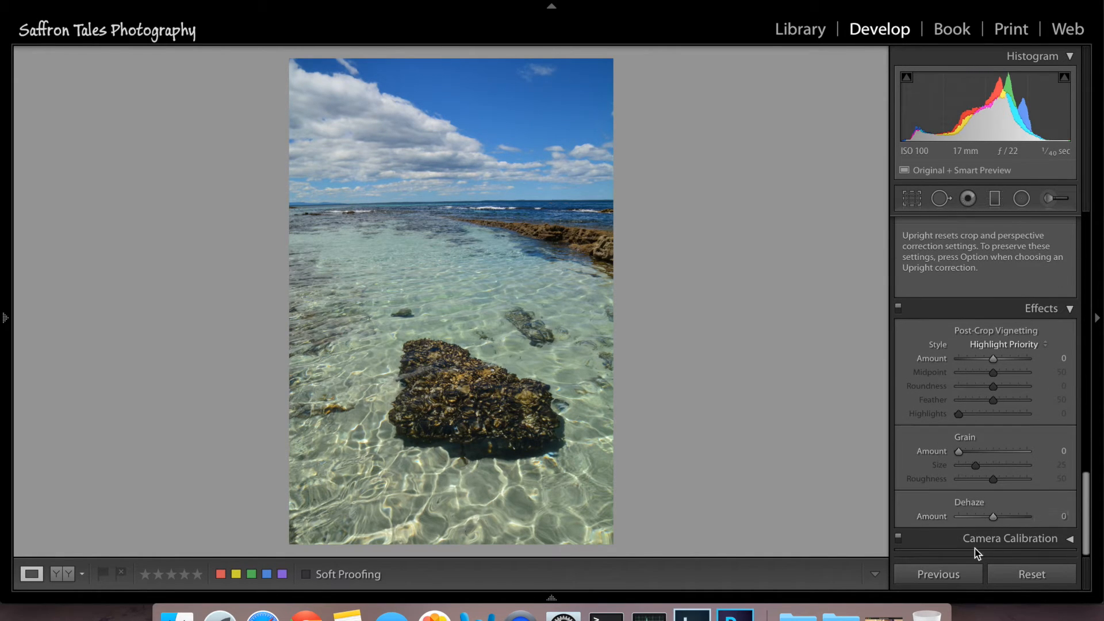
pyautogui.moveTo(993, 518); pyautogui.dragTo(976, 518)
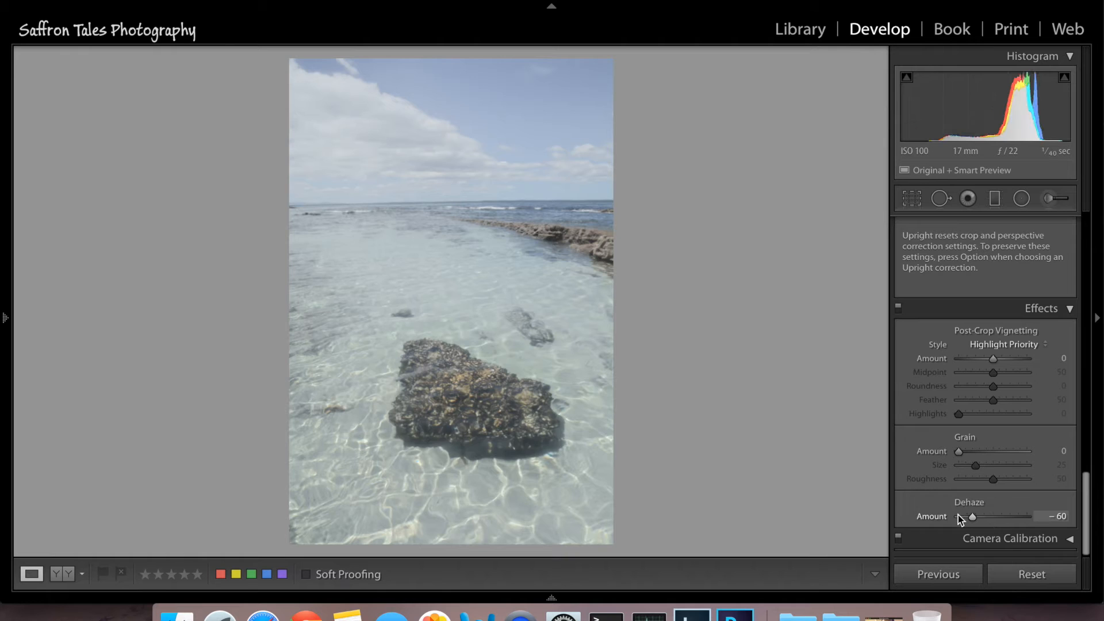
pyautogui.press('super+z')
# - Raise Dehaze to +100 and examine the right side of the sky up close for leftover dust spots
pyautogui.moveTo(1002, 517); pyautogui.dragTo(1041, 506)
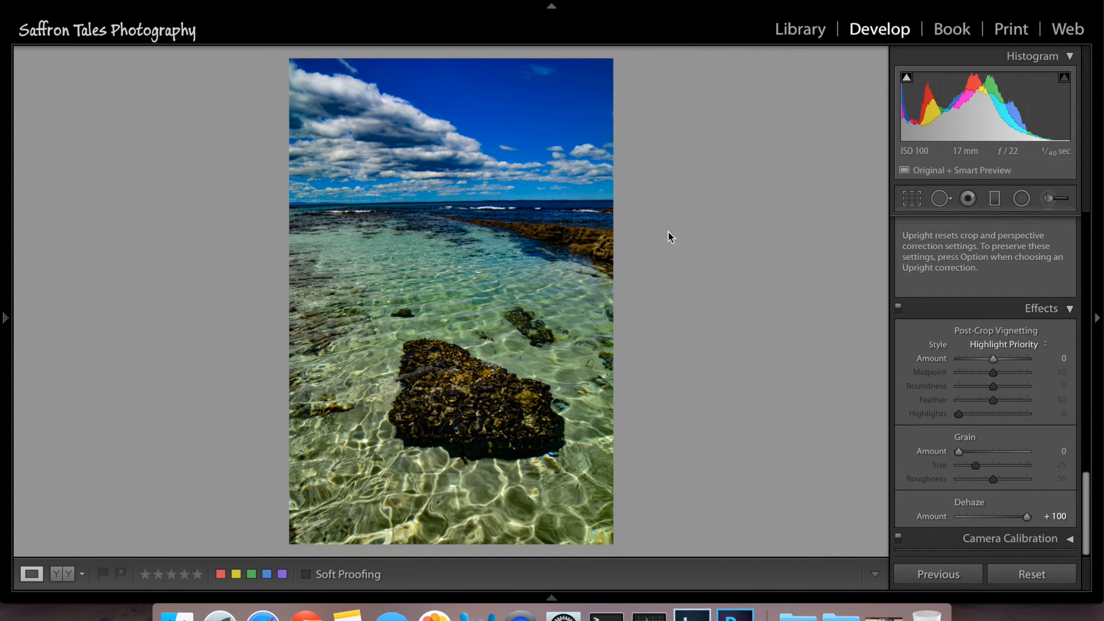
pyautogui.click(570, 97)
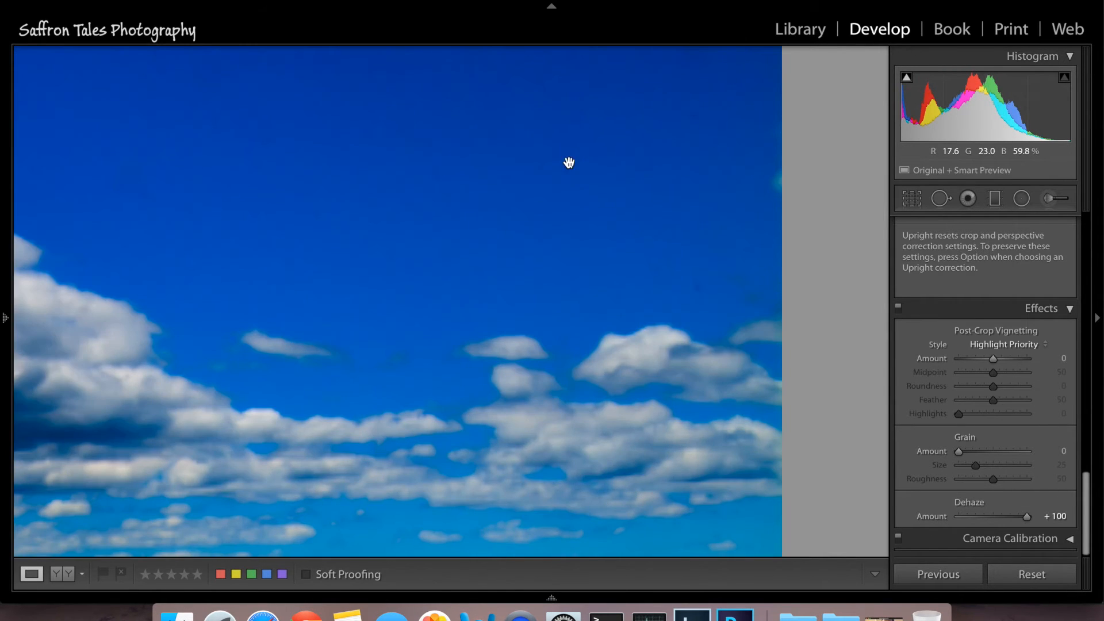
pyautogui.moveTo(576, 190); pyautogui.dragTo(352, 289)
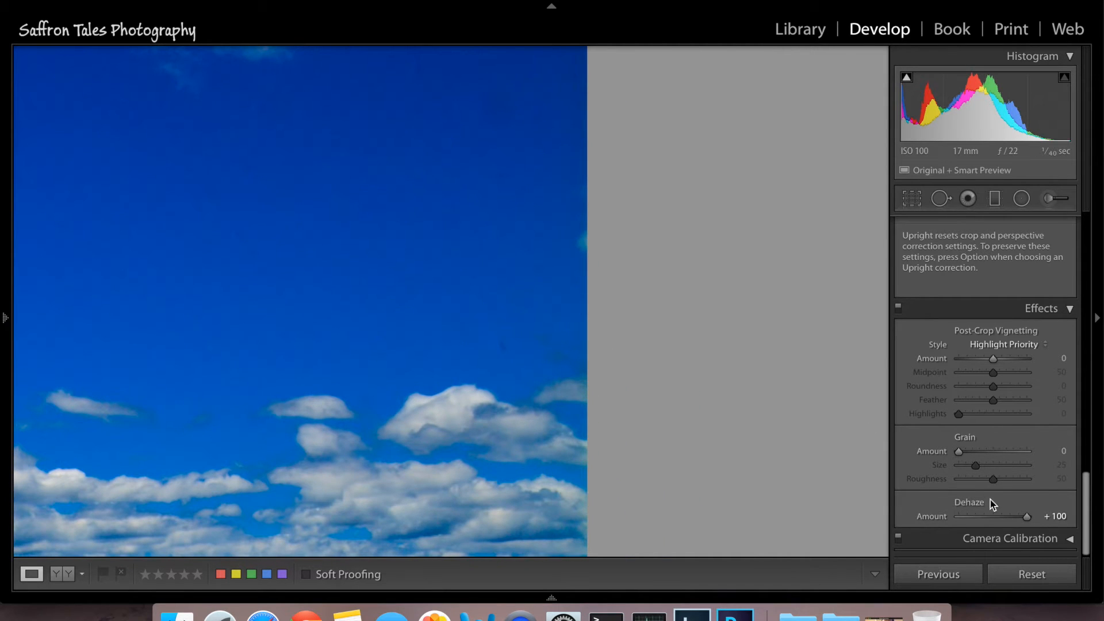
# - Compare the sky with Dehaze at −50 and +100, reset the amount to 0 and return to the full photo
pyautogui.moveTo(1027, 519); pyautogui.dragTo(977, 521)
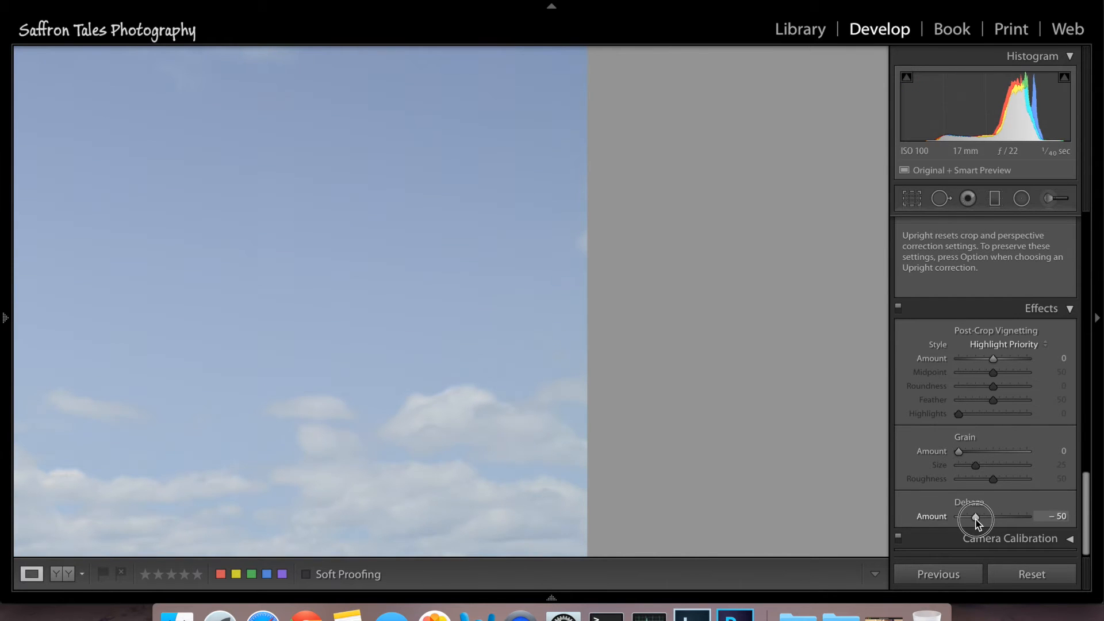
pyautogui.moveTo(977, 520); pyautogui.dragTo(1048, 523)
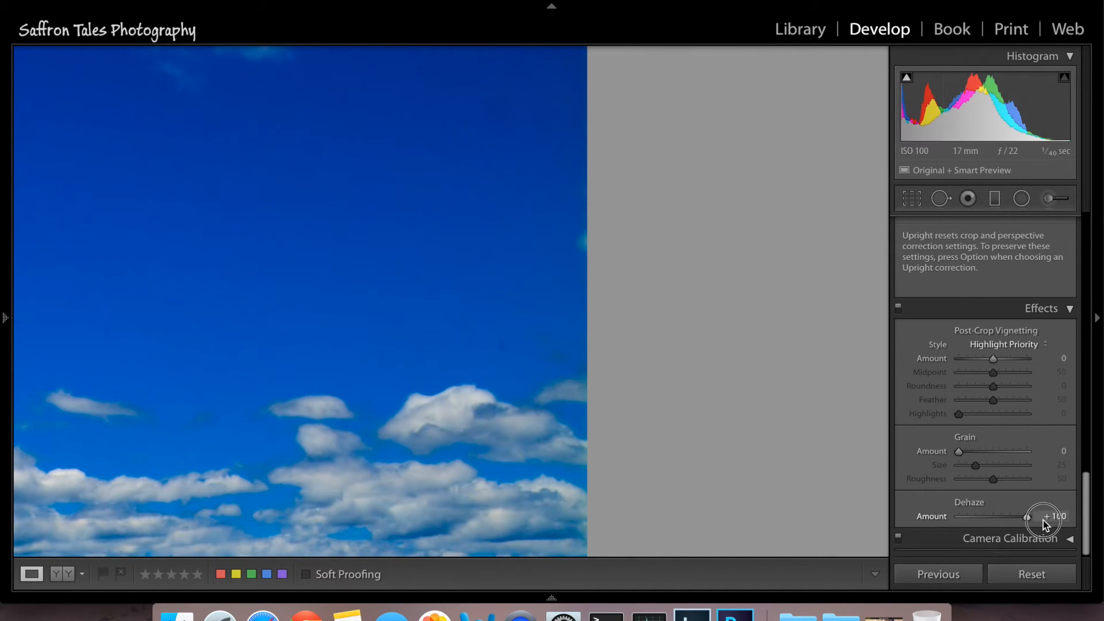
pyautogui.moveTo(514, 346); pyautogui.dragTo(502, 460)
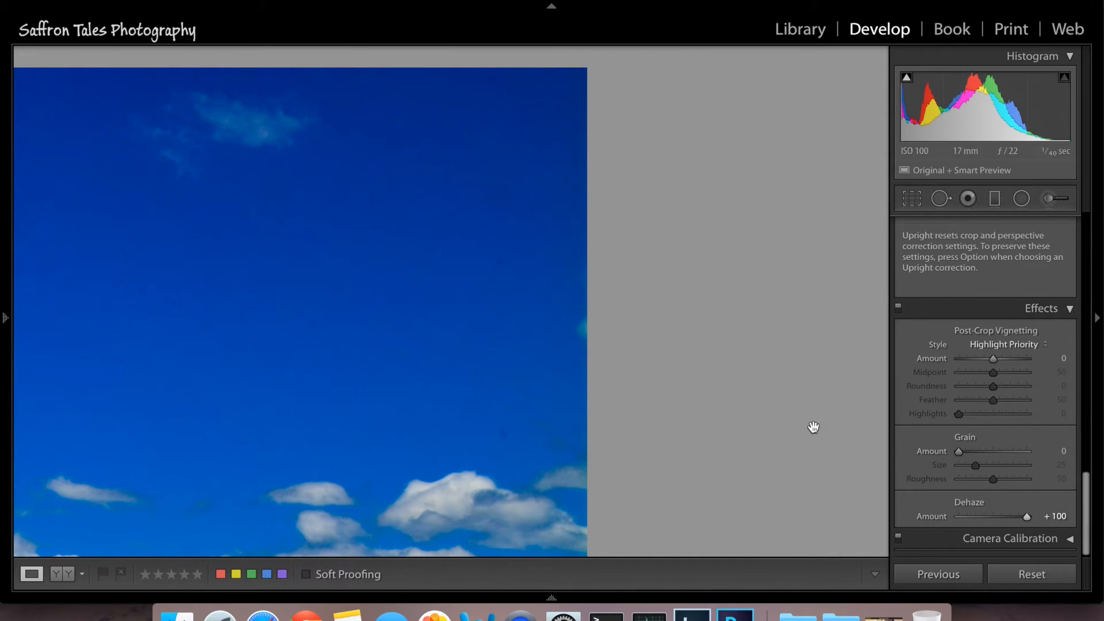
pyautogui.doubleClick(1023, 521)
pyautogui.click(487, 353)
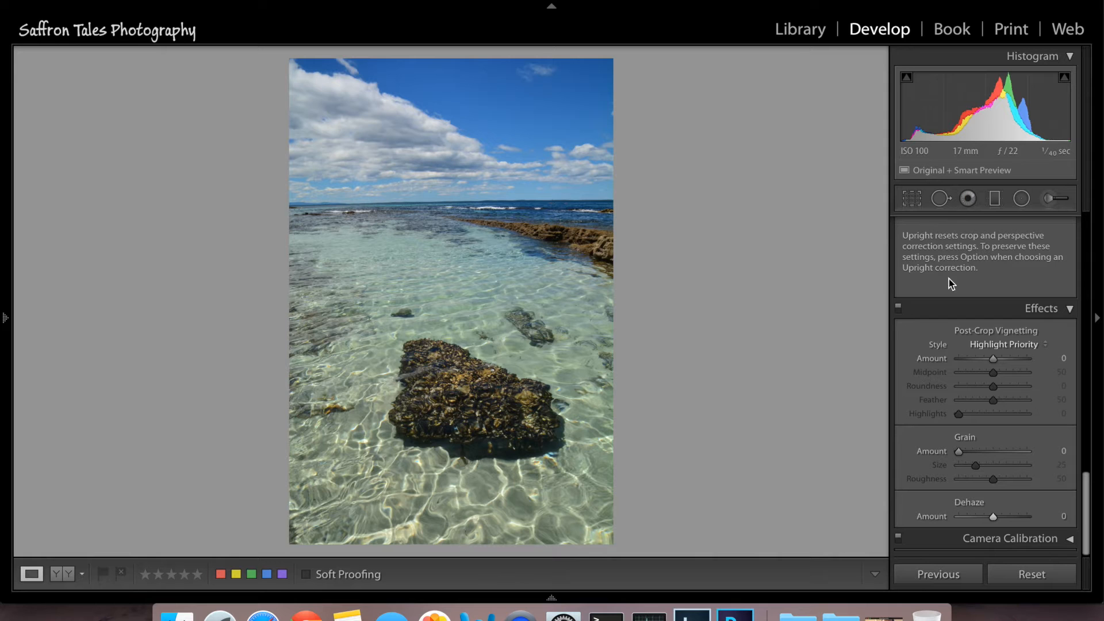
# - Set the white balance Temp to −5 and Tint to −7, and try an Exposure of +0.40 before undoing it
pyautogui.moveTo(1087, 489); pyautogui.dragTo(1098, 226)
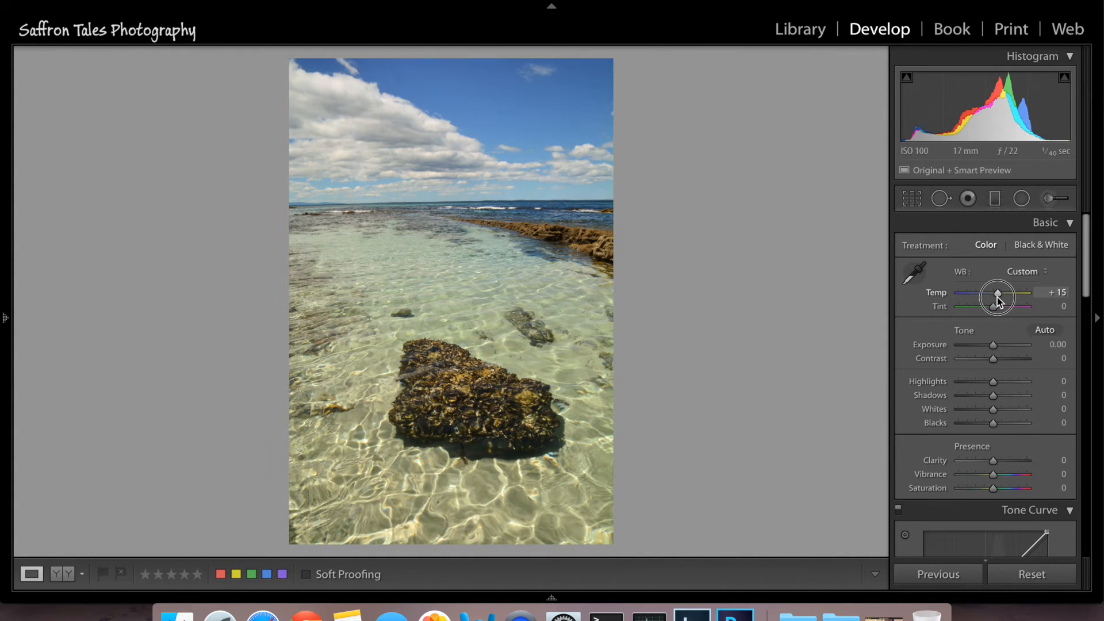
pyautogui.moveTo(997, 298); pyautogui.dragTo(991, 298)
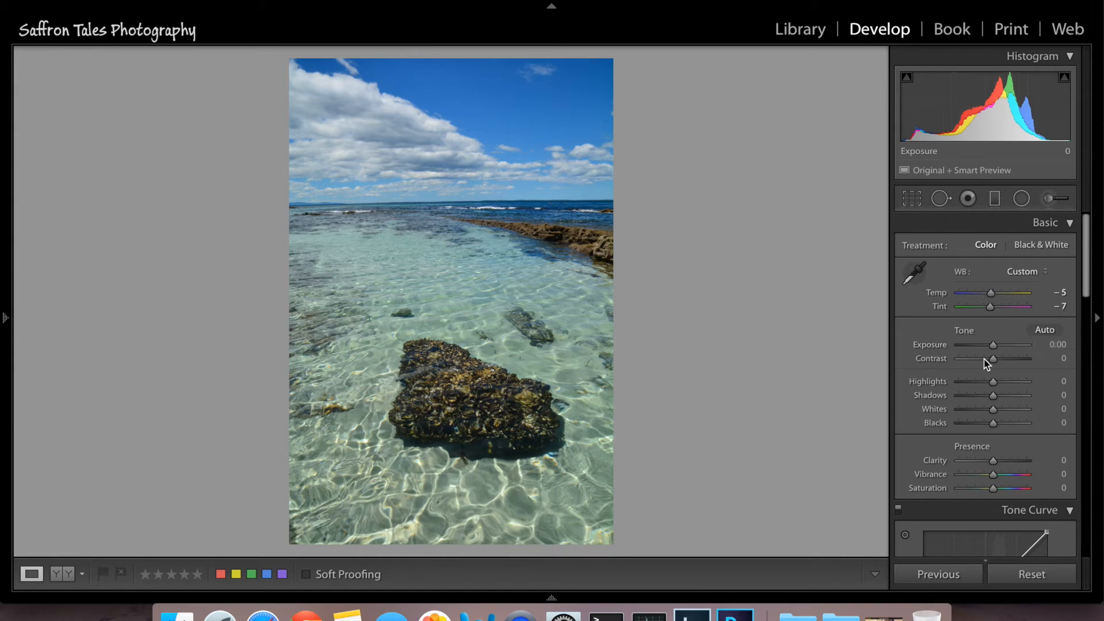
pyautogui.moveTo(995, 348); pyautogui.dragTo(996, 348)
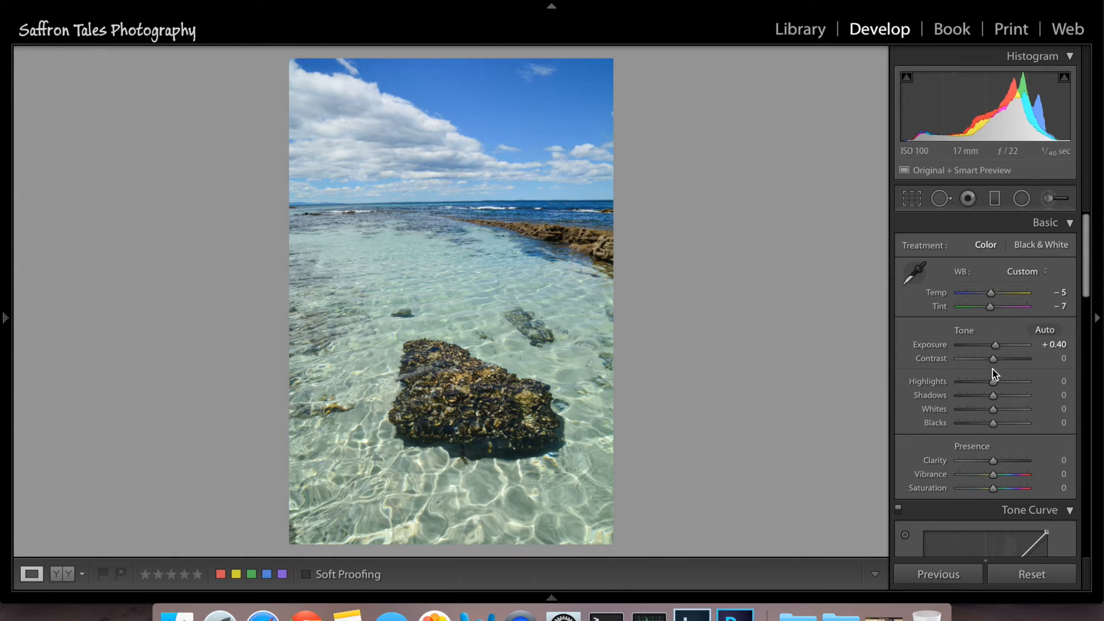
pyautogui.press('super+z')
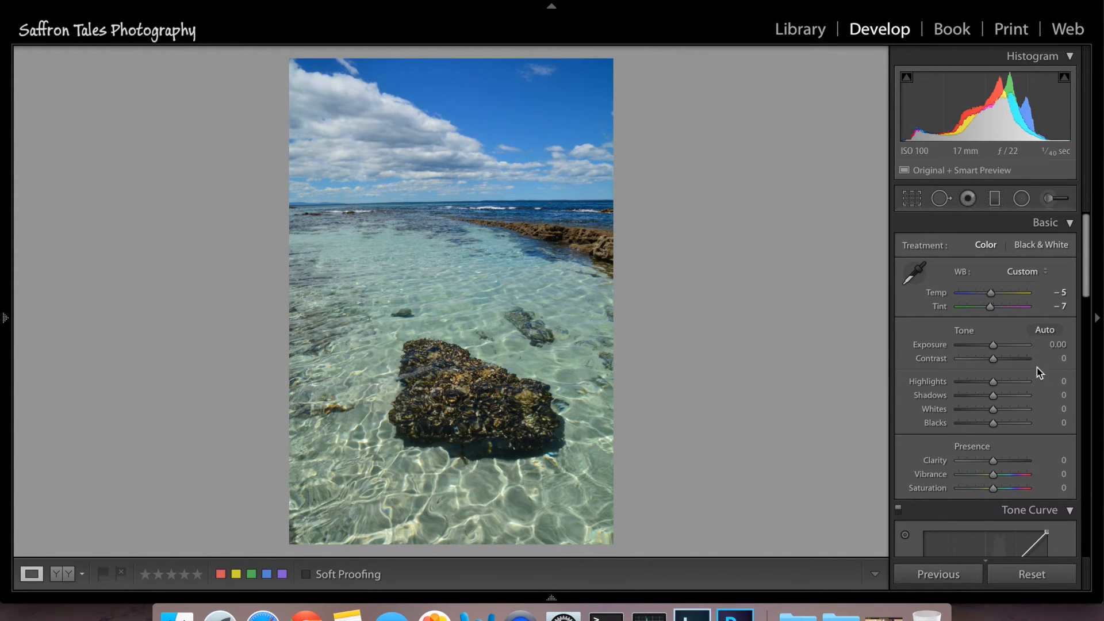
# - Set Highlights to −100, Shadows to +100, Whites to +57 and Blacks to −45, using the clipping preview for the whites and blacks
pyautogui.moveTo(993, 382); pyautogui.dragTo(947, 385)
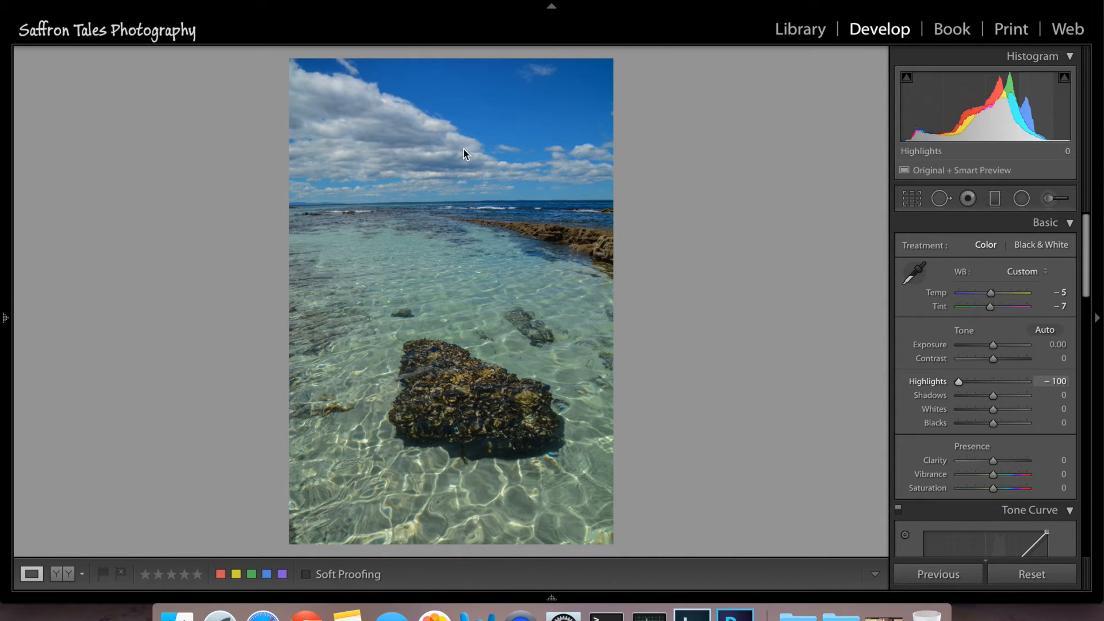
pyautogui.moveTo(993, 396); pyautogui.dragTo(1033, 405)
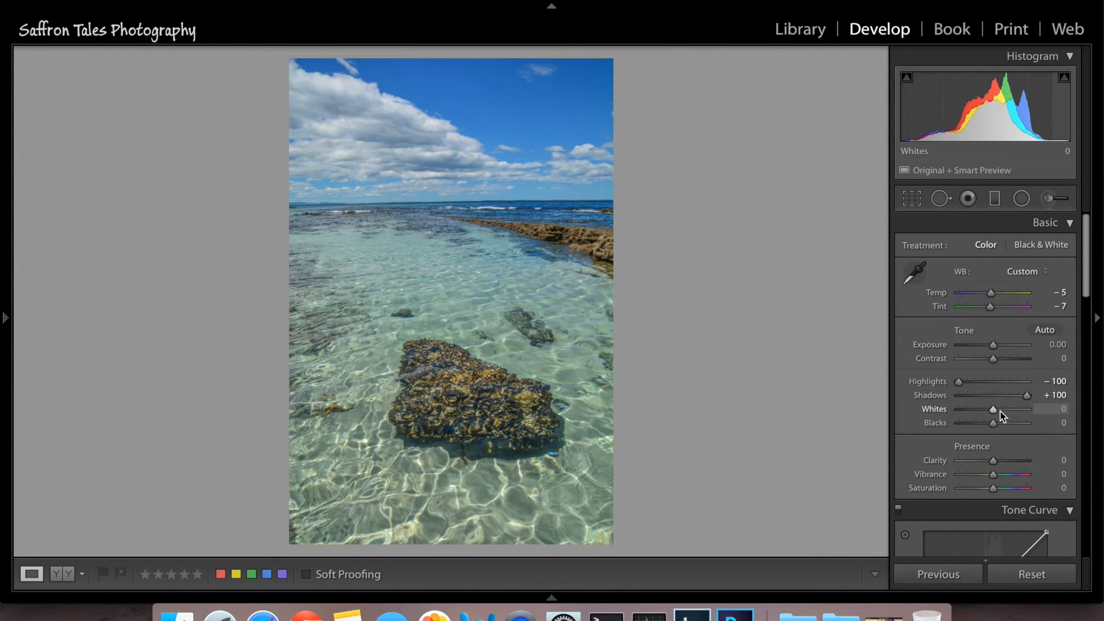
pyautogui.moveTo(995, 411); pyautogui.dragTo(1004, 412)
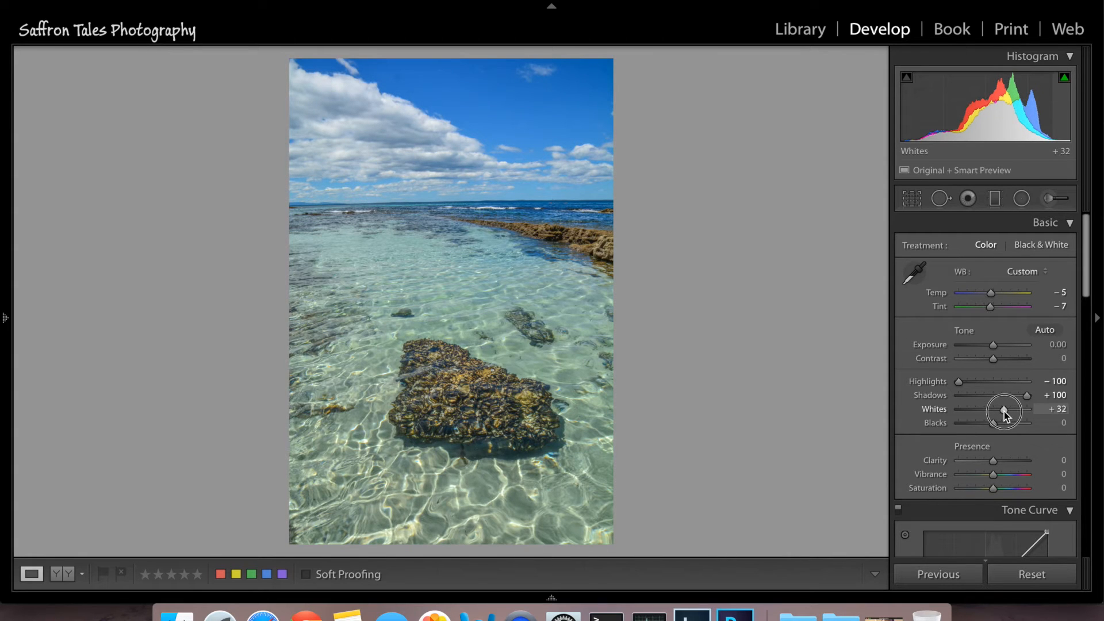
pyautogui.press('alt')
pyautogui.moveTo(1005, 410); pyautogui.dragTo(1014, 412)
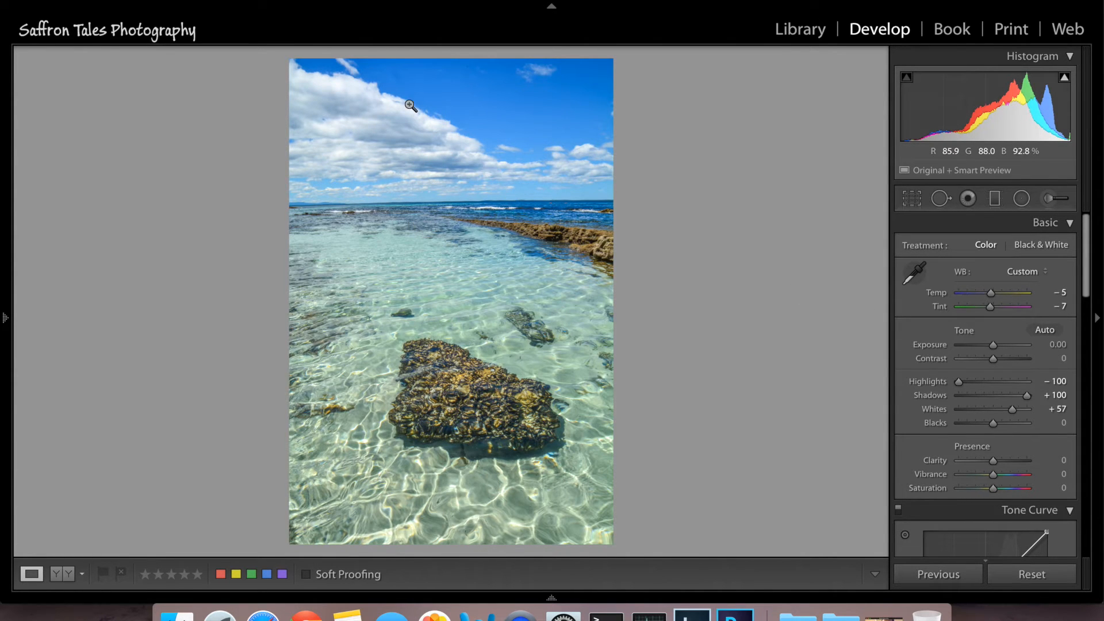
pyautogui.keyDown('alt'); pyautogui.click(993, 424); pyautogui.keyUp('alt')
pyautogui.moveTo(985, 425); pyautogui.dragTo(977, 424)
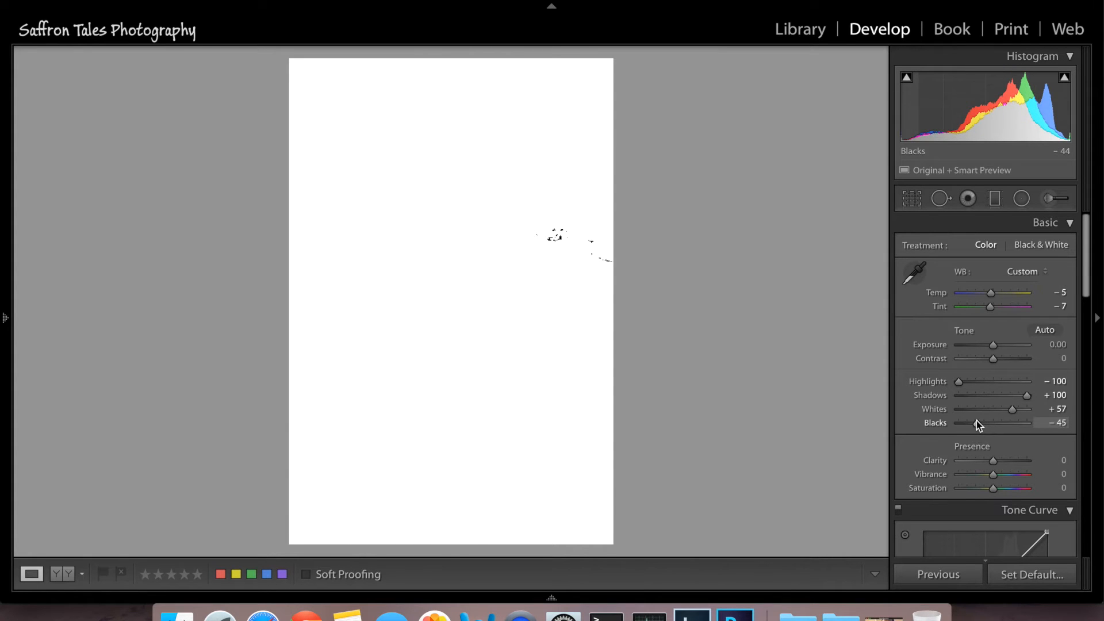
pyautogui.moveTo(976, 420); pyautogui.dragTo(976, 421)
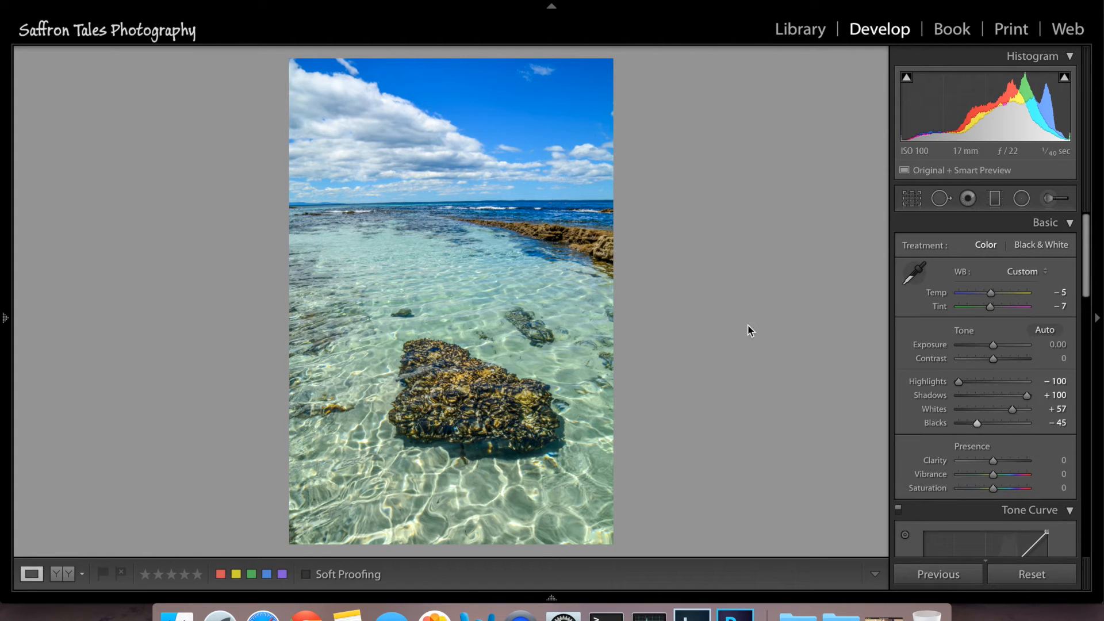
# - Compare the tone-adjusted seascape with its original version several times
pyautogui.press('\\')
pyautogui.press('\\')
pyautogui.press('\\')
pyautogui.press('\\')
pyautogui.press('\\')
pyautogui.press('\\')
# - Set Clarity to +7 and Vibrance to +6
pyautogui.moveTo(1089, 294); pyautogui.dragTo(1083, 339)
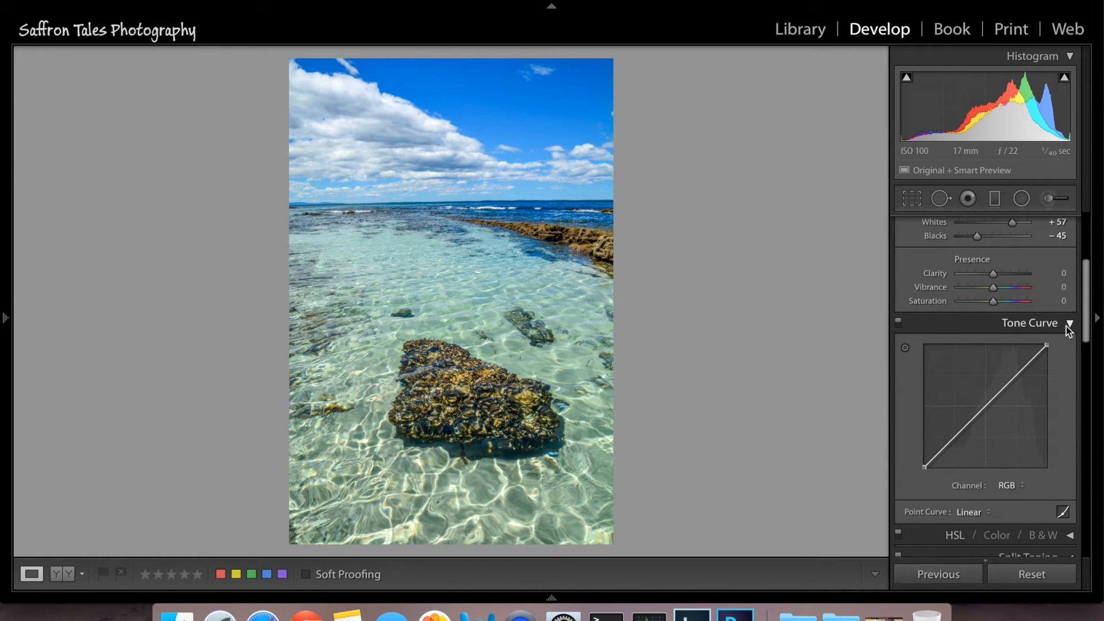
pyautogui.click(996, 275)
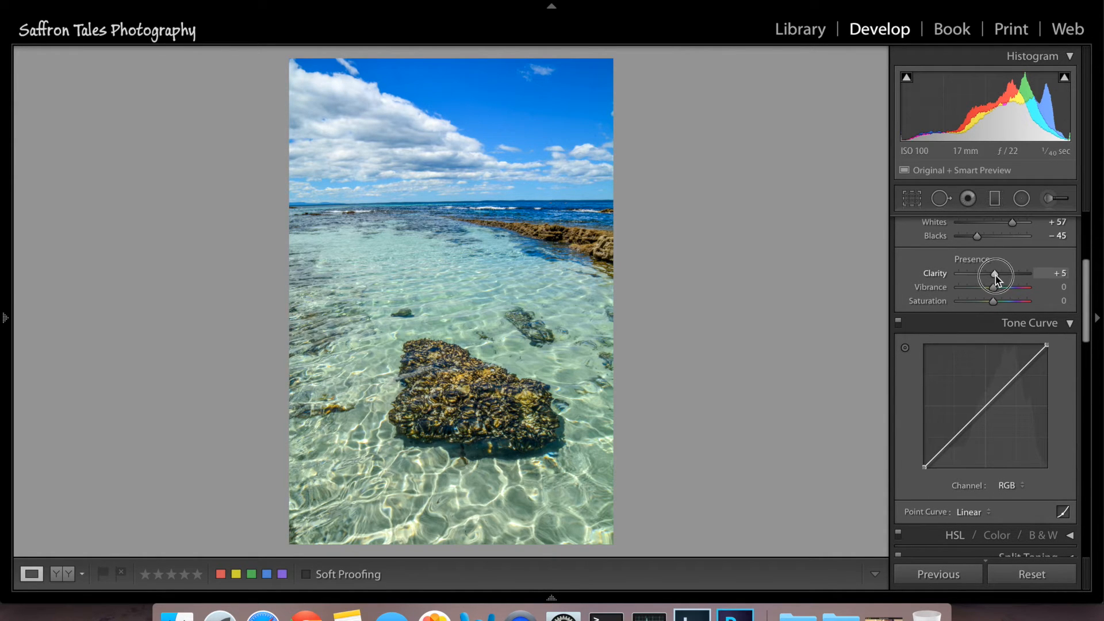
pyautogui.click(995, 289)
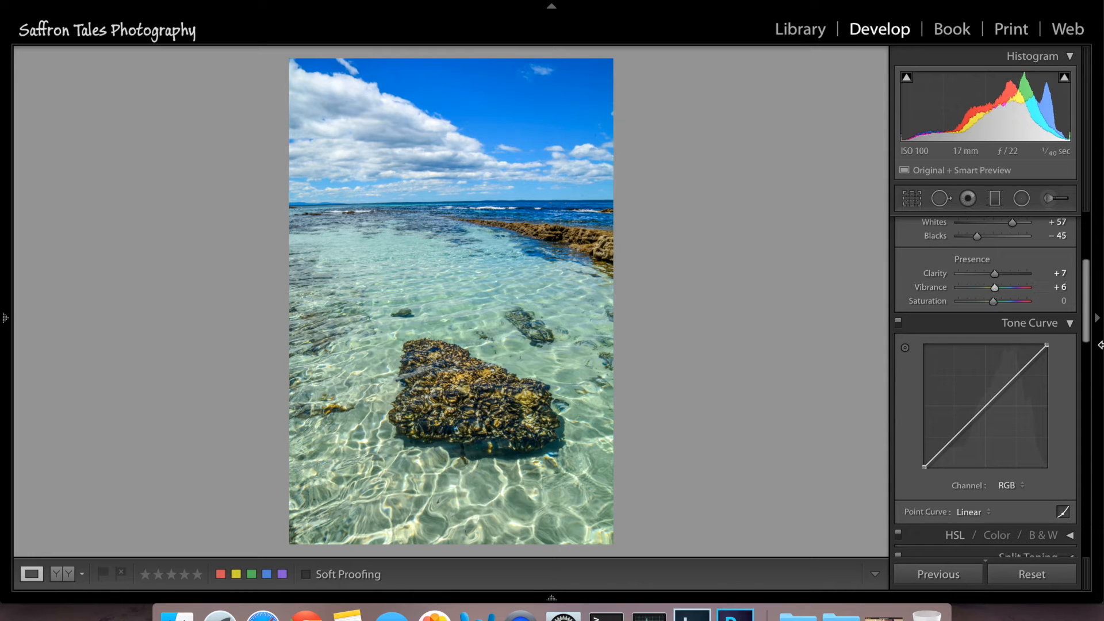
# - Apply the Medium Contrast point curve preset to the photo
pyautogui.scroll(-4, 1087, 351)
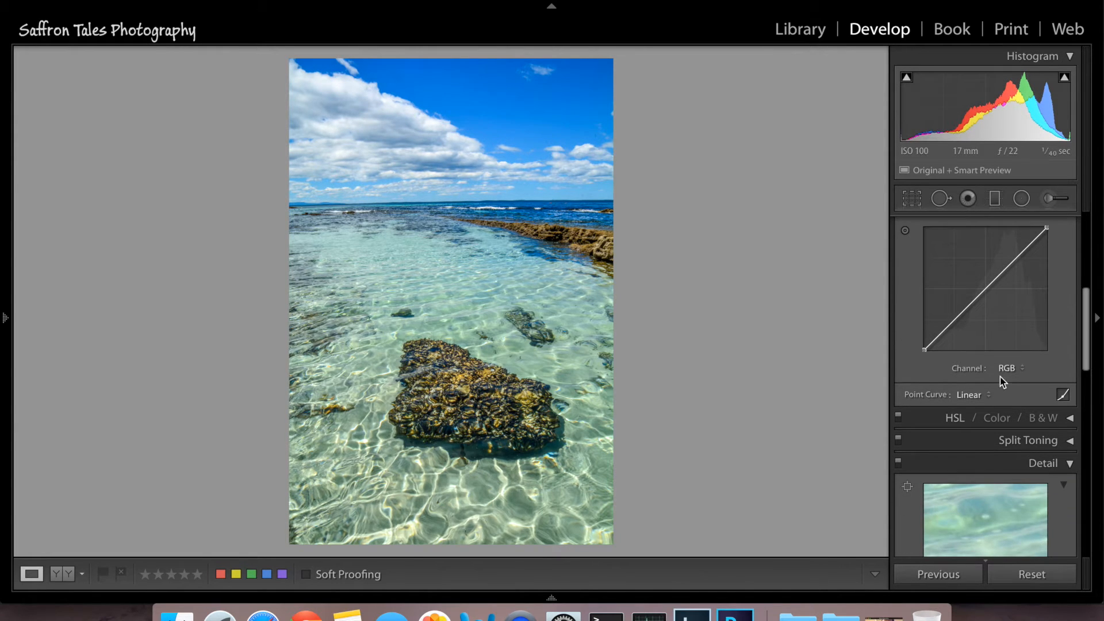
pyautogui.click(973, 394)
pyautogui.click(990, 407)
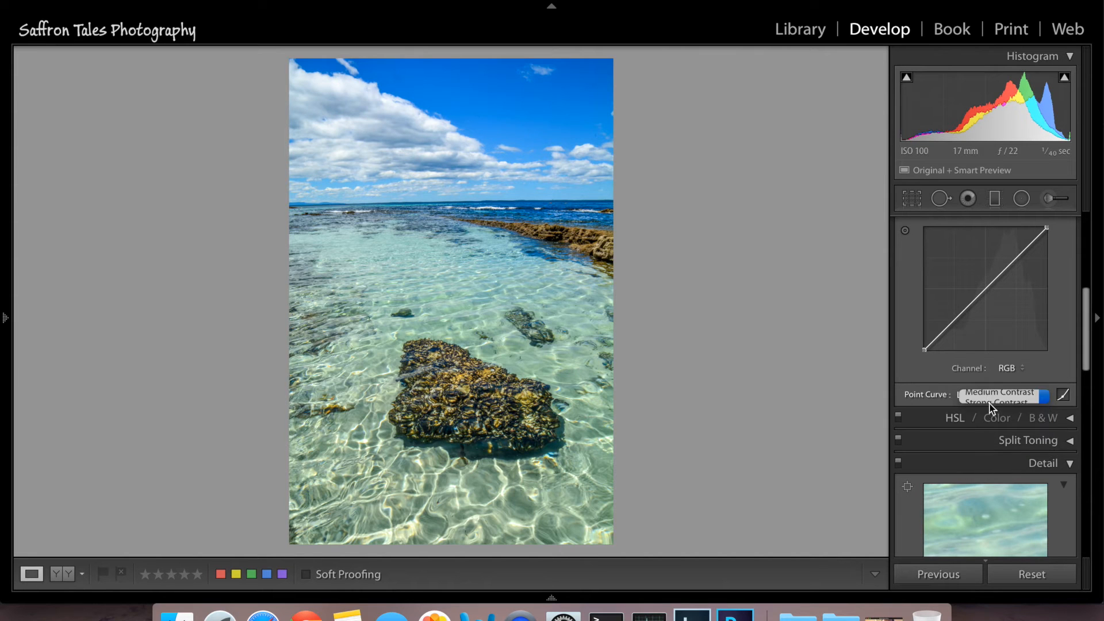
# - Set the Sharpening Amount to 77 with Masking at 46, and Luminance noise reduction to 24
pyautogui.moveTo(1087, 357); pyautogui.dragTo(1085, 406)
pyautogui.moveTo(973, 384); pyautogui.dragTo(994, 385)
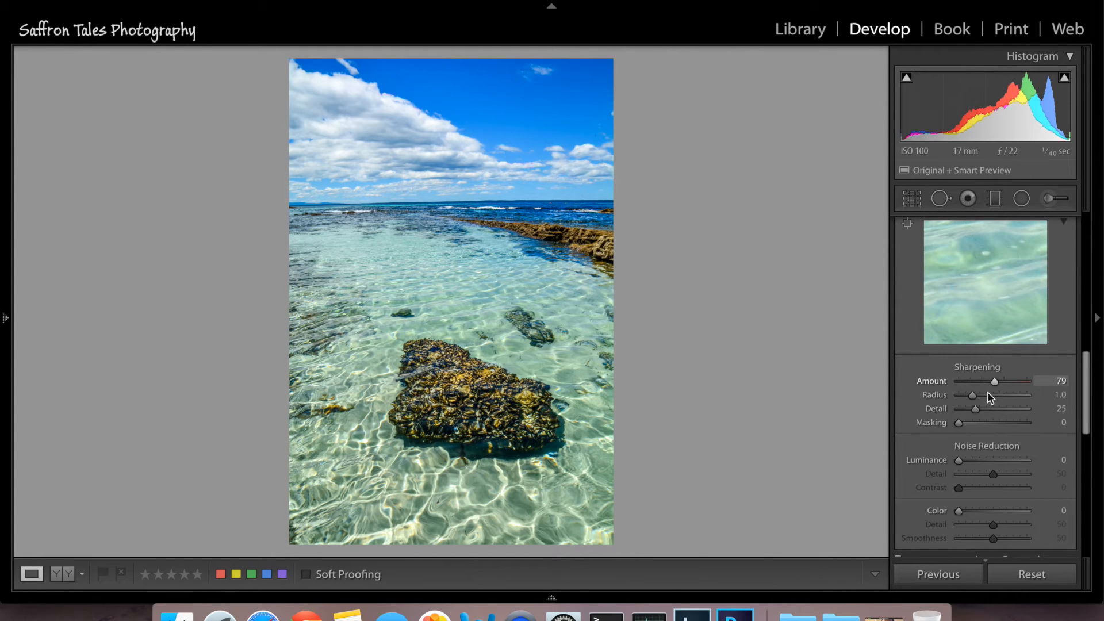
pyautogui.moveTo(960, 459); pyautogui.dragTo(964, 463)
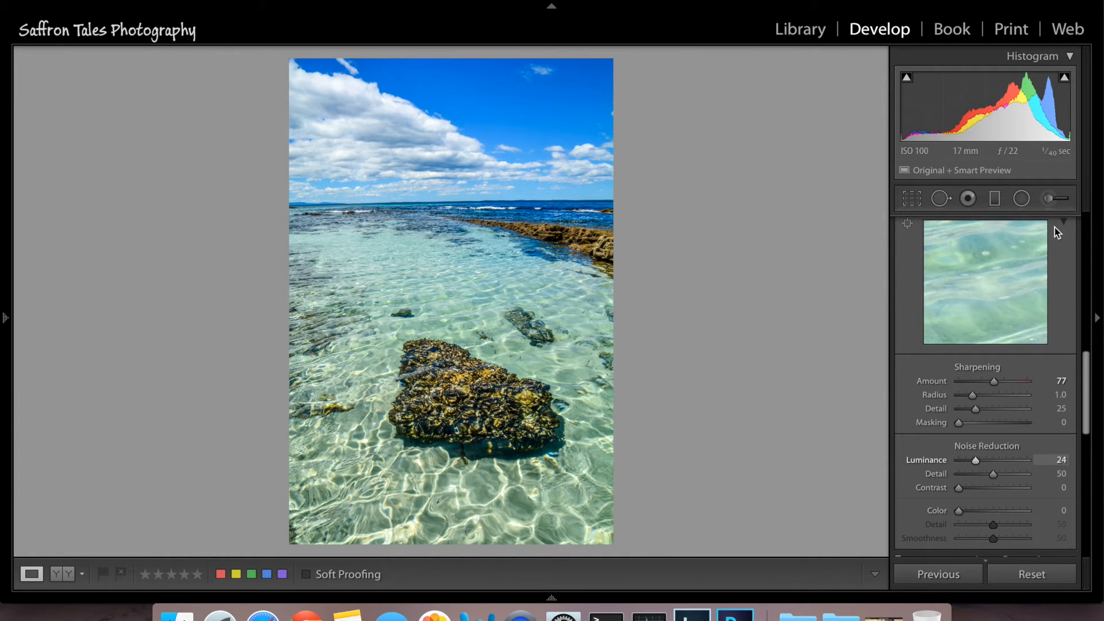
pyautogui.scroll(-3, 1091, 406)
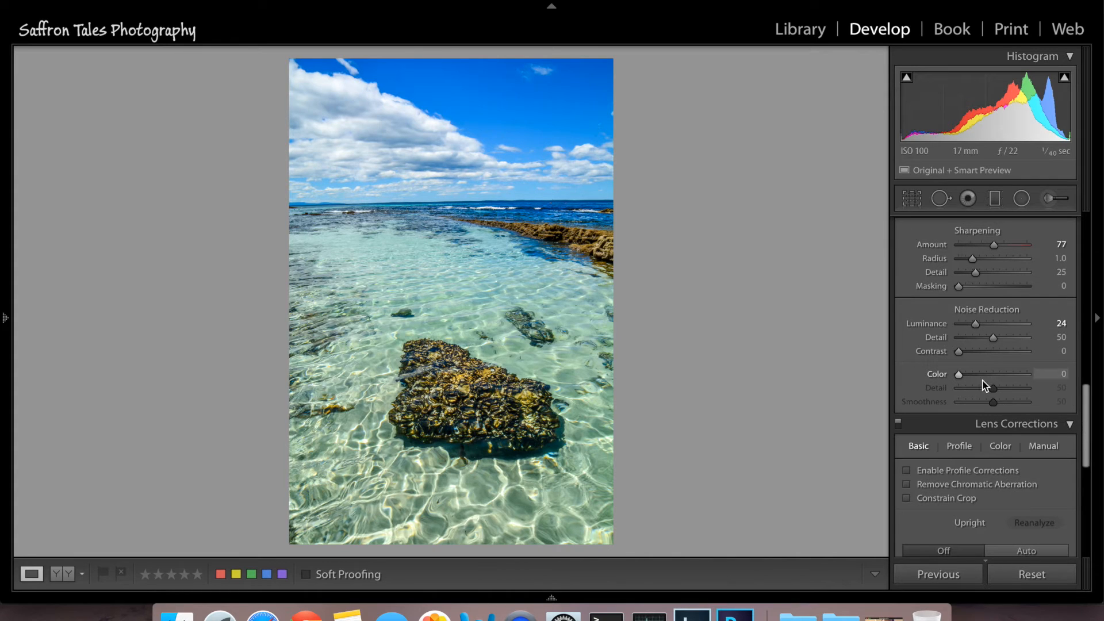
pyautogui.press('alt')
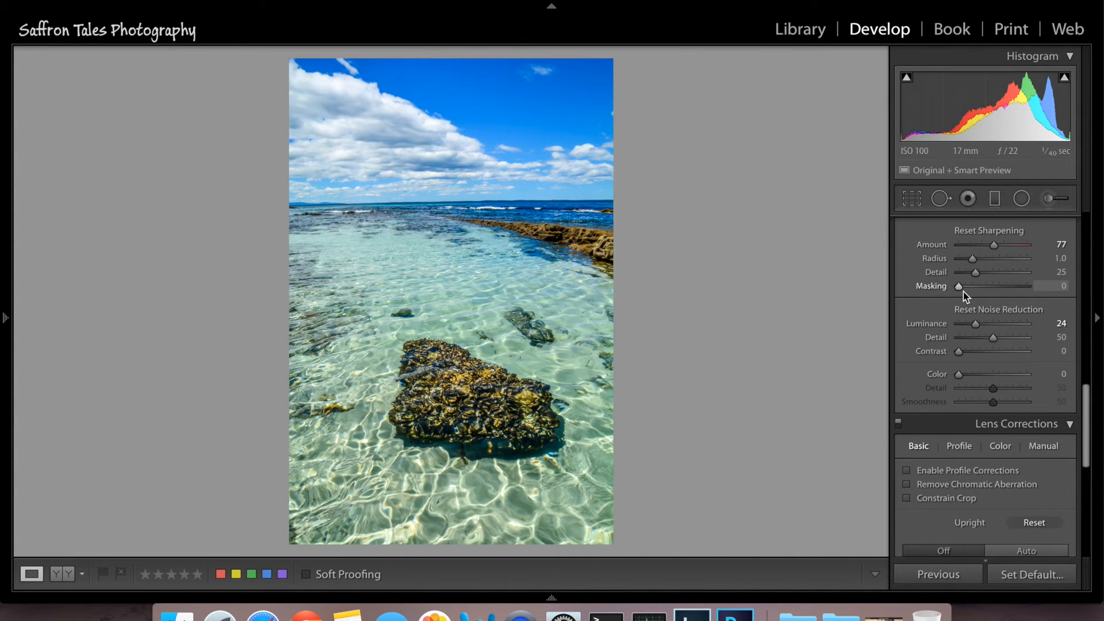
pyautogui.moveTo(961, 288); pyautogui.dragTo(993, 289)
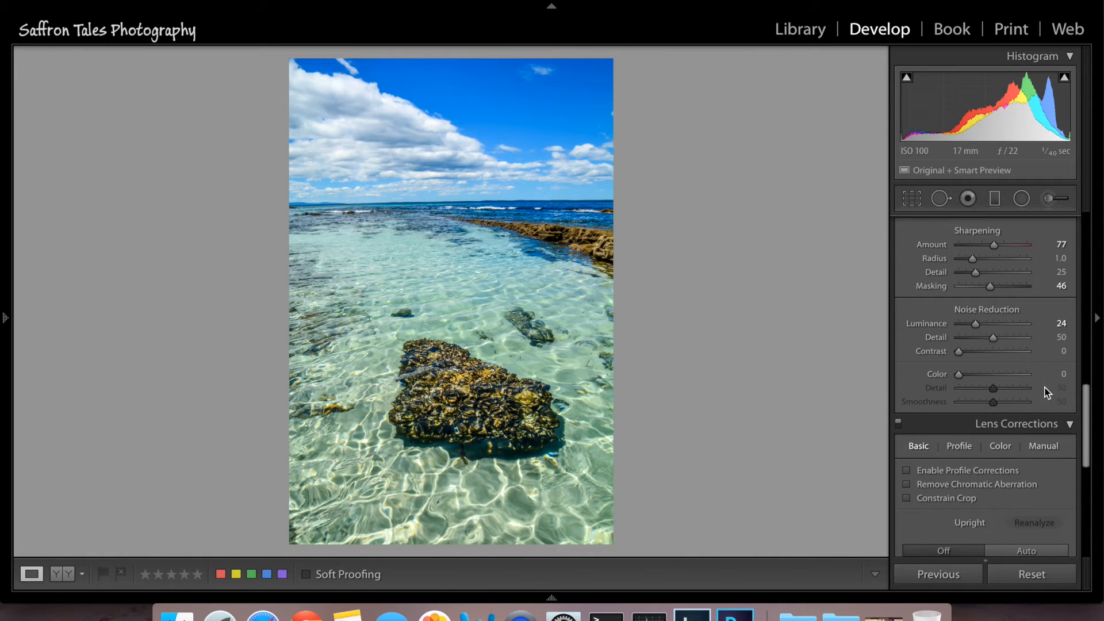
# - Add a post-crop vignette with an Amount of −15 and set Dehaze to +14
pyautogui.moveTo(1085, 443); pyautogui.dragTo(1069, 534)
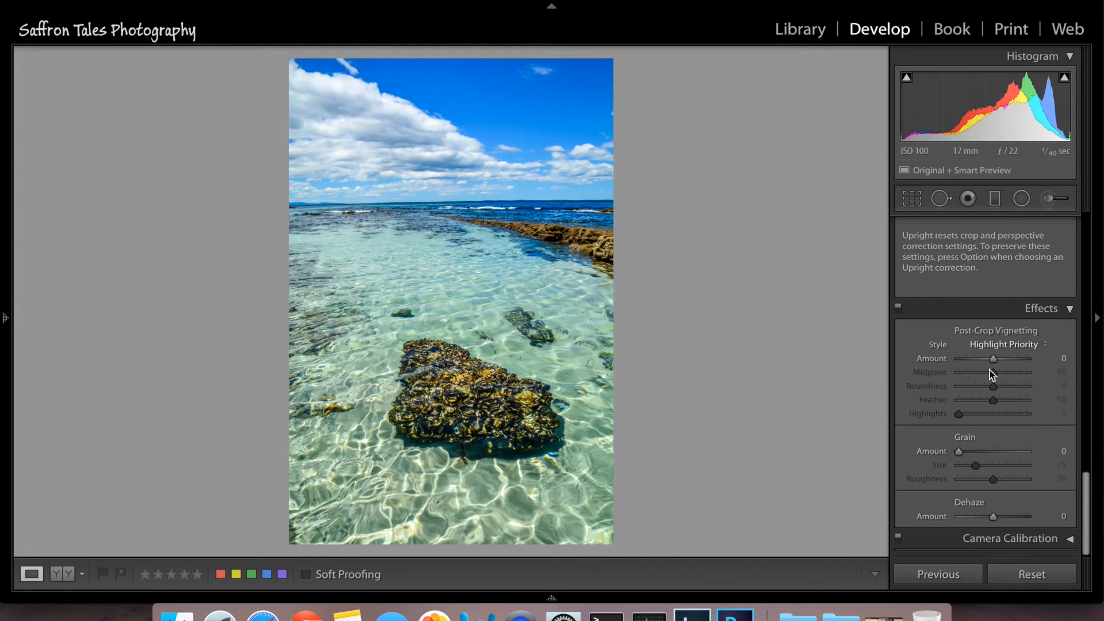
pyautogui.moveTo(992, 360); pyautogui.dragTo(988, 360)
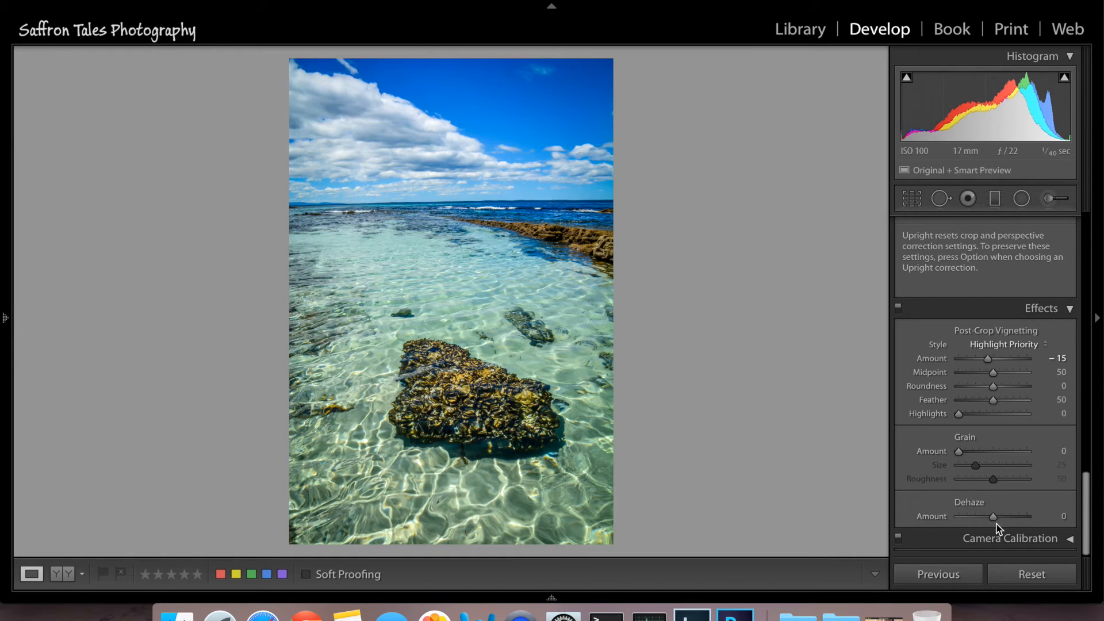
pyautogui.moveTo(999, 517); pyautogui.dragTo(1000, 517)
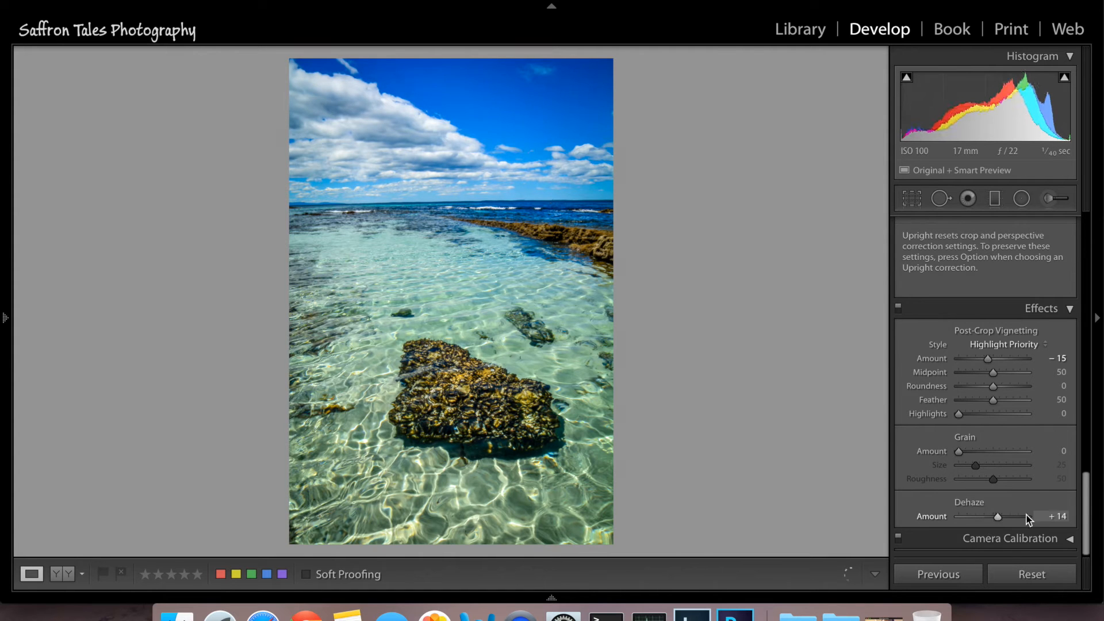
# - Compare the fully adjusted photo with its unedited version, finishing on the edited one
pyautogui.moveTo(1086, 513); pyautogui.dragTo(1075, 238)
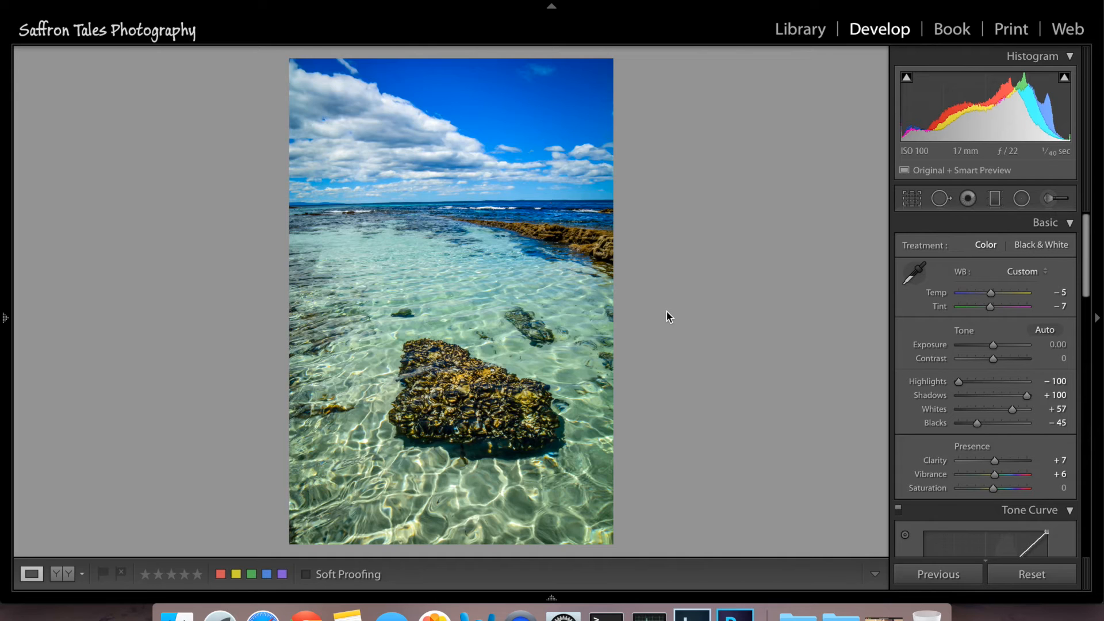
pyautogui.press('\\')
pyautogui.press('\\')
pyautogui.click(912, 199)
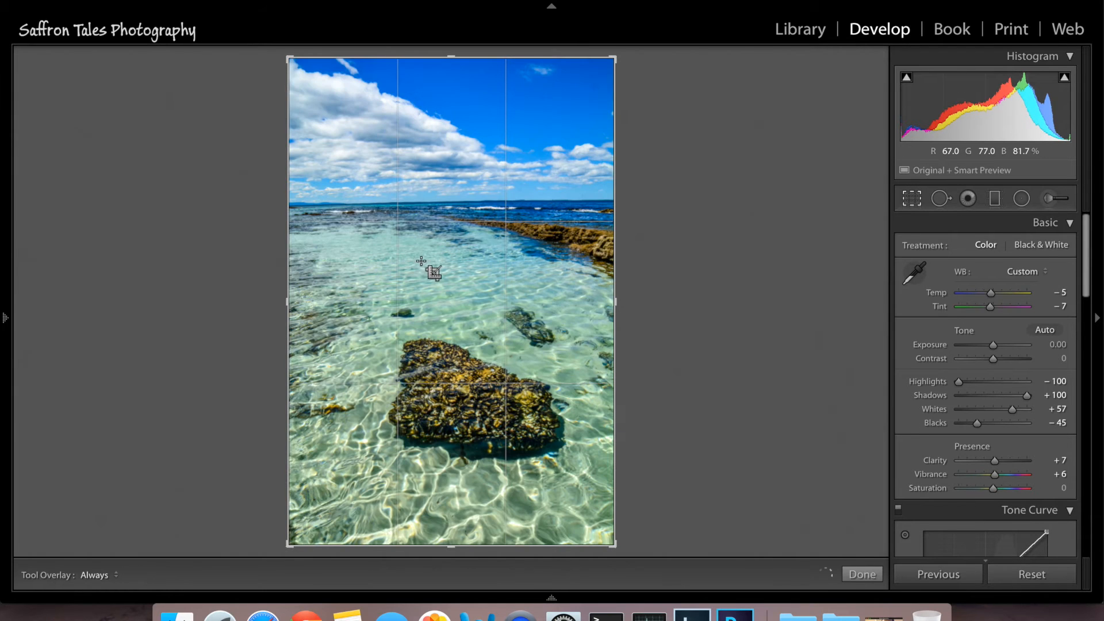
pyautogui.click(908, 293)
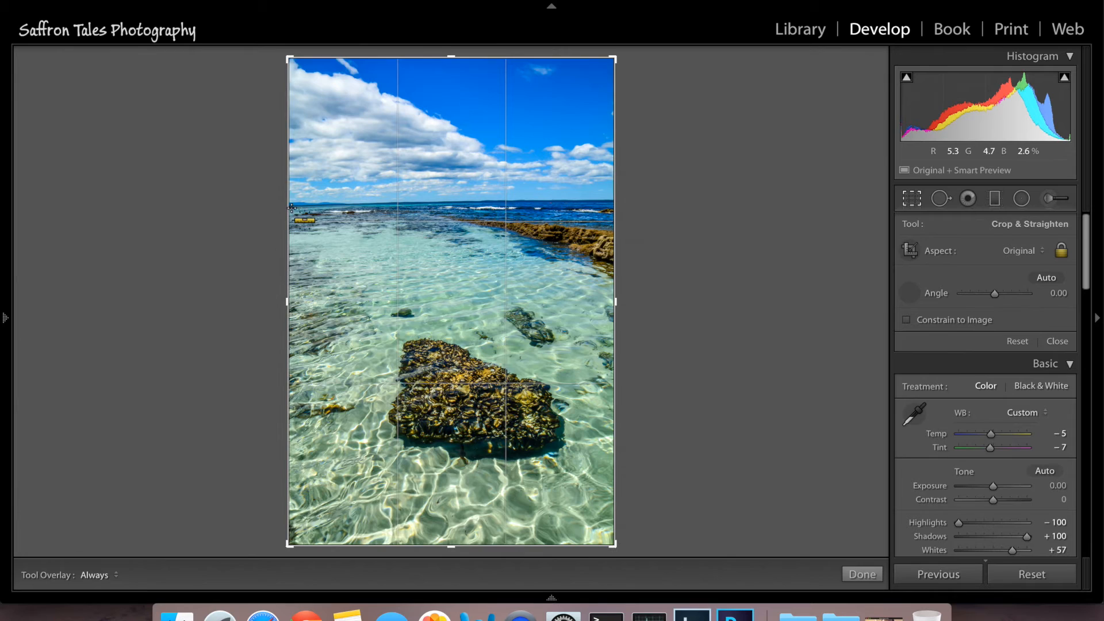
pyautogui.moveTo(292, 205); pyautogui.dragTo(335, 198)
pyautogui.doubleClick(486, 210)
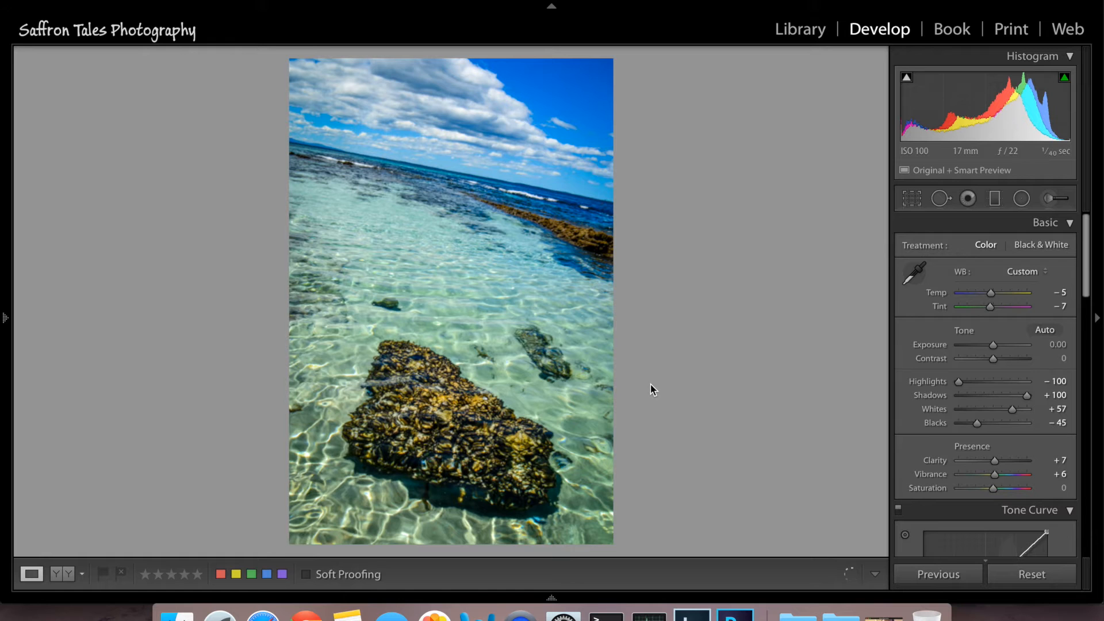
pyautogui.press('super+z')
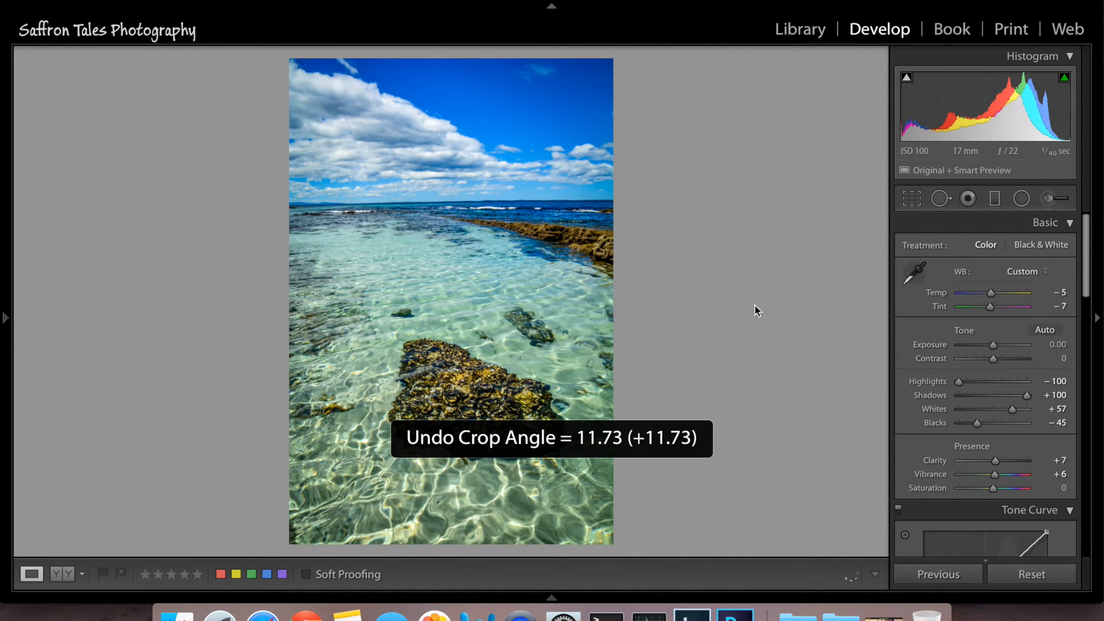
pyautogui.click(917, 204)
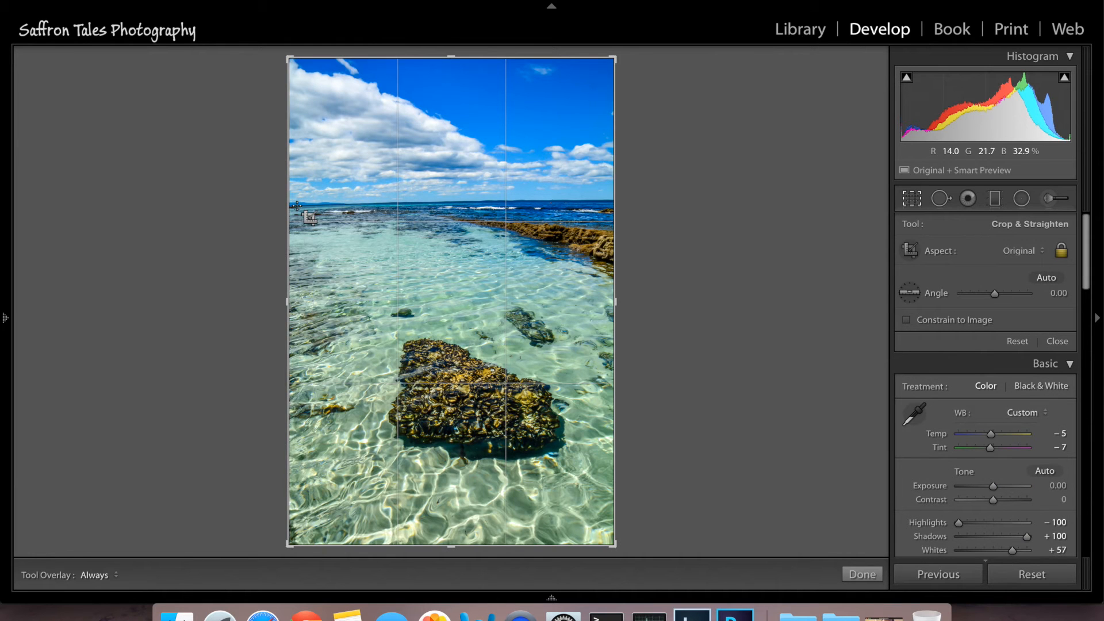
pyautogui.moveTo(296, 205); pyautogui.dragTo(596, 204)
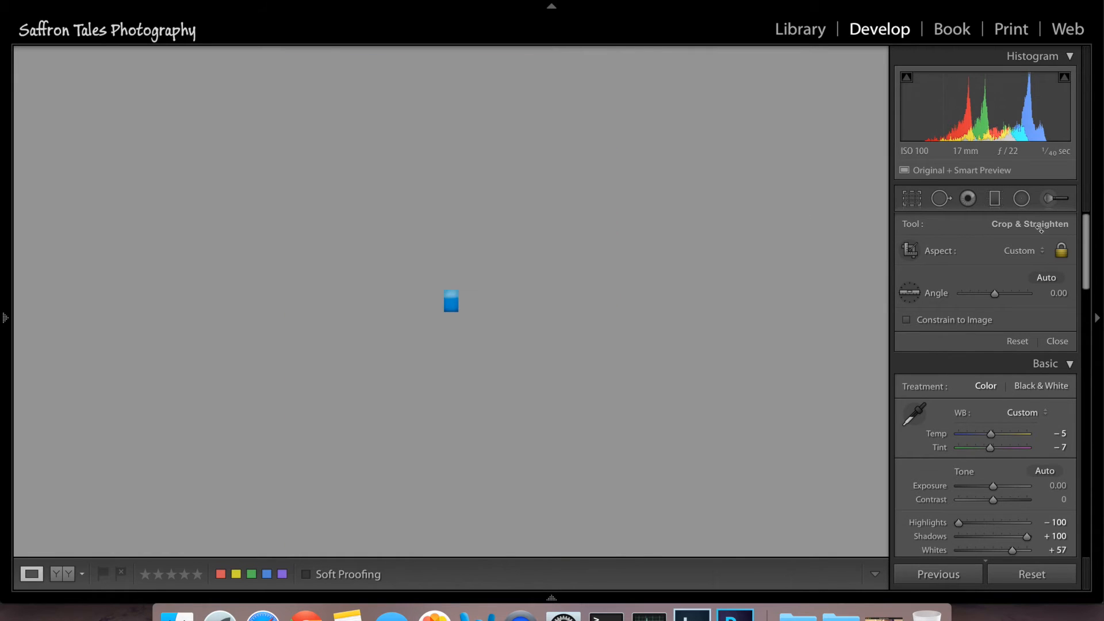
pyautogui.press('.')
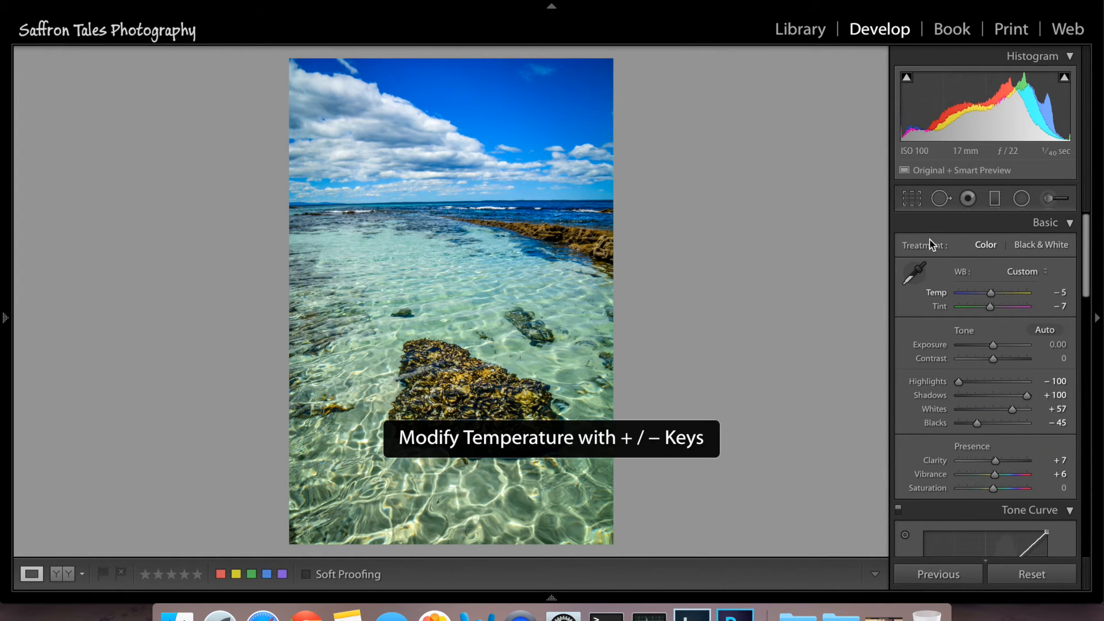
# - Straighten the photo along the sea horizon to an angle of about 1.07, apply the crop and check the result in full screen
pyautogui.click(912, 200)
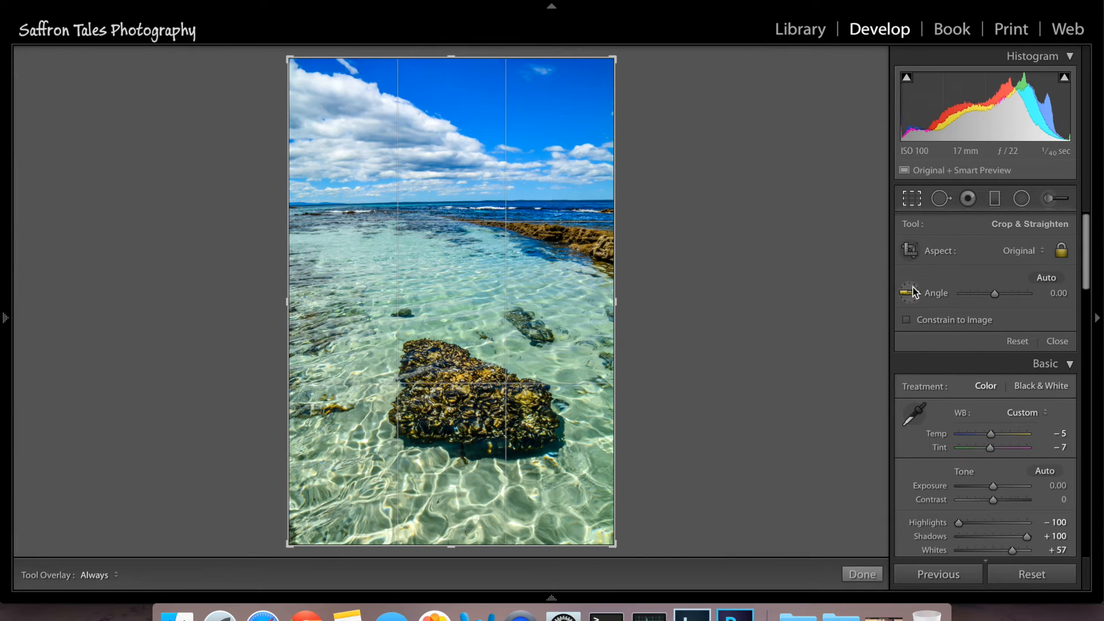
pyautogui.click(914, 293)
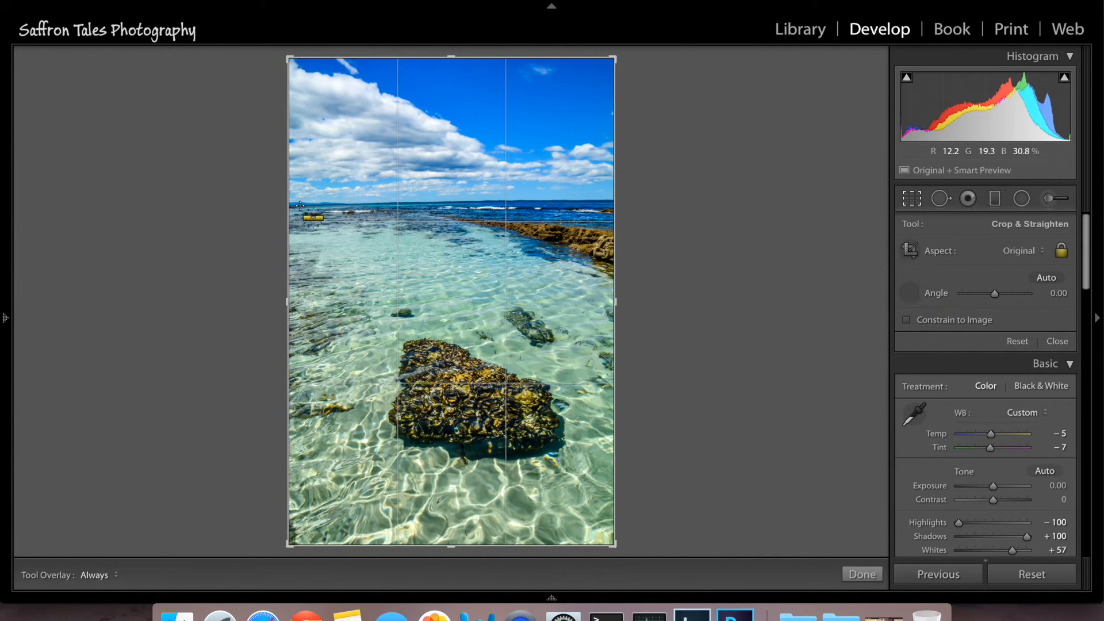
pyautogui.moveTo(297, 205); pyautogui.dragTo(614, 198)
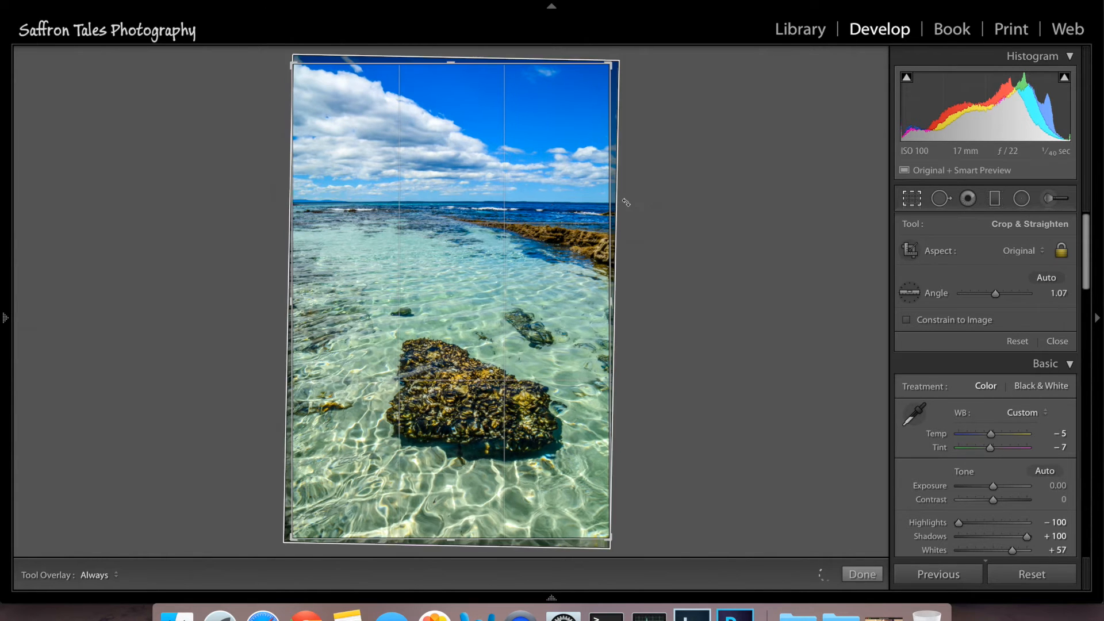
pyautogui.click(862, 574)
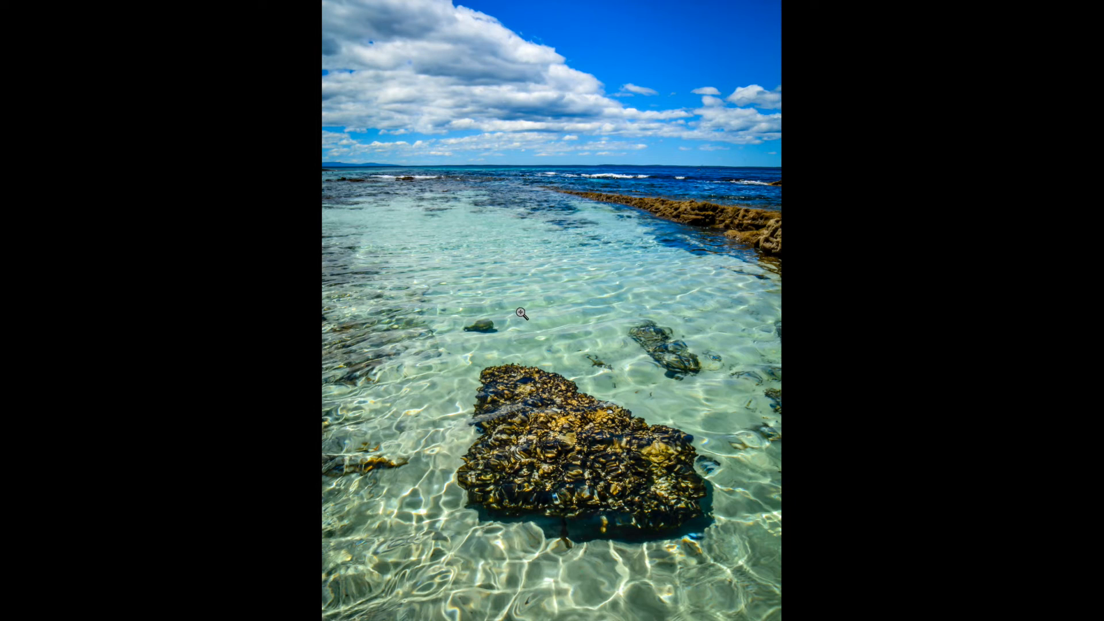
pyautogui.press('f')
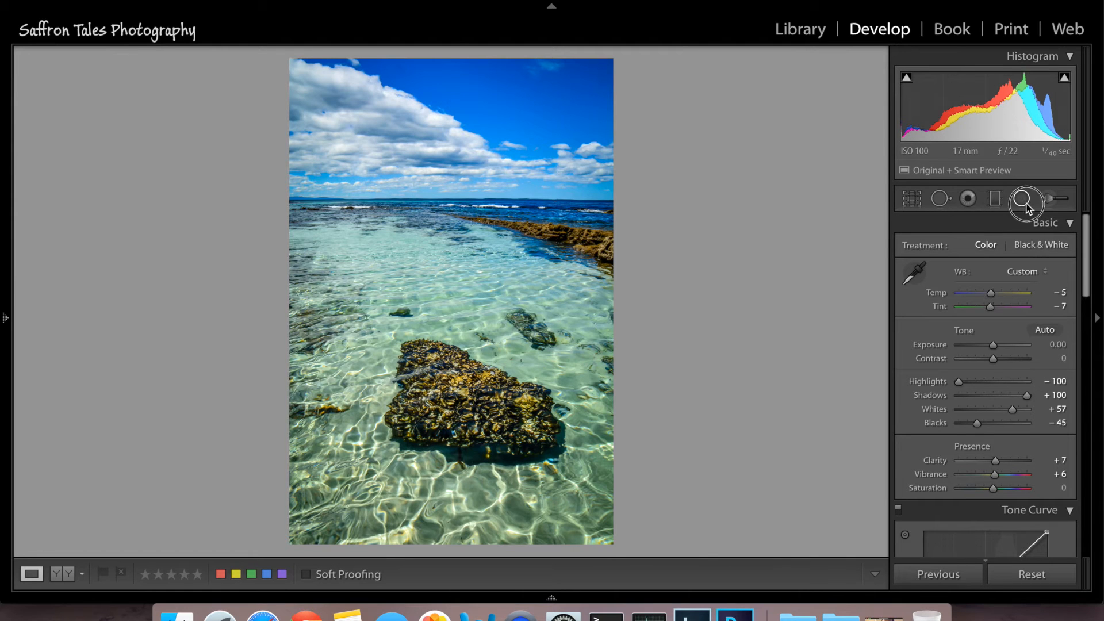
# - Draw a wide elliptical radial filter over the shallow water behind the large rock and show its mask overlay
pyautogui.hotkey('shift', 'm')
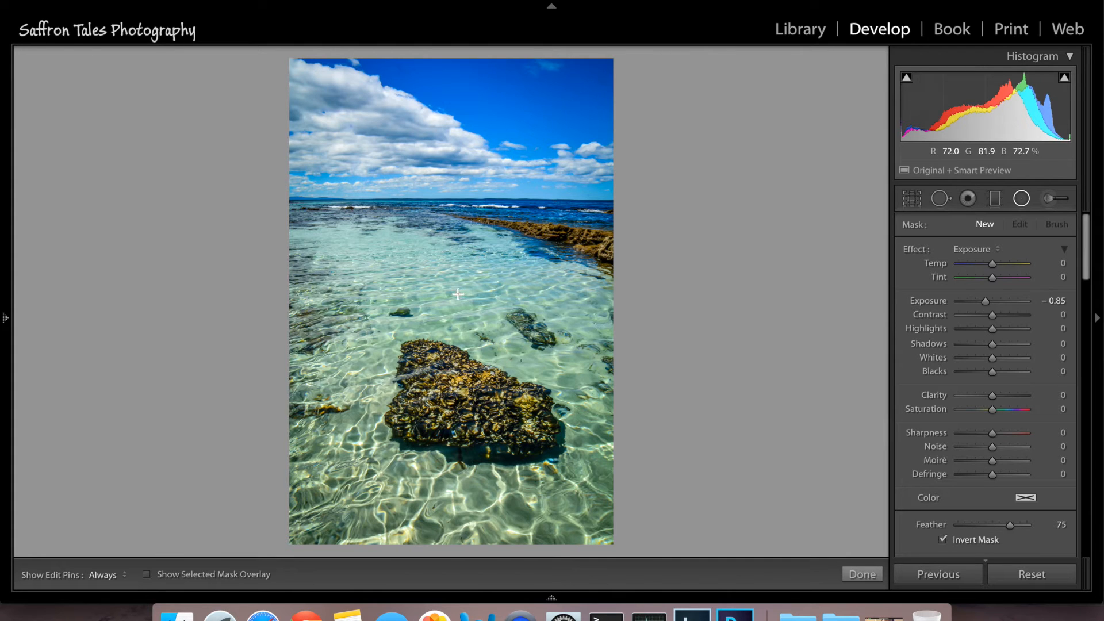
pyautogui.moveTo(460, 292); pyautogui.dragTo(694, 241)
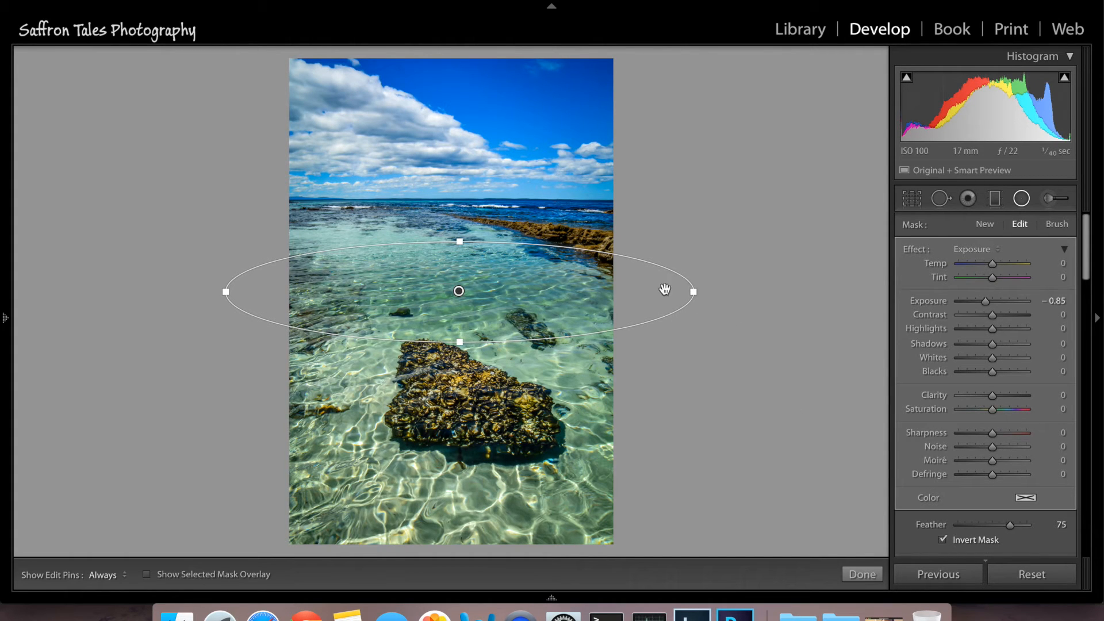
pyautogui.click(256, 574)
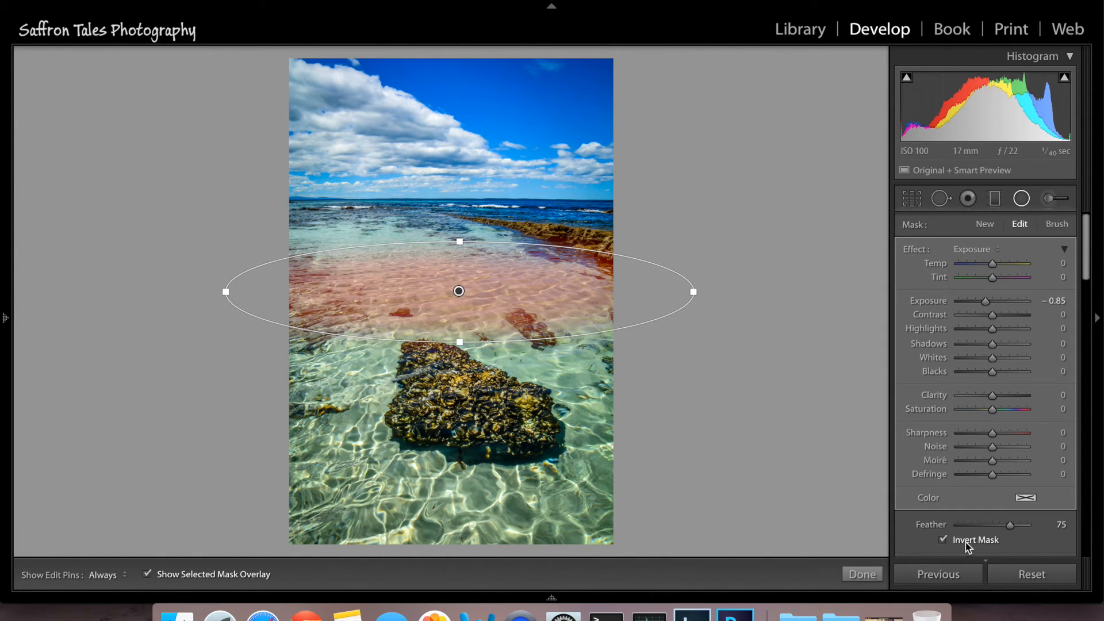
# - Preview the radial filter with its mask un-inverted, restore Invert Mask, hide the overlay and set the filter's Exposure to 0.23
pyautogui.press("'")
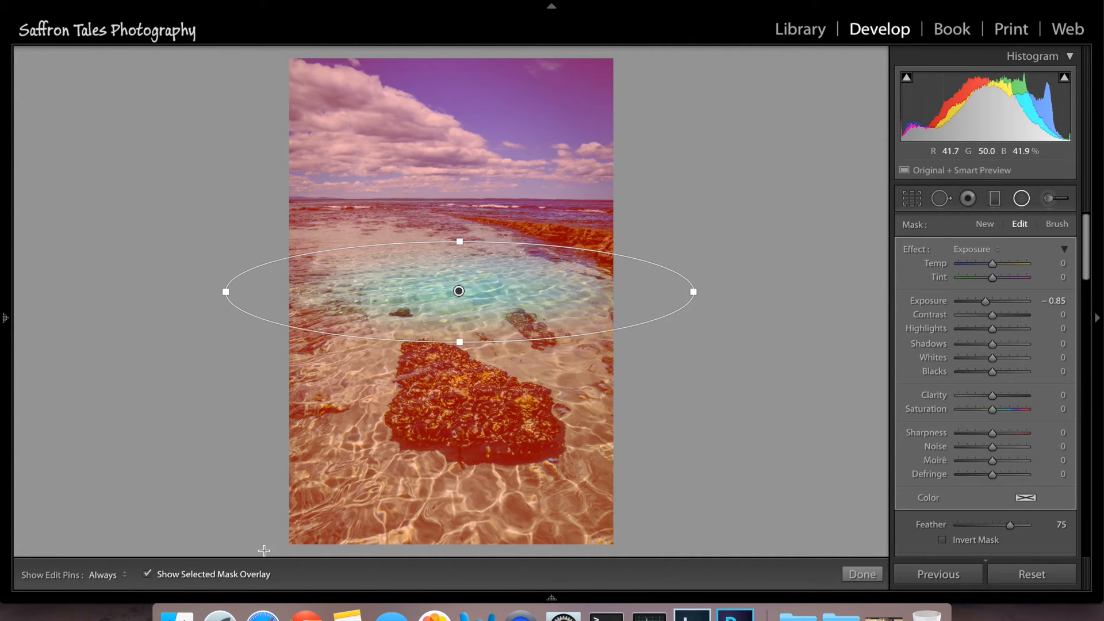
pyautogui.press('o')
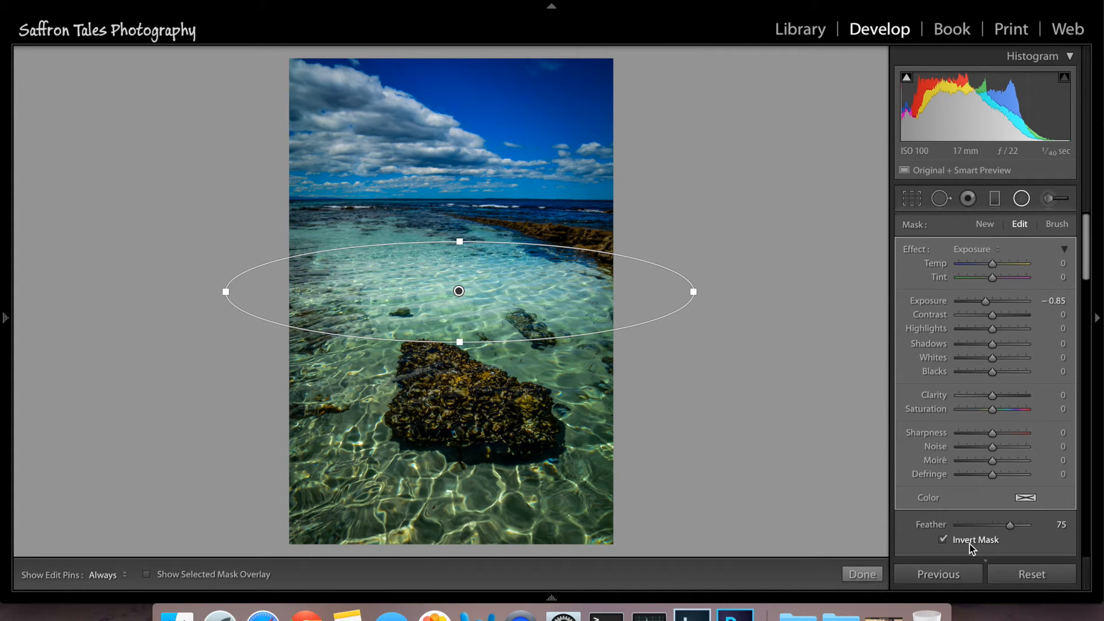
pyautogui.moveTo(987, 301); pyautogui.dragTo(993, 303)
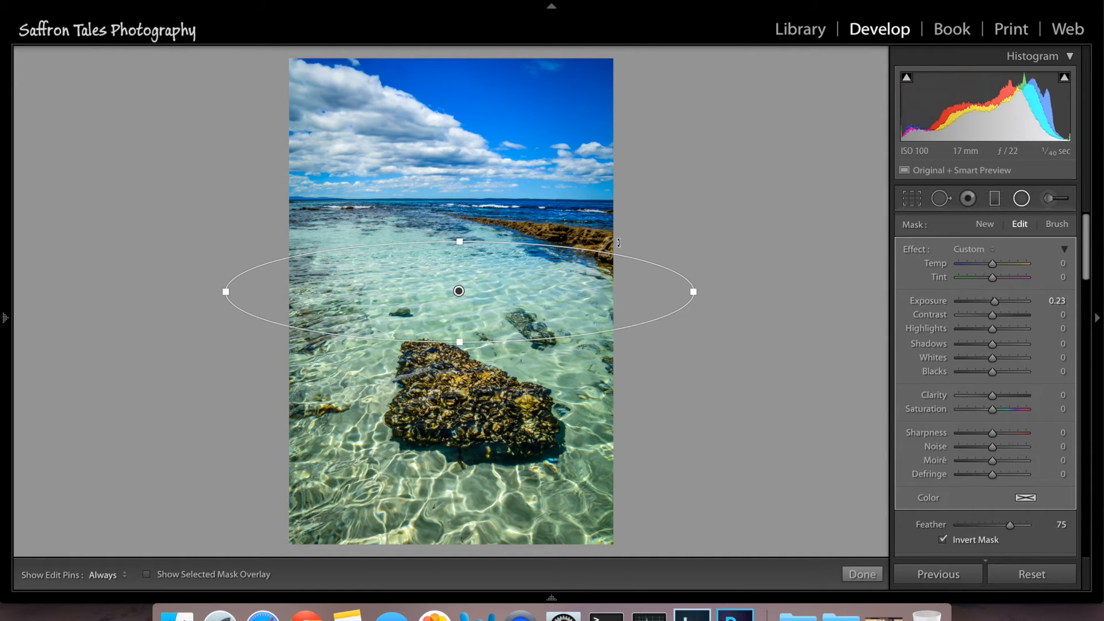
# - Rotate the radial filter's ellipse diagonally, lengthen it and reposition it from the horizon clouds down across the large rock
pyautogui.moveTo(653, 259); pyautogui.dragTo(660, 394)
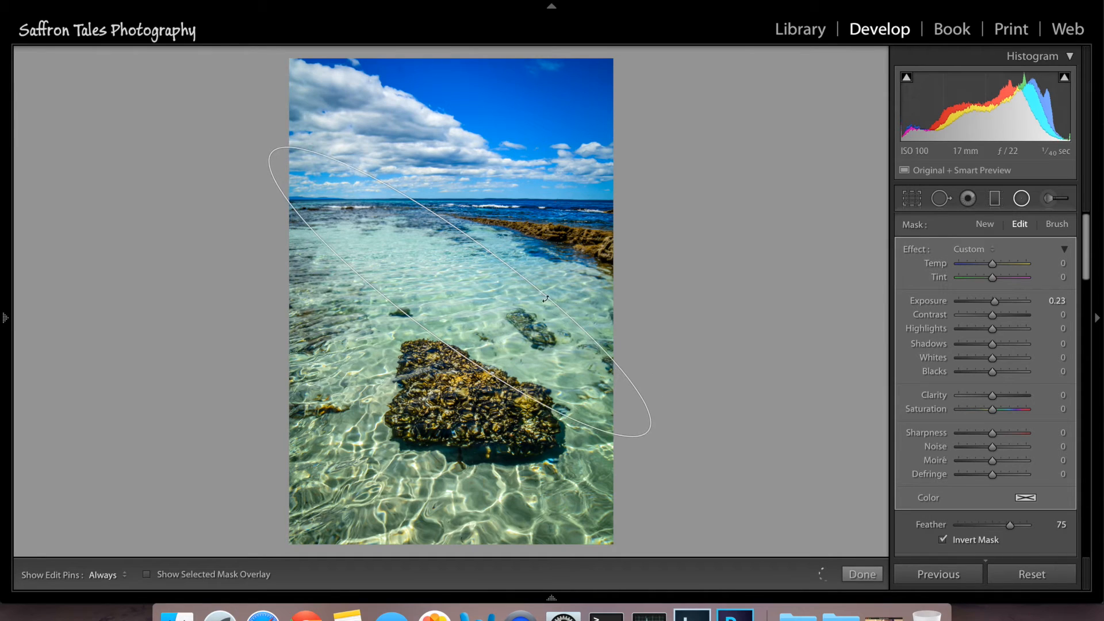
pyautogui.moveTo(490, 251); pyautogui.dragTo(525, 236)
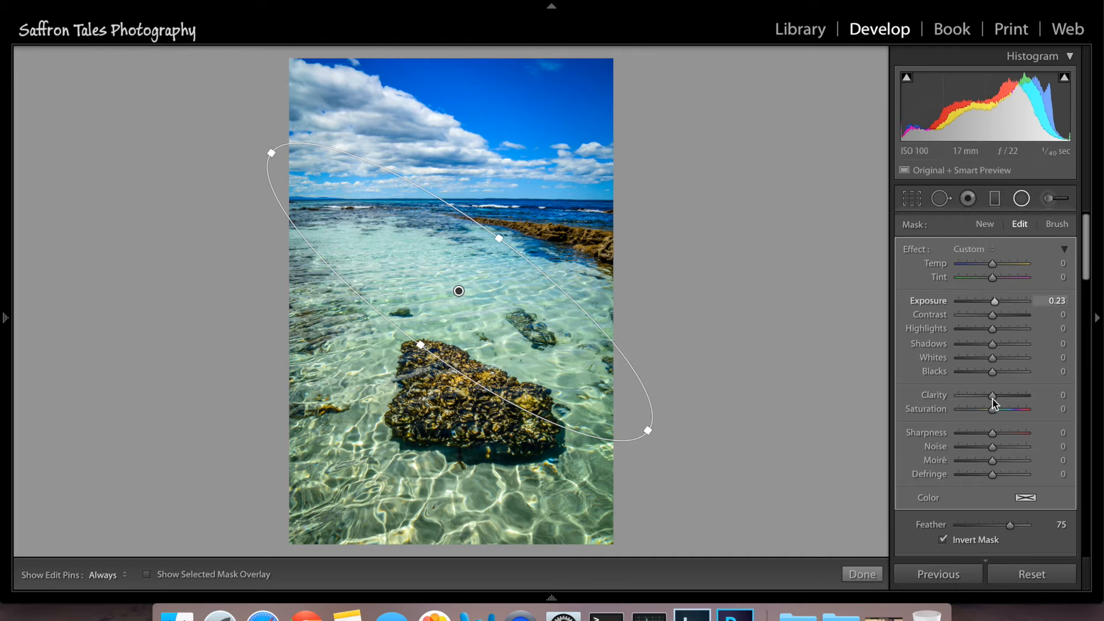
pyautogui.moveTo(459, 290); pyautogui.dragTo(532, 332)
pyautogui.moveTo(651, 427); pyautogui.dragTo(722, 485)
pyautogui.moveTo(461, 287); pyautogui.dragTo(477, 307)
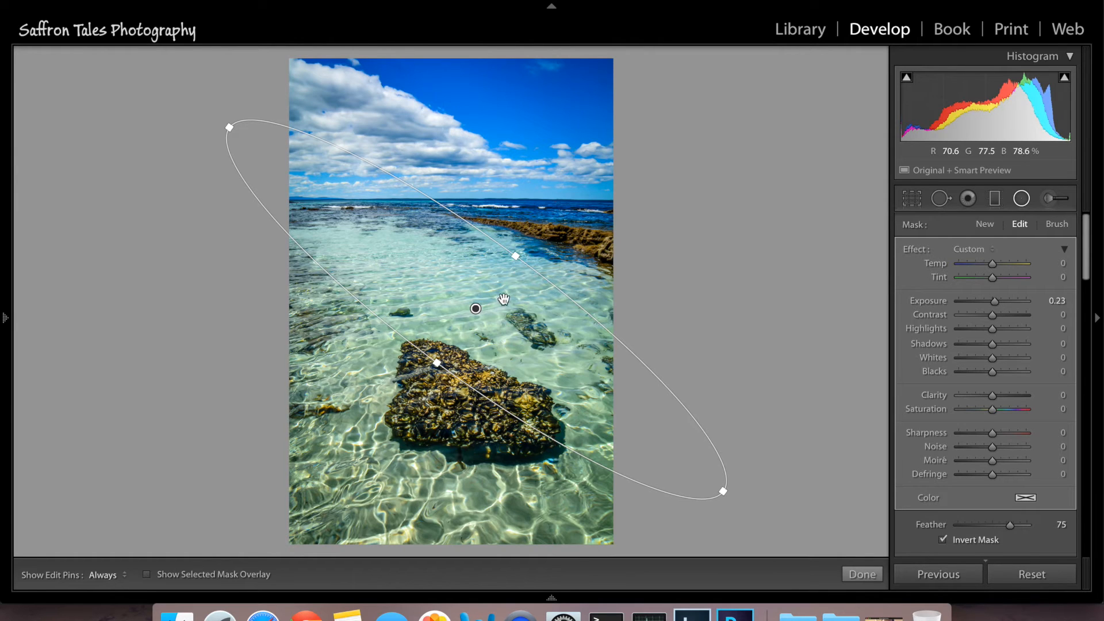
pyautogui.moveTo(436, 364); pyautogui.dragTo(433, 367)
# - Set the radial filter's Temp to 5 and finish editing the filter
pyautogui.click(995, 265)
pyautogui.moveTo(998, 265); pyautogui.dragTo(996, 266)
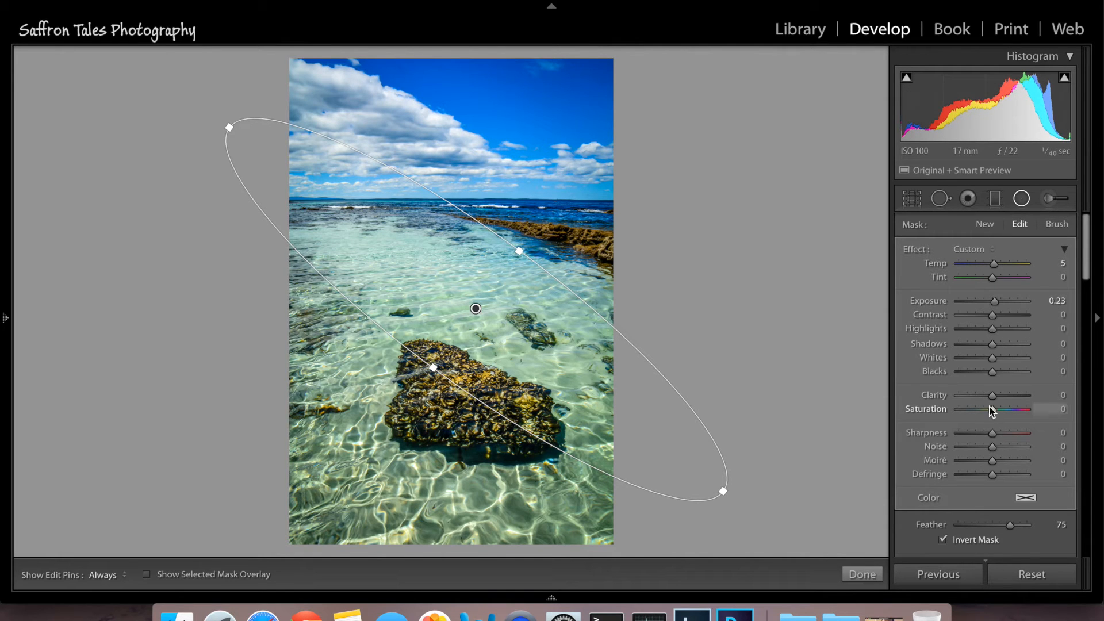
pyautogui.click(861, 566)
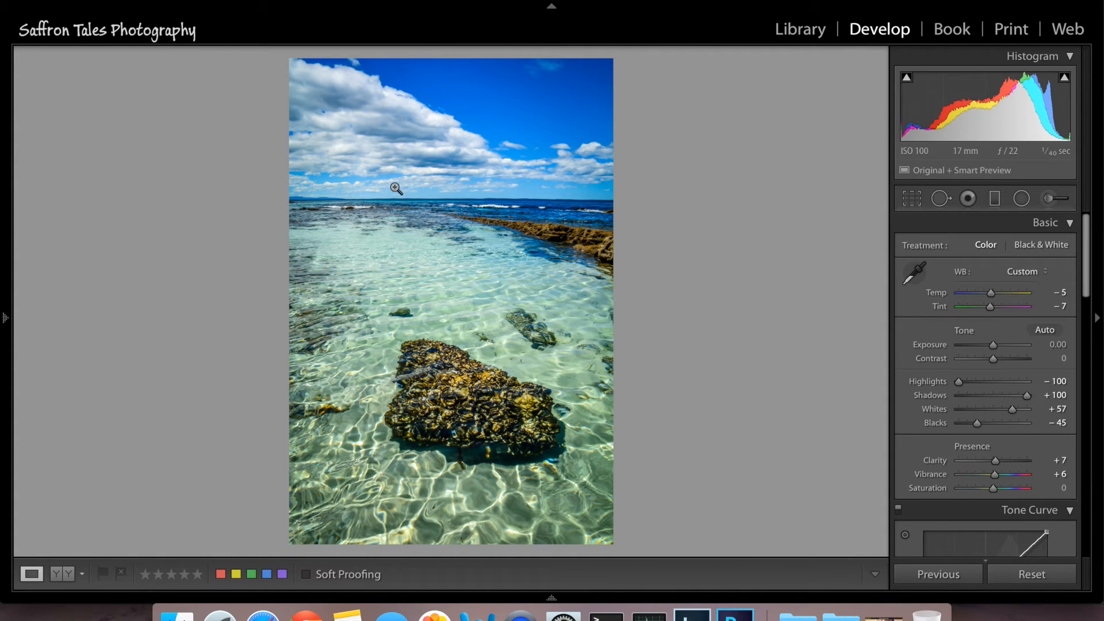
# - Compare the photo at the Crop Angle history state with the latest Update Color Temperature Adjustment state, finishing on the latest
pyautogui.moveTo(3, 239)
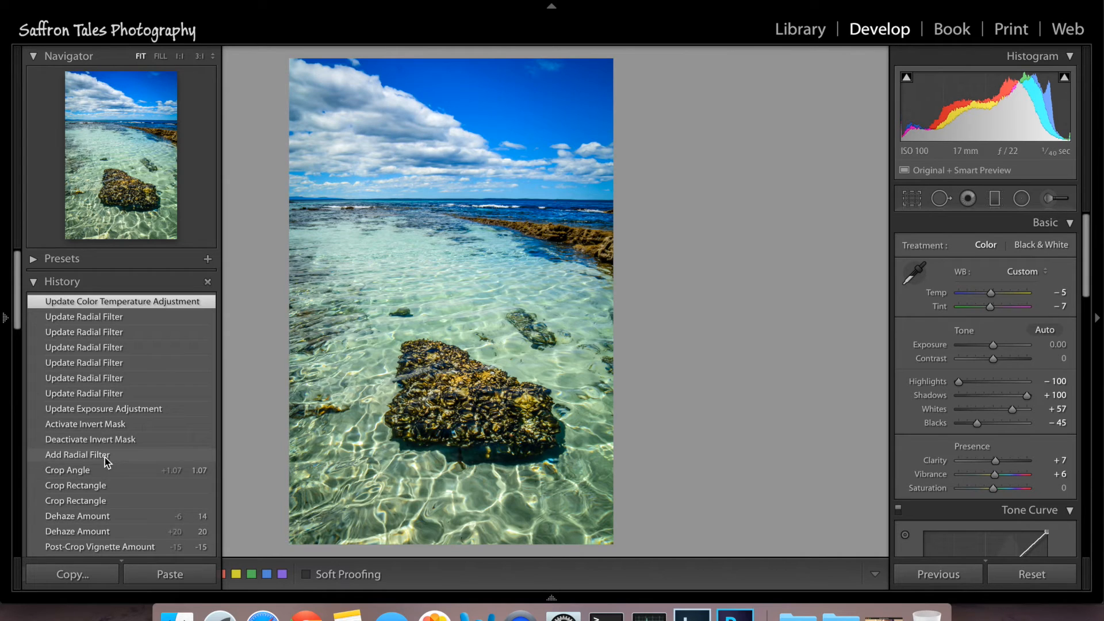
pyautogui.click(156, 461)
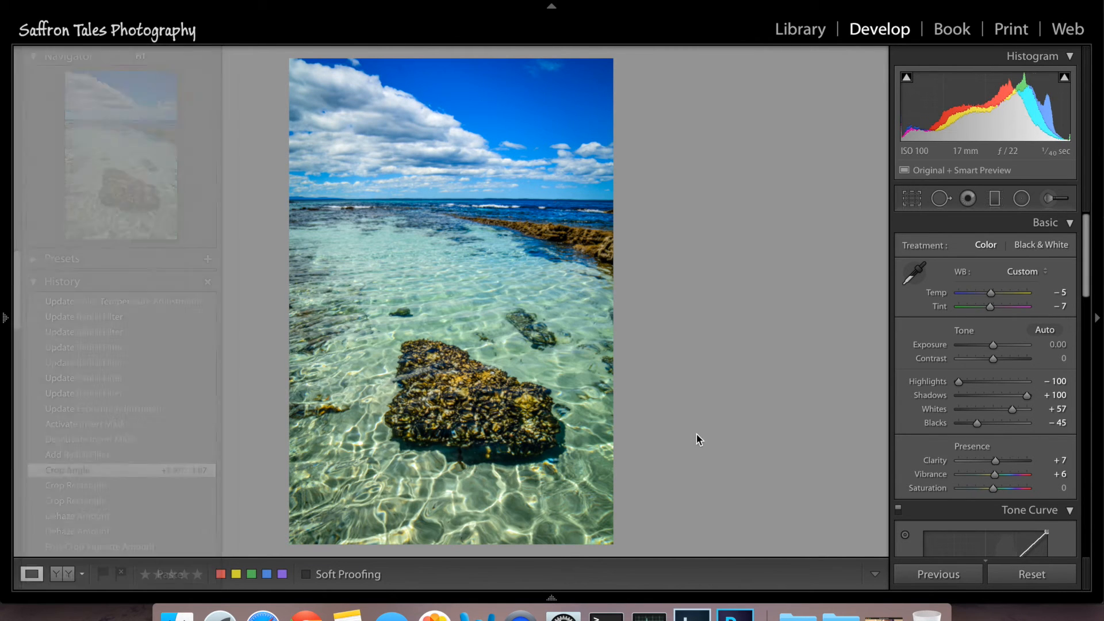
pyautogui.moveTo(3, 315)
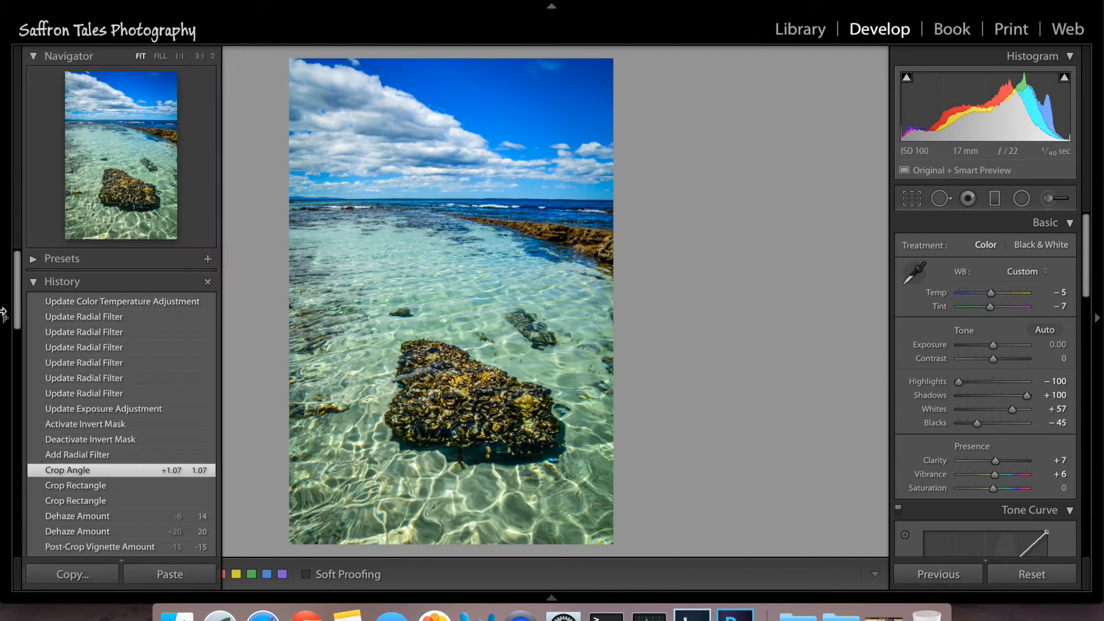
pyautogui.click(79, 299)
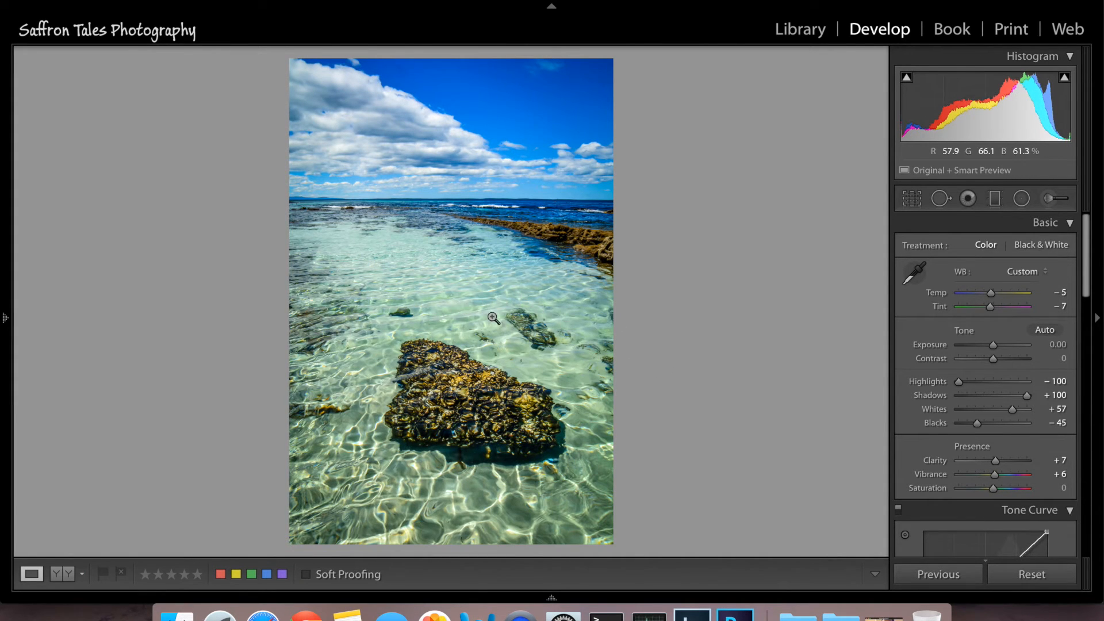
# - Reopen the radial filter over the water to review its shape and settings, and close it without changes
pyautogui.click(1022, 199)
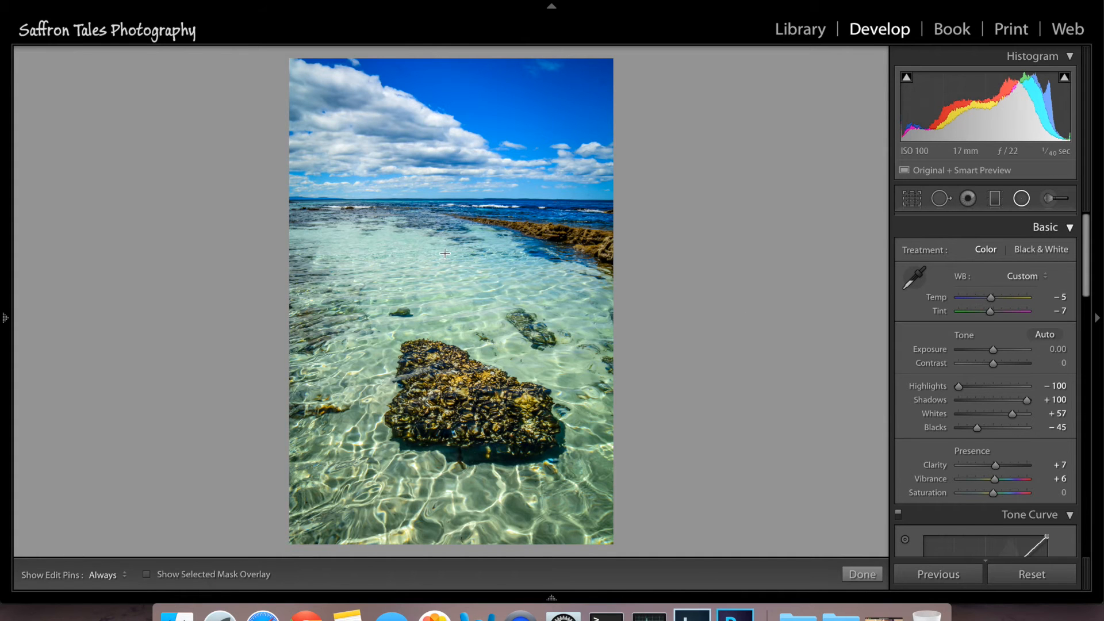
pyautogui.click(476, 309)
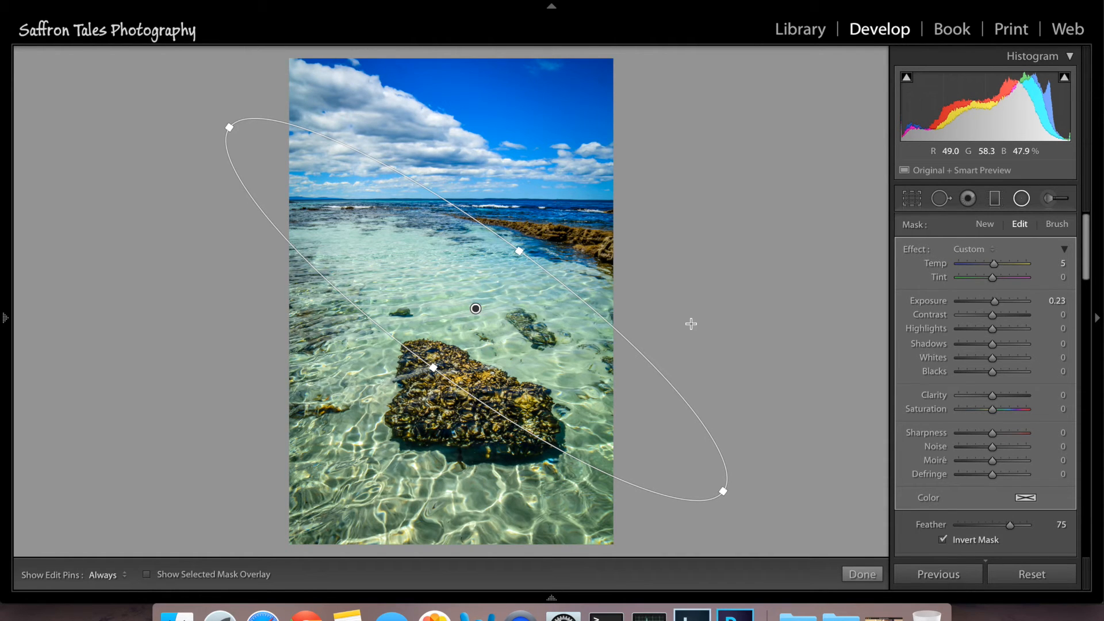
pyautogui.click(862, 574)
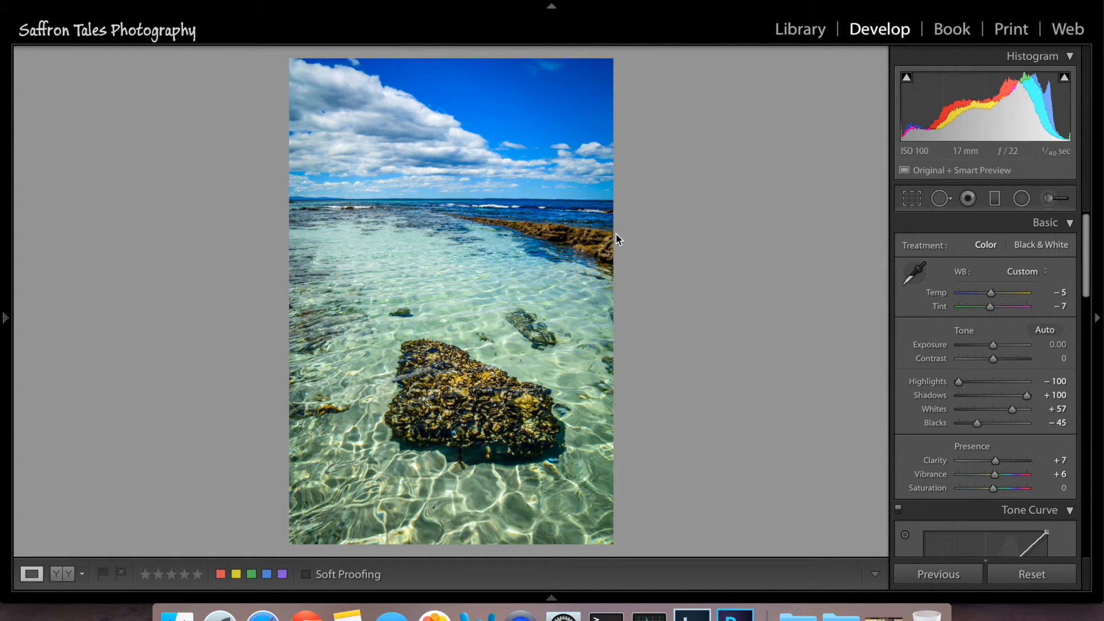
# - Compare the finished seascape with its unedited version and move on to the sandbar photo
pyautogui.press('\\')
pyautogui.press('\\')
pyautogui.press('\\')
pyautogui.press('\\')
pyautogui.press('Right')
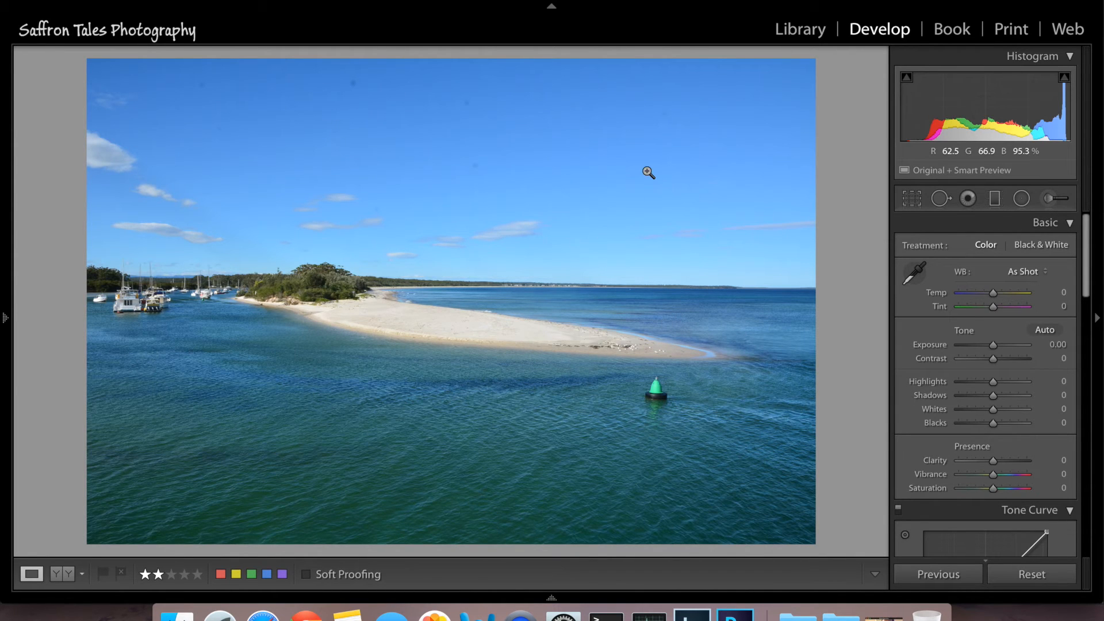
# - Return to the edited rocky seascape photo and copy its develop settings
pyautogui.moveTo(492, 600)
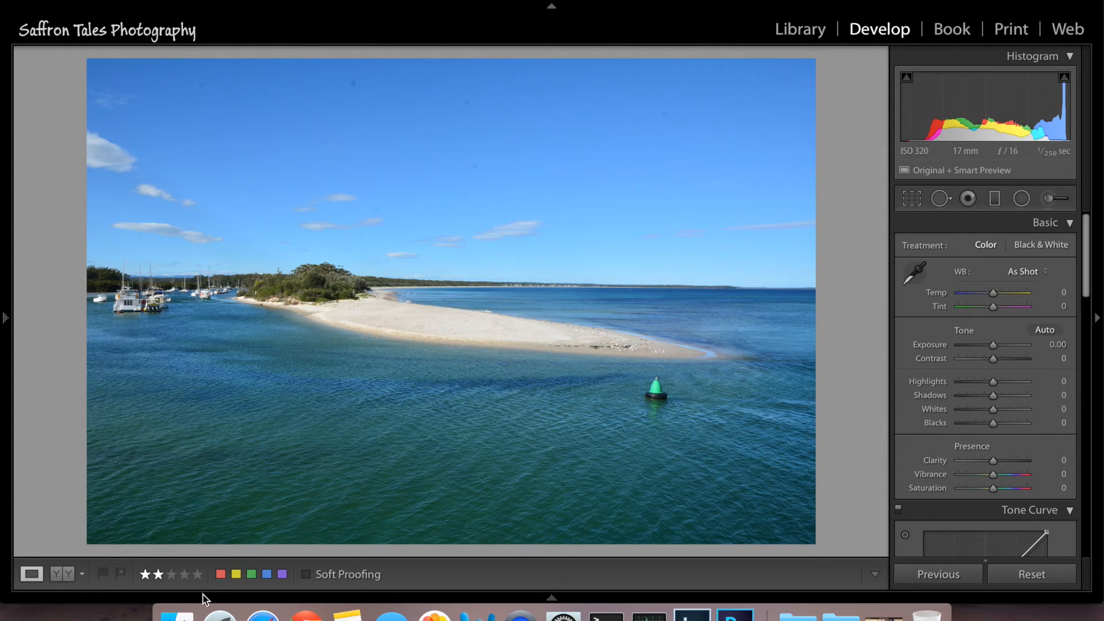
pyautogui.moveTo(207, 597)
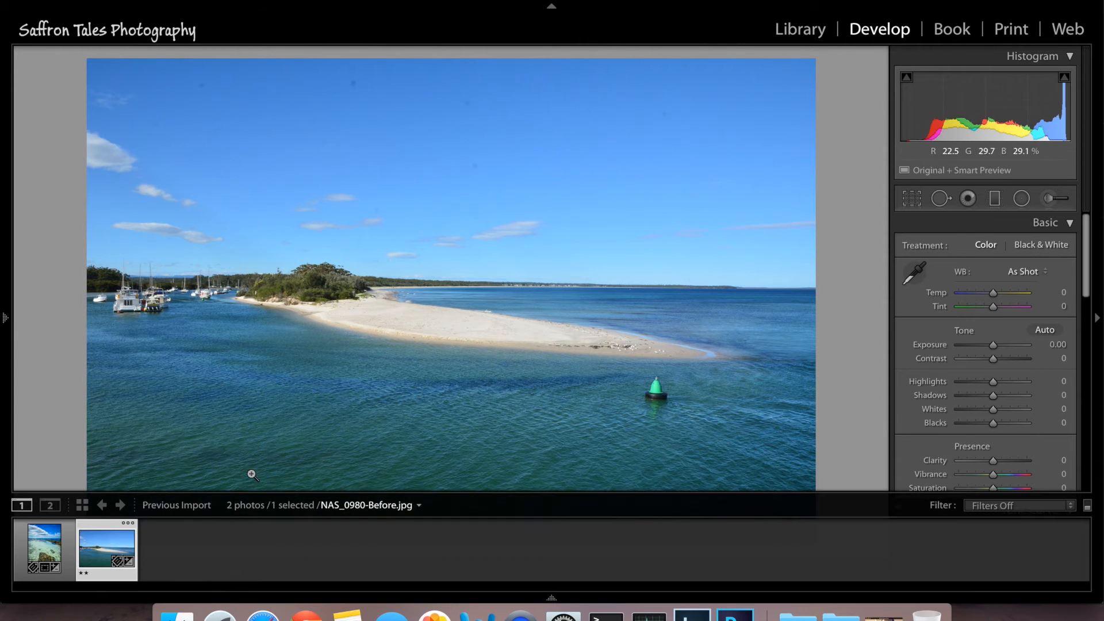
pyautogui.click(43, 549)
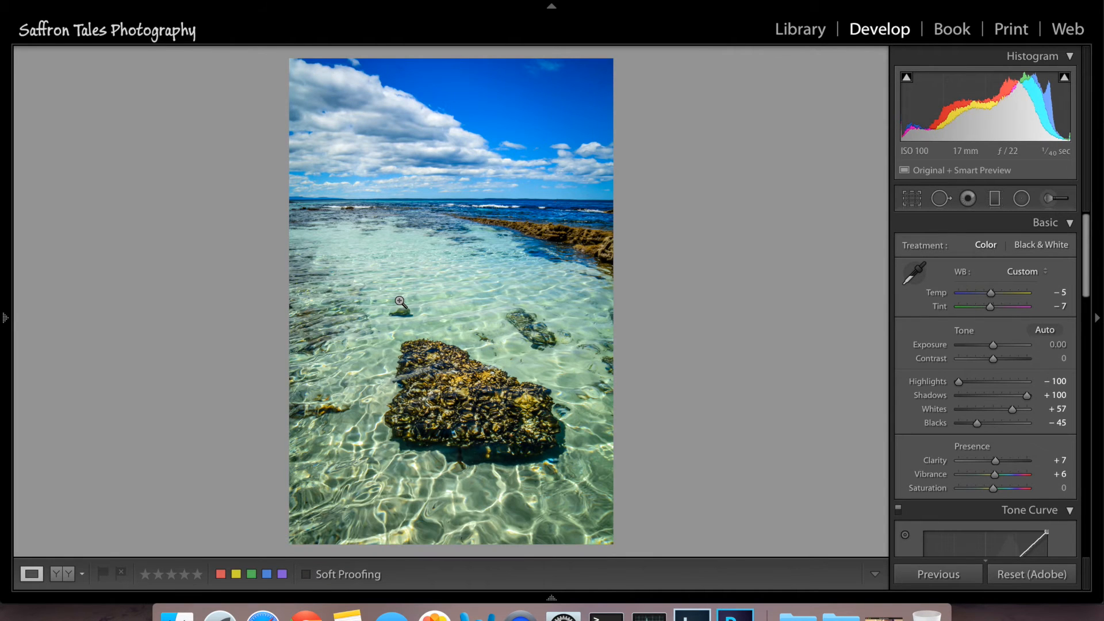
pyautogui.press('super+shift+c')
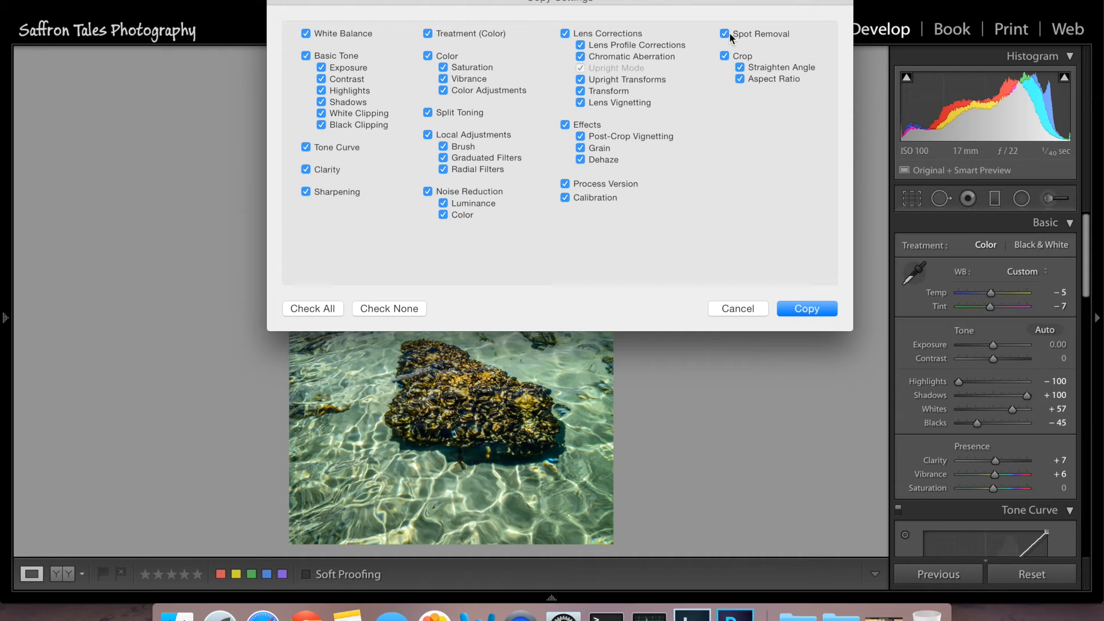
pyautogui.click(790, 307)
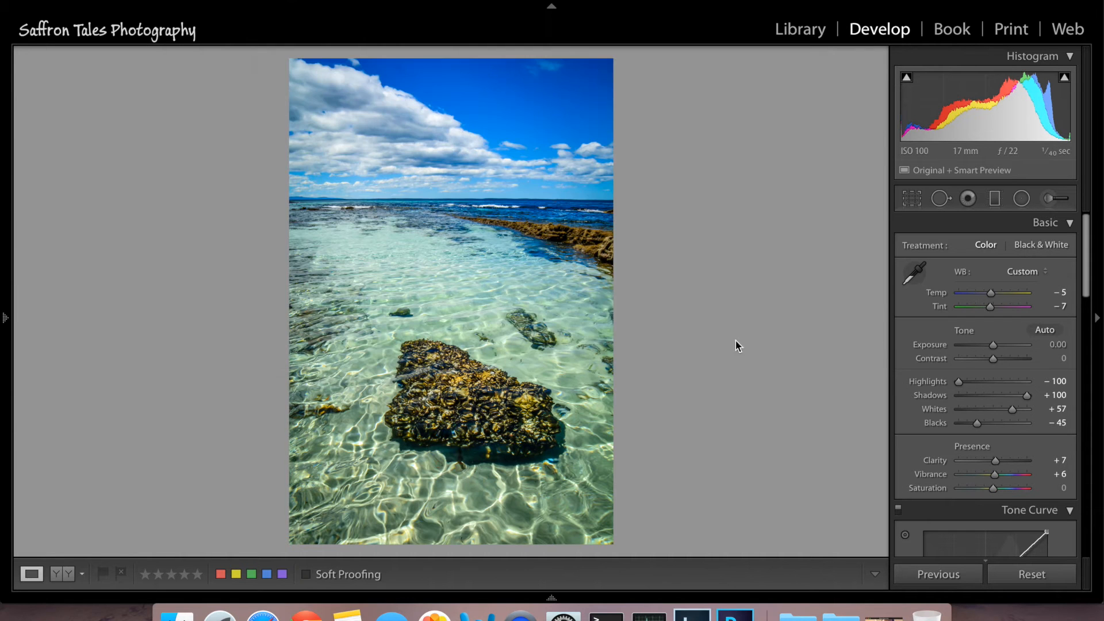
# - Try pasting the copied develop settings onto the sandbar photo NAS_0980-Before.jpg, and undo the paste
pyautogui.moveTo(98, 598)
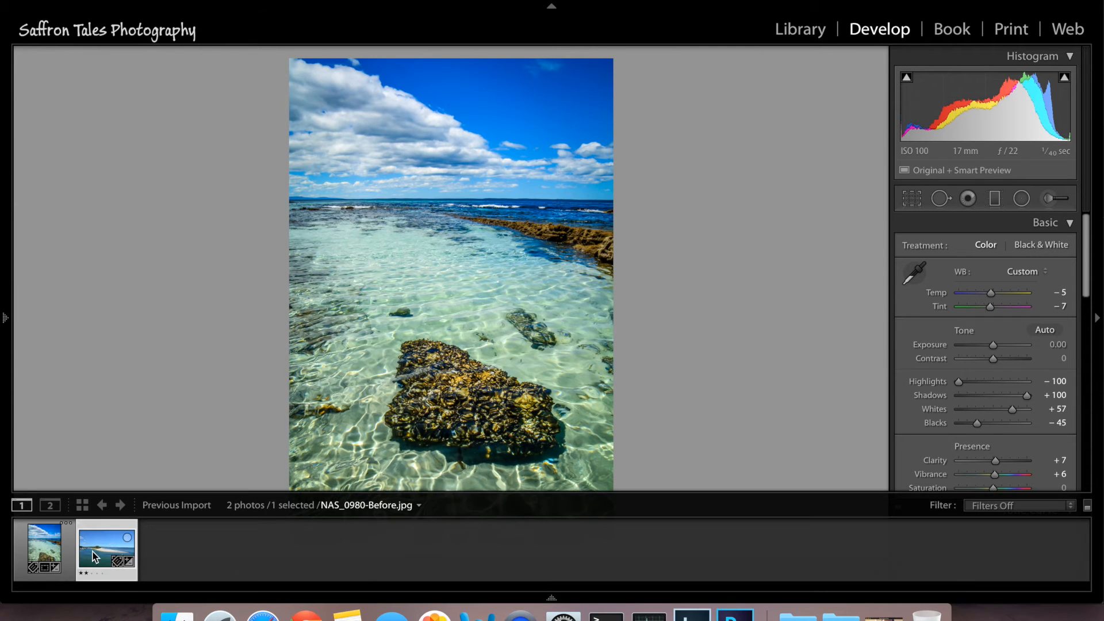
pyautogui.click(106, 550)
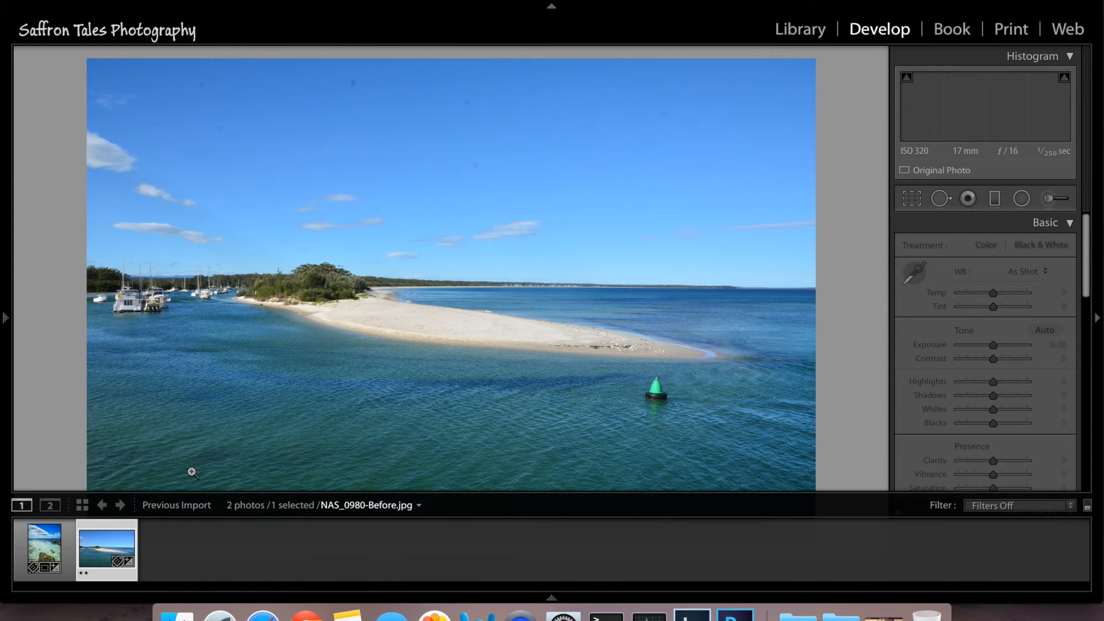
pyautogui.press('super+shift+v')
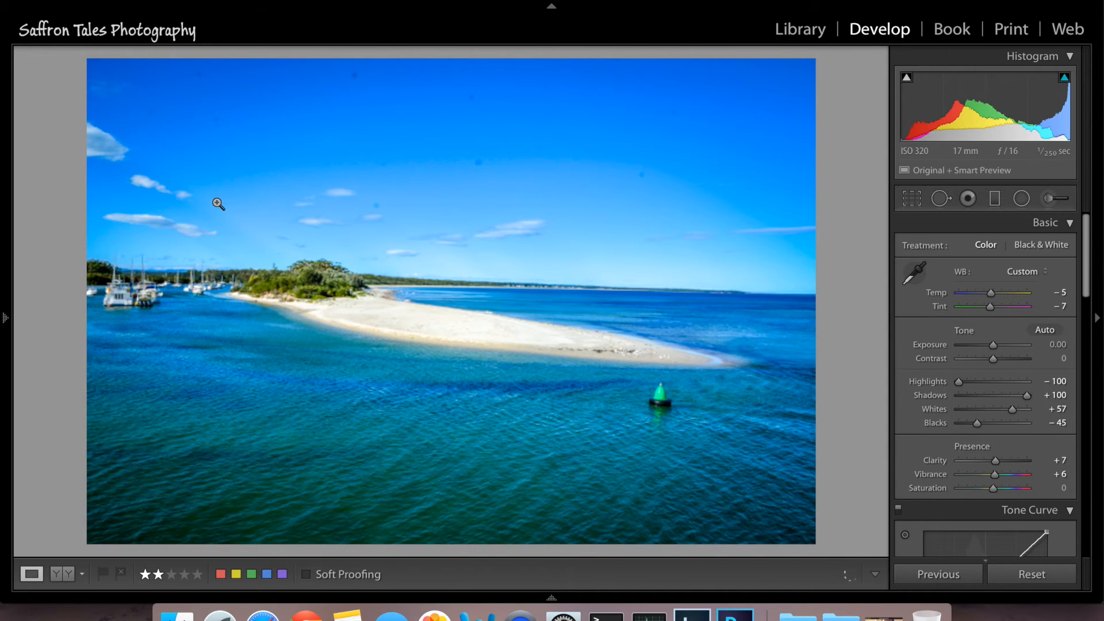
pyautogui.press('super+z')
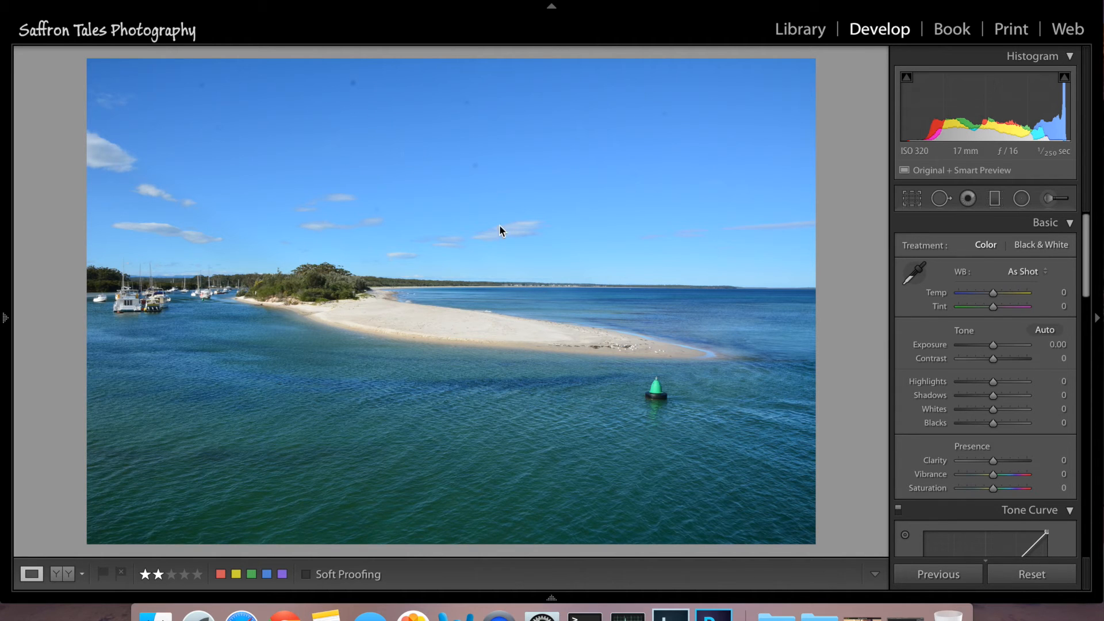
# - Open the sandbar photo in Adobe Photoshop CC 2015 for editing, using the Edit Original option
pyautogui.rightClick(535, 189)
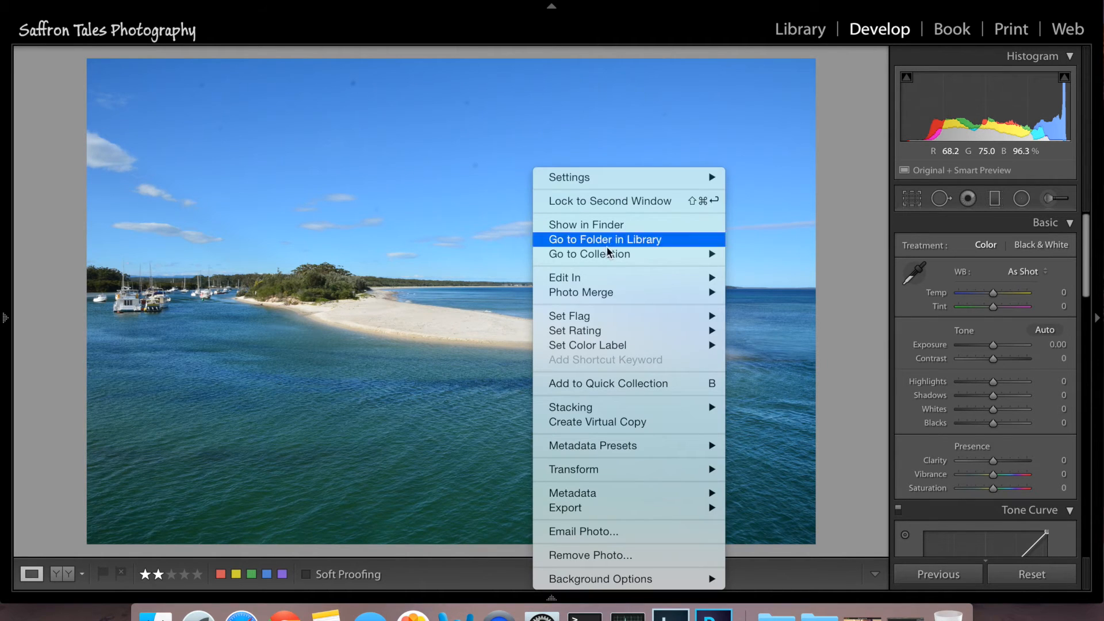
pyautogui.moveTo(642, 281)
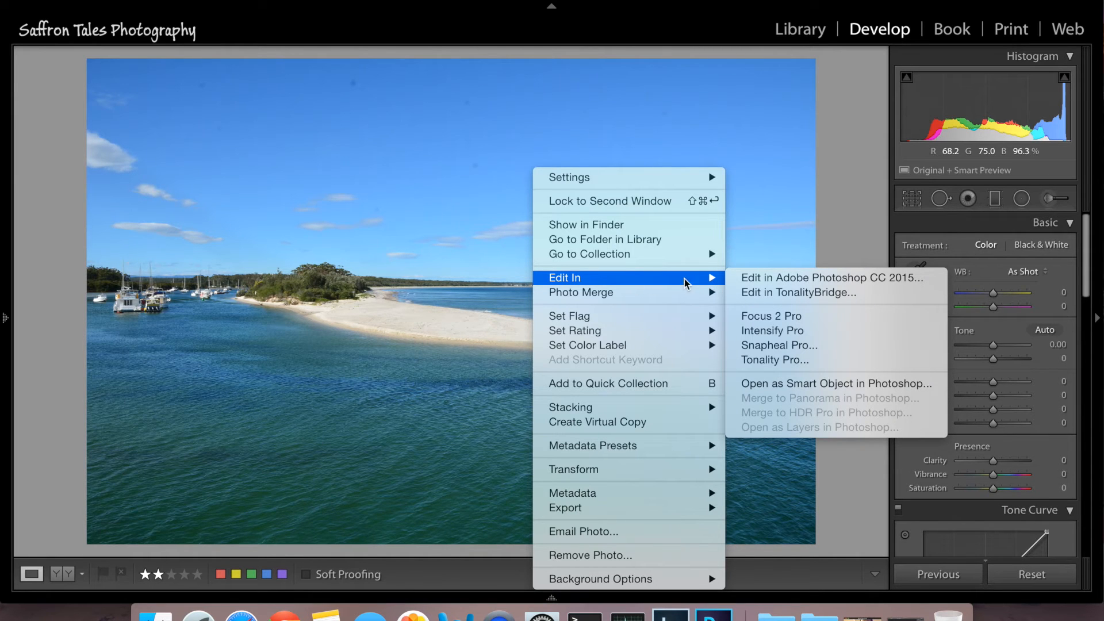
pyautogui.click(750, 279)
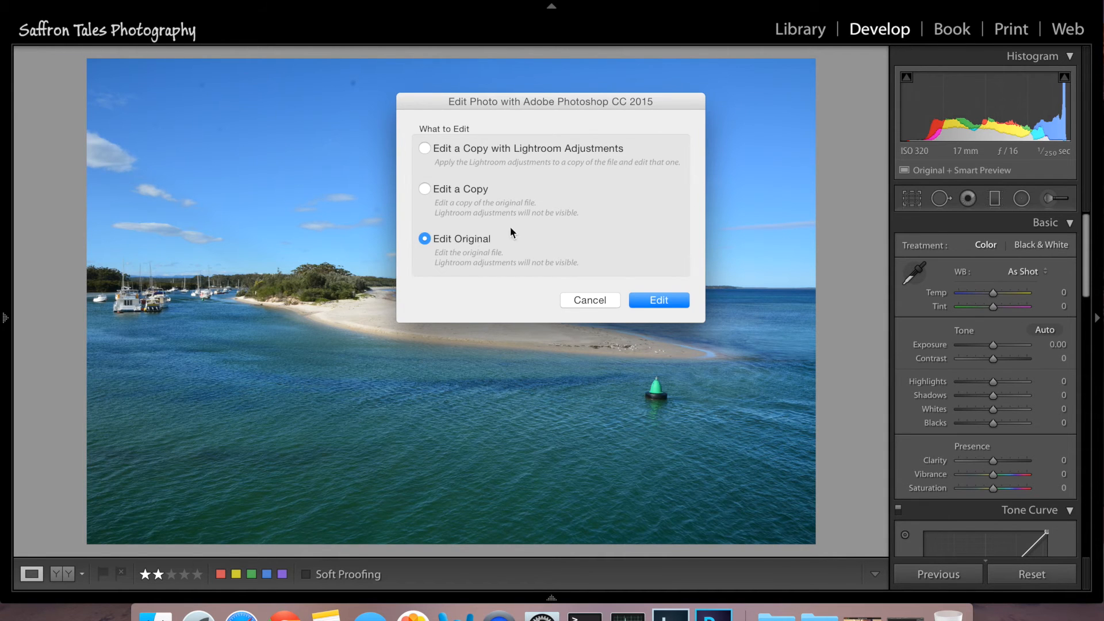
pyautogui.click(636, 302)
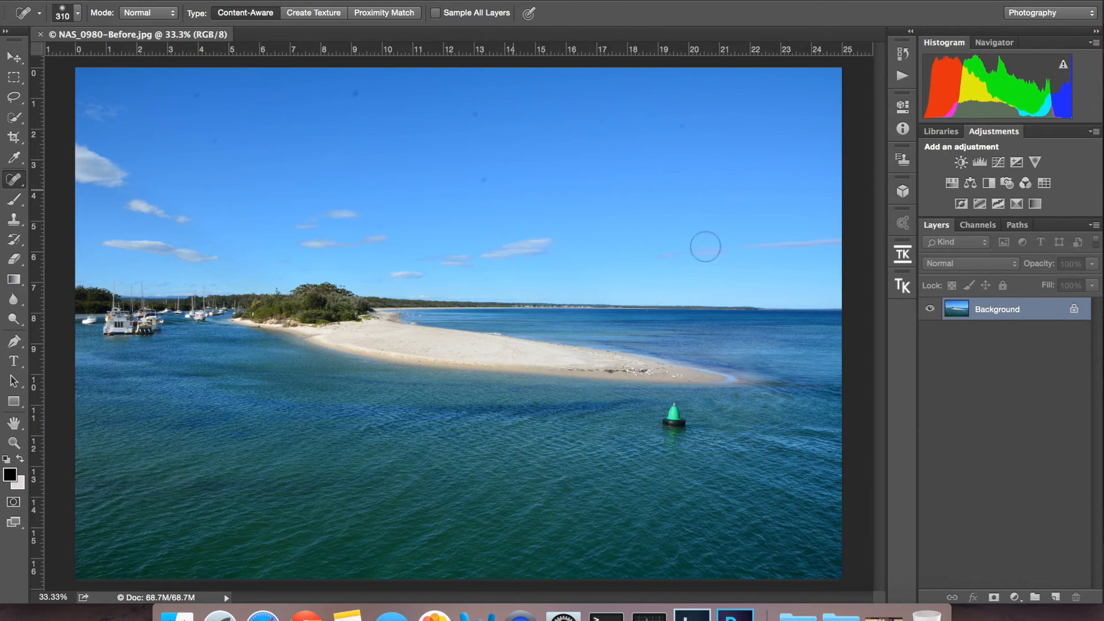
# - Convert the locked Background into a regular layer and remove the dust spot in the upper-left sky with the Spot Healing Brush
pyautogui.doubleClick(989, 310)
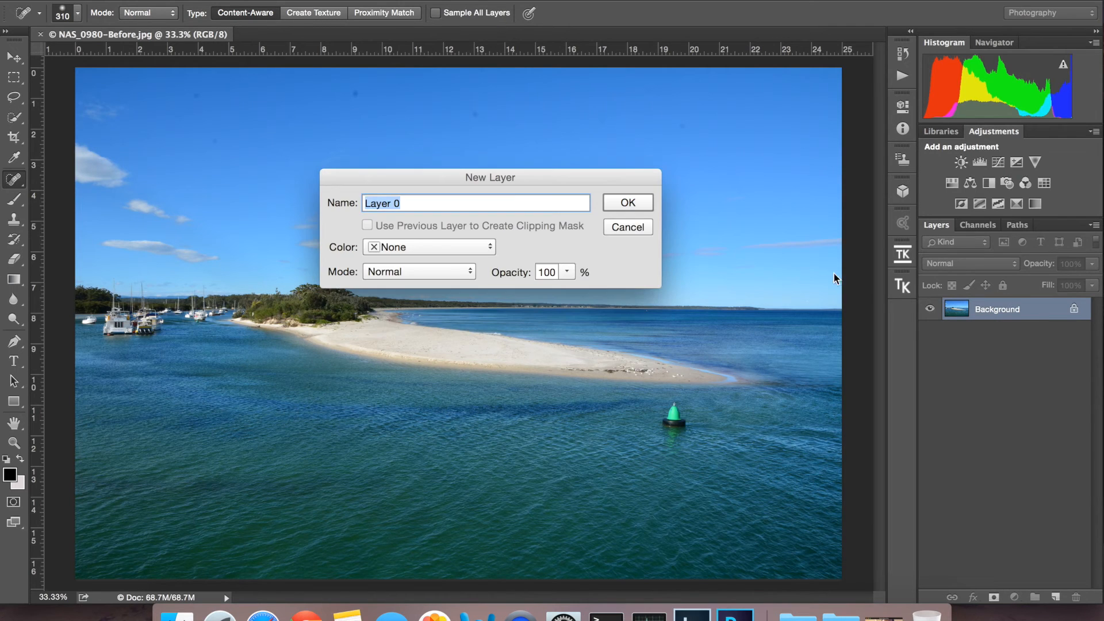
pyautogui.click(628, 203)
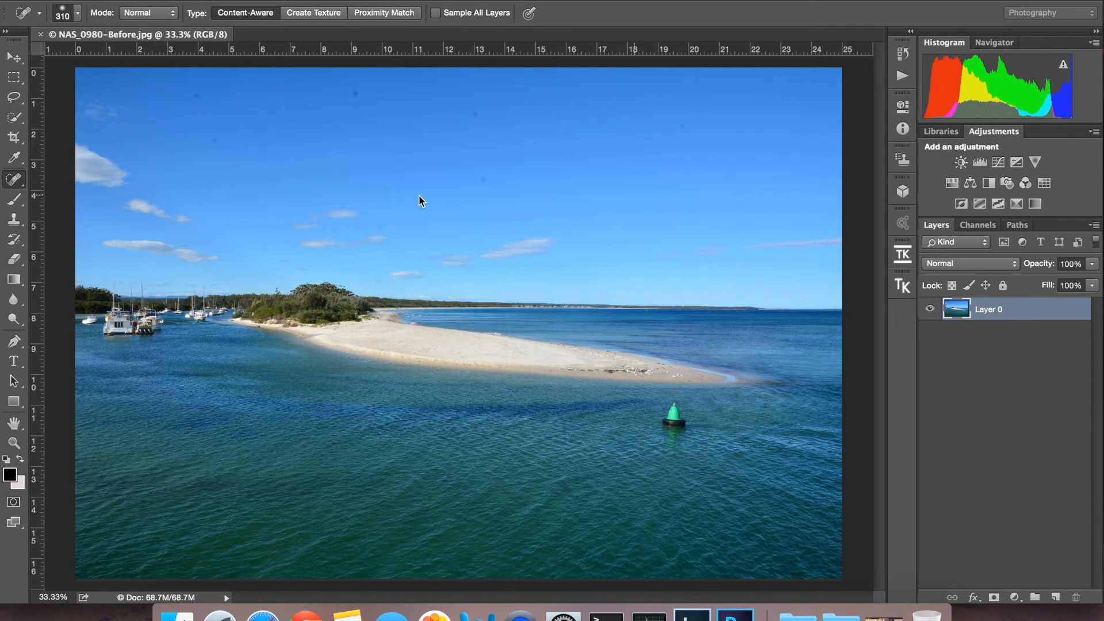
pyautogui.rightClick(15, 182)
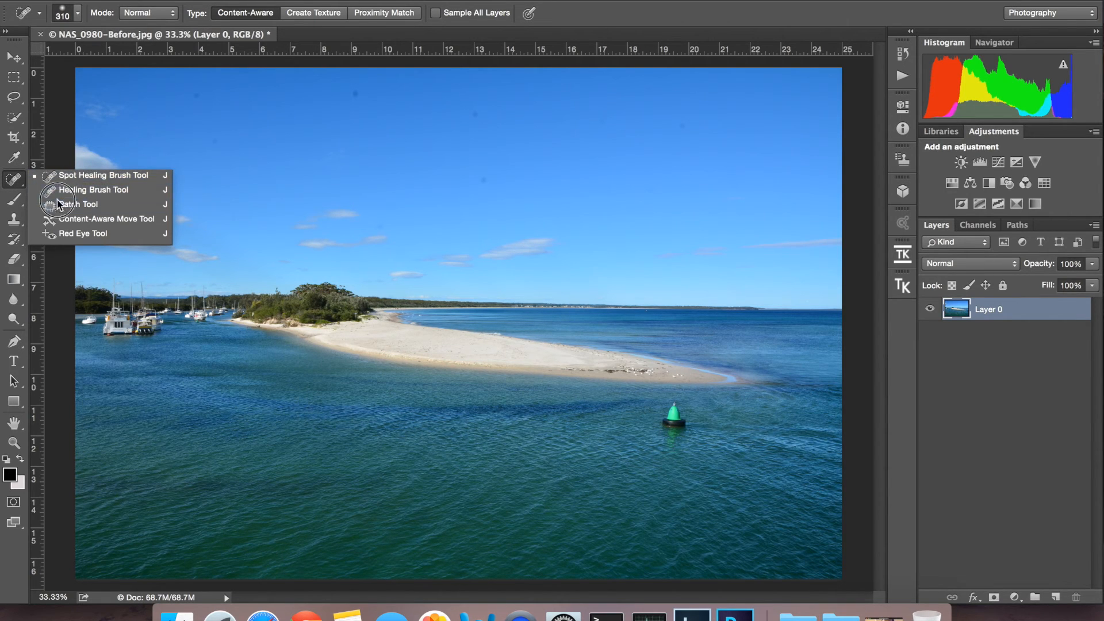
pyautogui.click(16, 183)
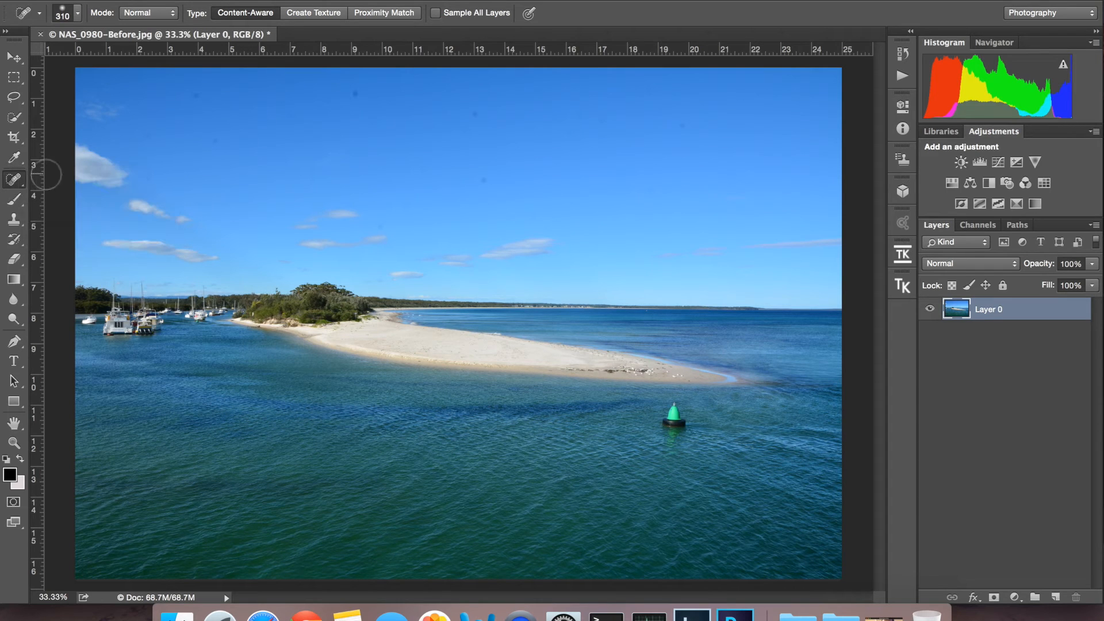
pyautogui.click(15, 183)
pyautogui.click(53, 174)
pyautogui.moveTo(192, 92); pyautogui.dragTo(199, 101)
# - Remove the three dust spots in the upper-middle sky with the Spot Healing Brush
pyautogui.click(14, 442)
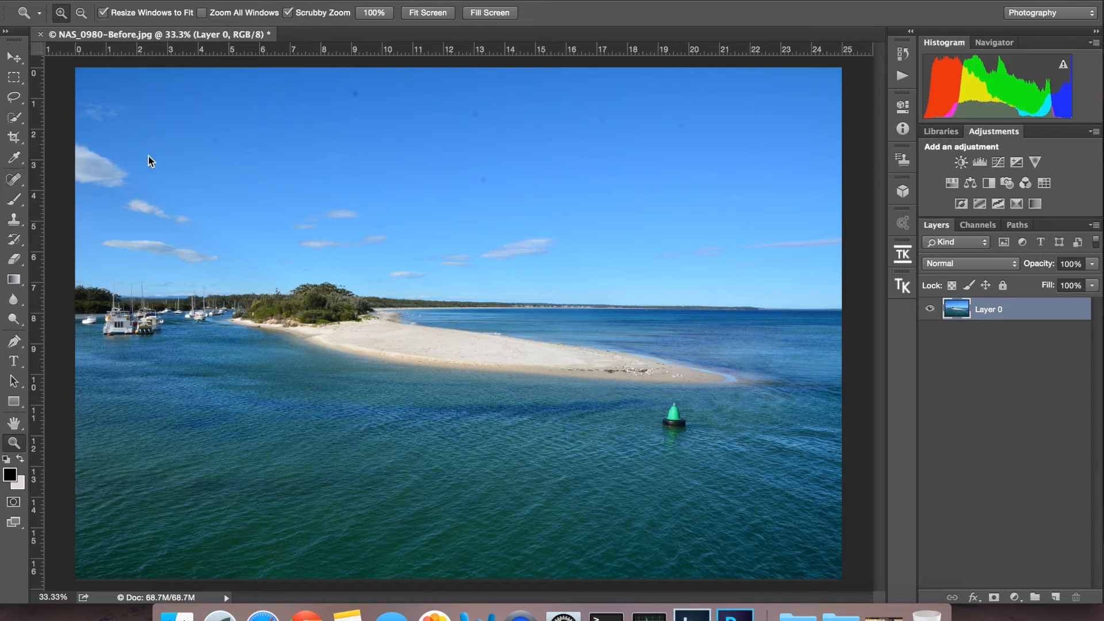
pyautogui.moveTo(366, 94); pyautogui.dragTo(385, 116)
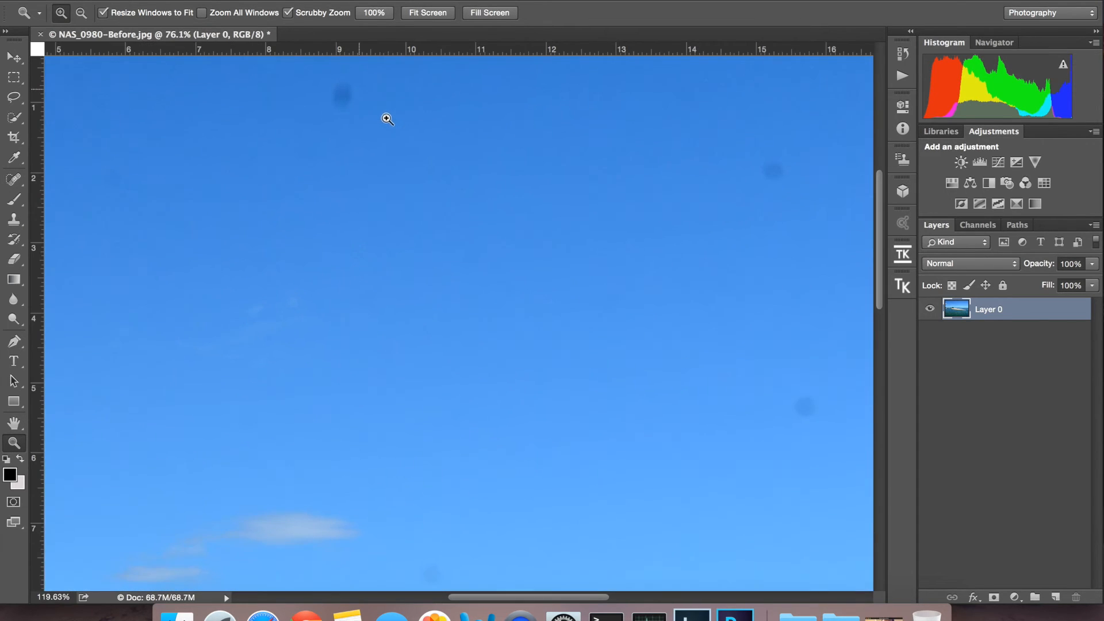
pyautogui.click(14, 180)
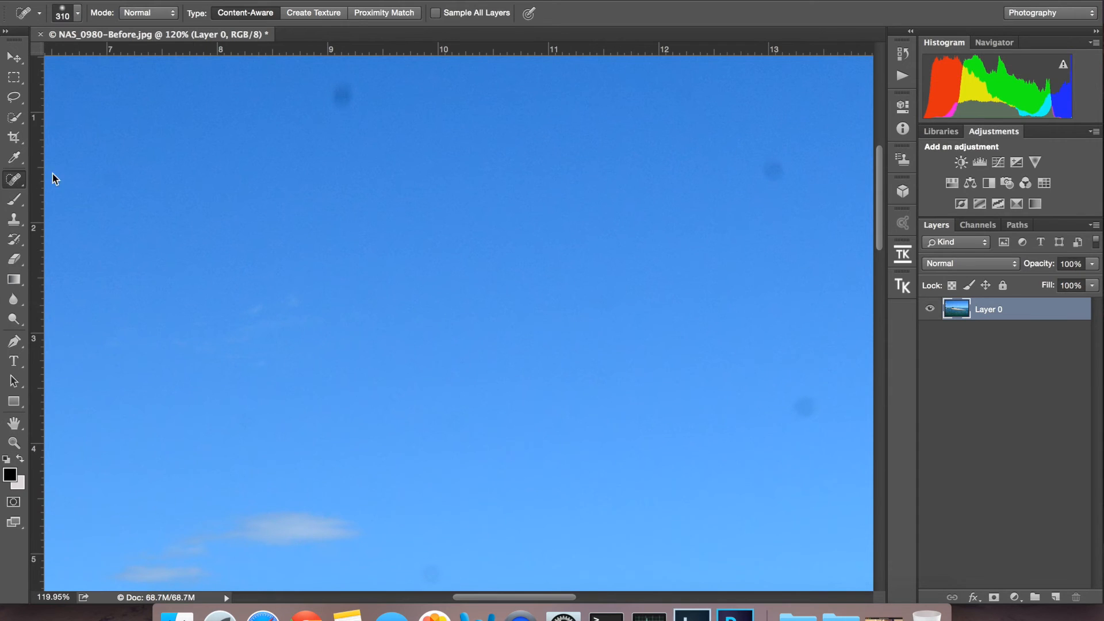
pyautogui.click(348, 93)
pyautogui.click(345, 111)
pyautogui.click(766, 173)
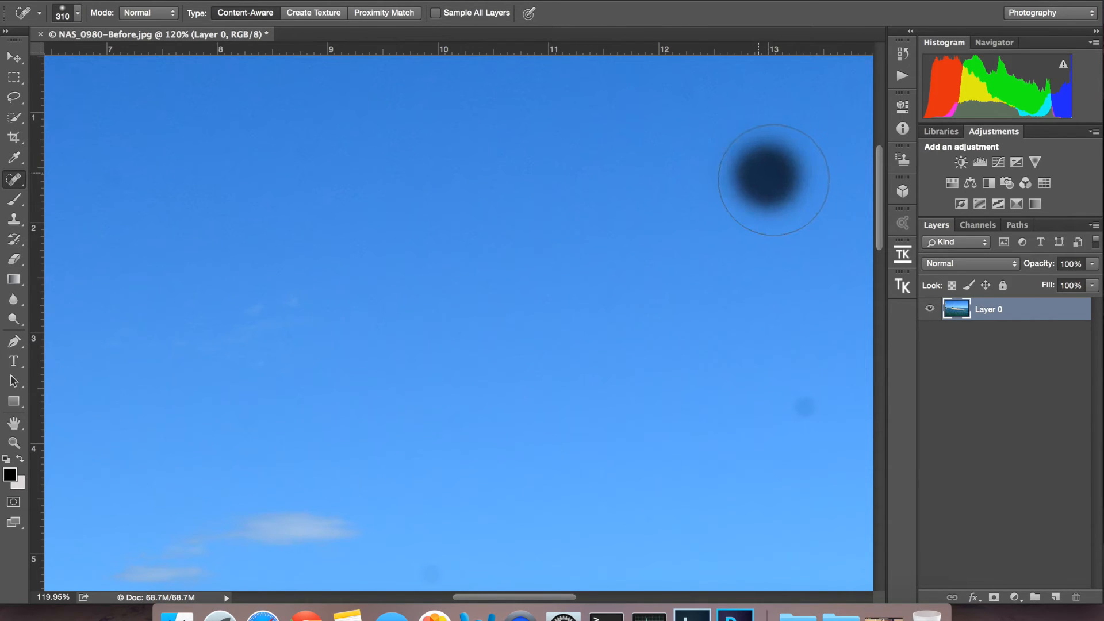
pyautogui.click(811, 410)
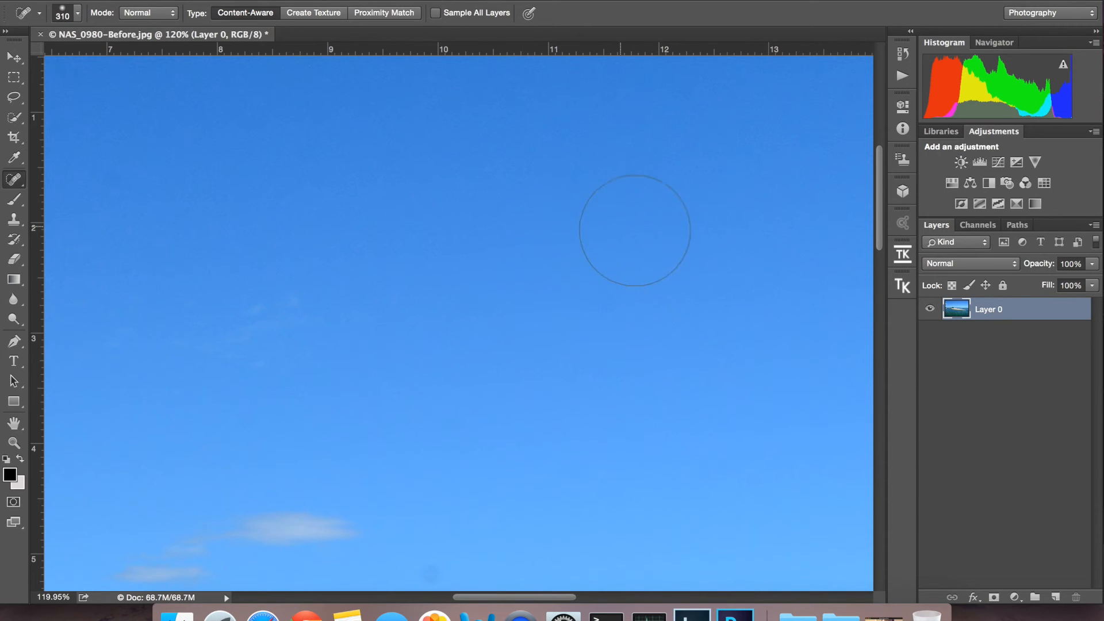
# - Switch to the Healing Brush Tool for retouching the dust spots in the right-hand part of the sky
pyautogui.press('space')
pyautogui.moveTo(640, 265); pyautogui.dragTo(335, 254)
pyautogui.moveTo(475, 337); pyautogui.dragTo(191, 244)
pyautogui.moveTo(387, 289); pyautogui.dragTo(368, 286)
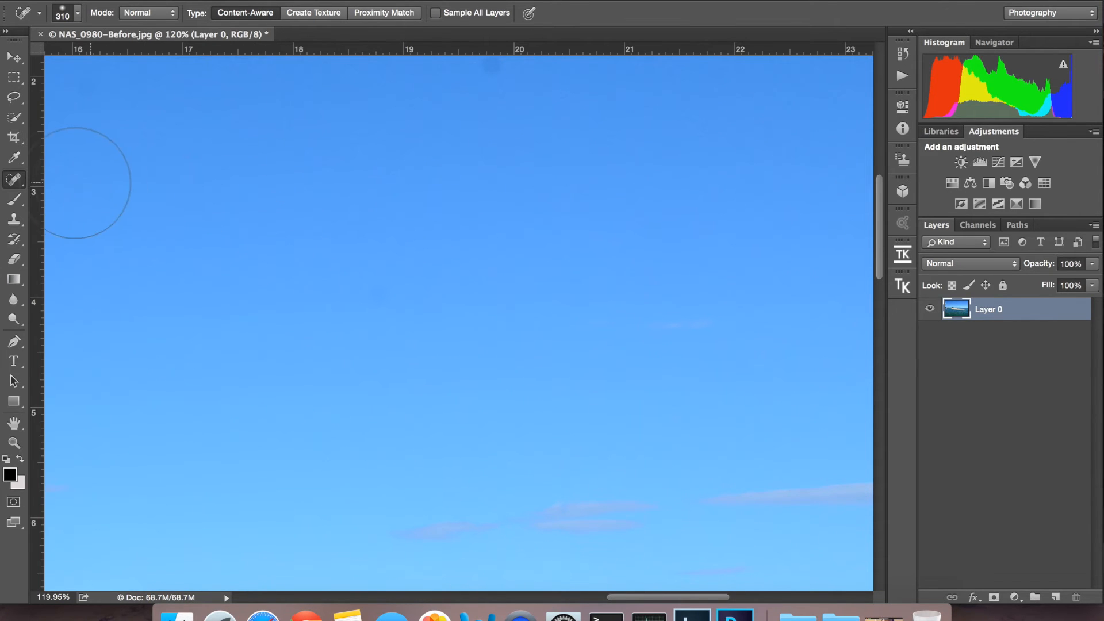
pyautogui.click(16, 180)
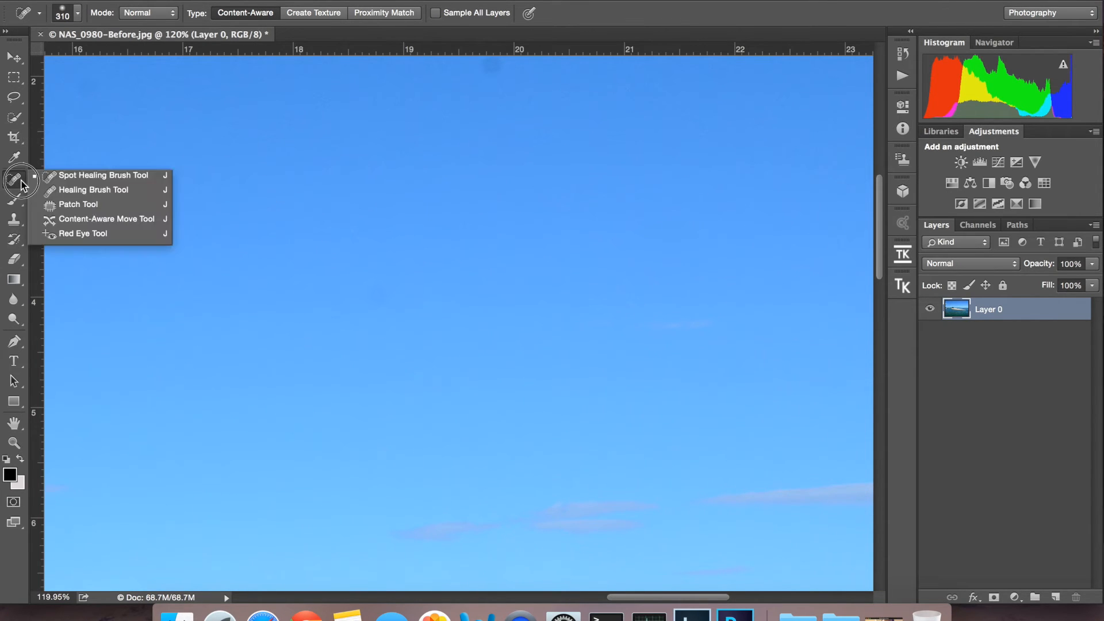
pyautogui.click(71, 190)
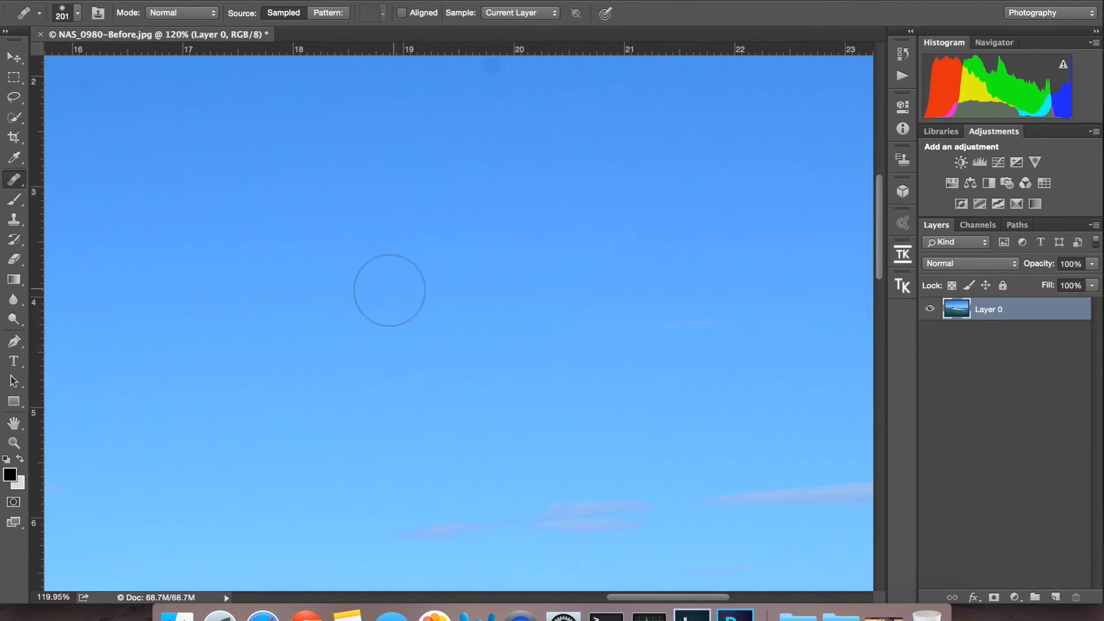
pyautogui.click(382, 291)
pyautogui.click(678, 208)
pyautogui.click(20, 182)
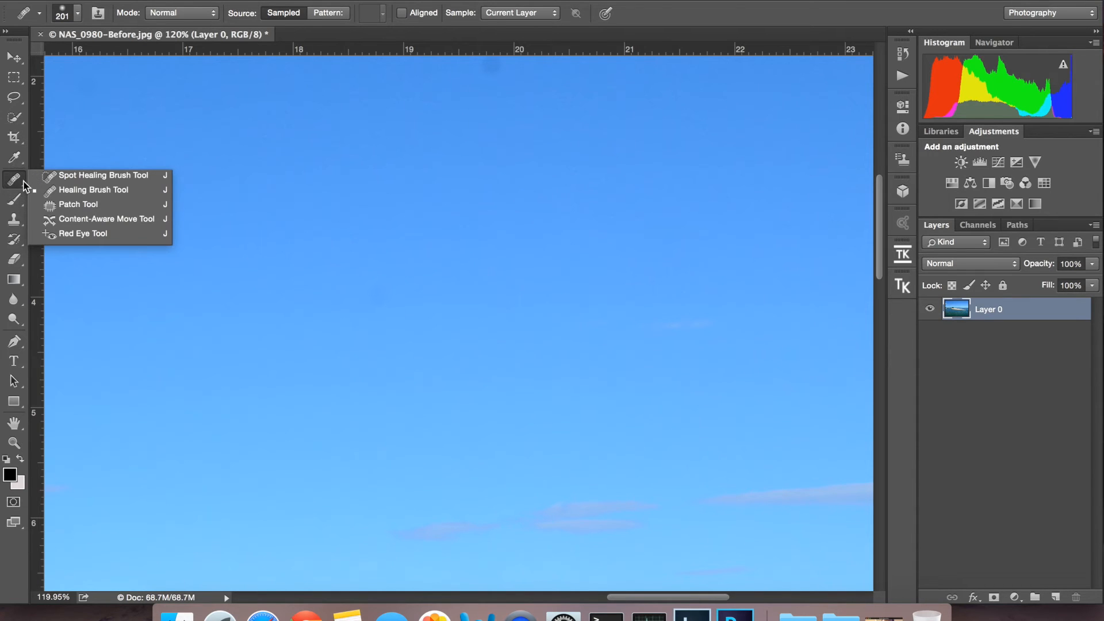
pyautogui.click(19, 182)
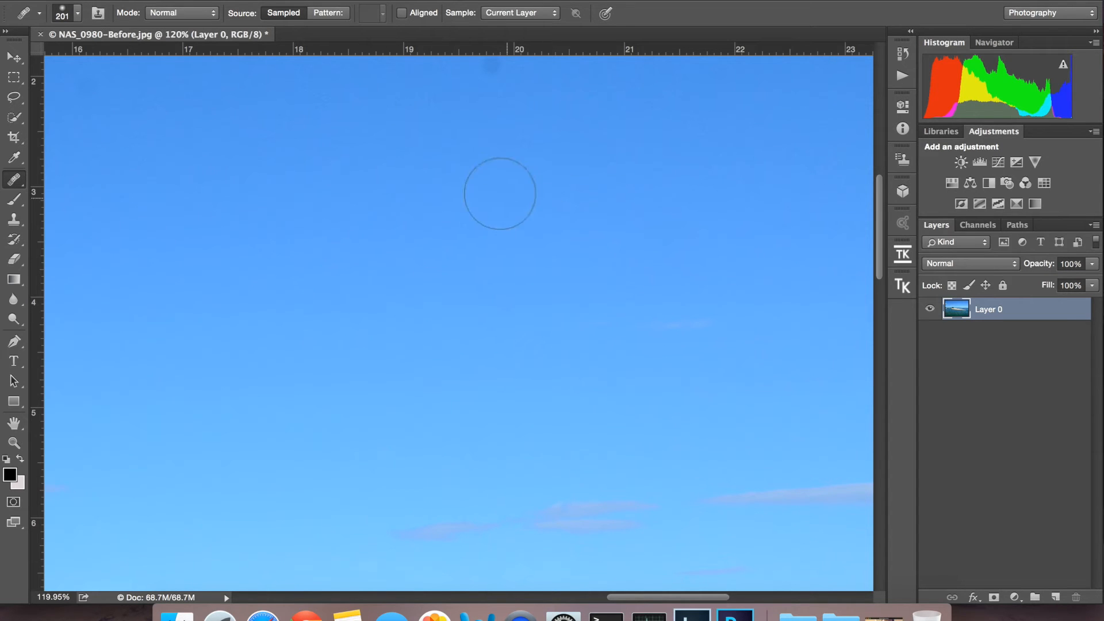
# - Sample clean sky and heal the two darker dust spots in the upper-right sky with the Healing Brush
pyautogui.scroll(3, 505, 266)
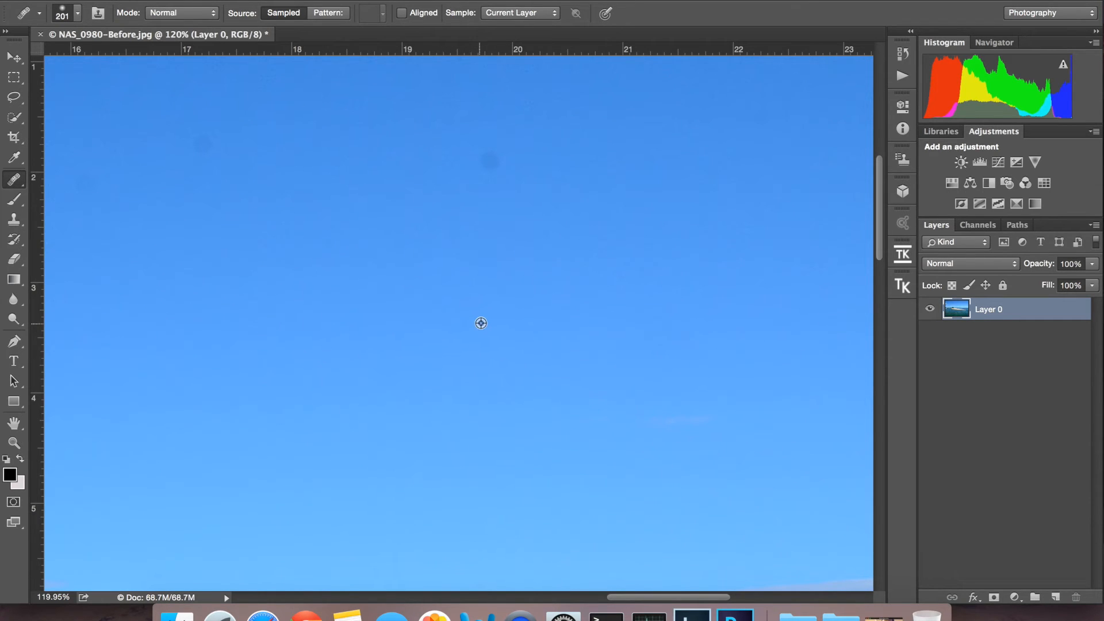
pyautogui.keyDown('alt'); pyautogui.click(401, 257); pyautogui.keyUp('alt')
pyautogui.click(490, 164)
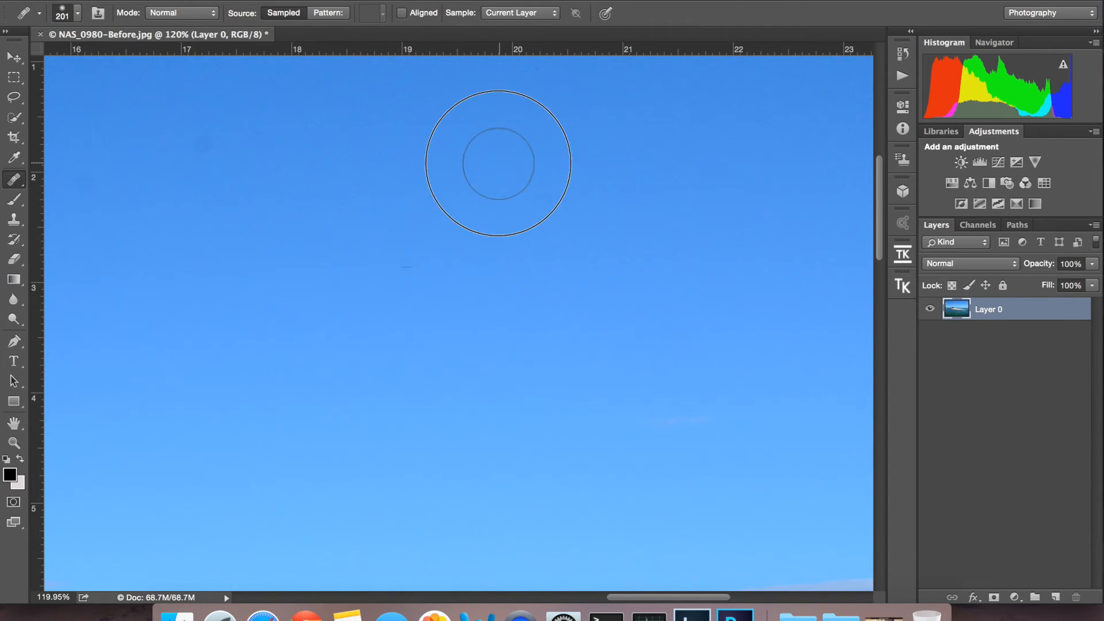
pyautogui.press('space')
pyautogui.moveTo(305, 246); pyautogui.dragTo(310, 250)
pyautogui.moveTo(235, 153)
pyautogui.mouseDown()
pyautogui.moveTo(207, 148)
pyautogui.moveTo(215, 155)
pyautogui.mouseUp()
pyautogui.press('space')
pyautogui.moveTo(224, 216); pyautogui.dragTo(323, 231)
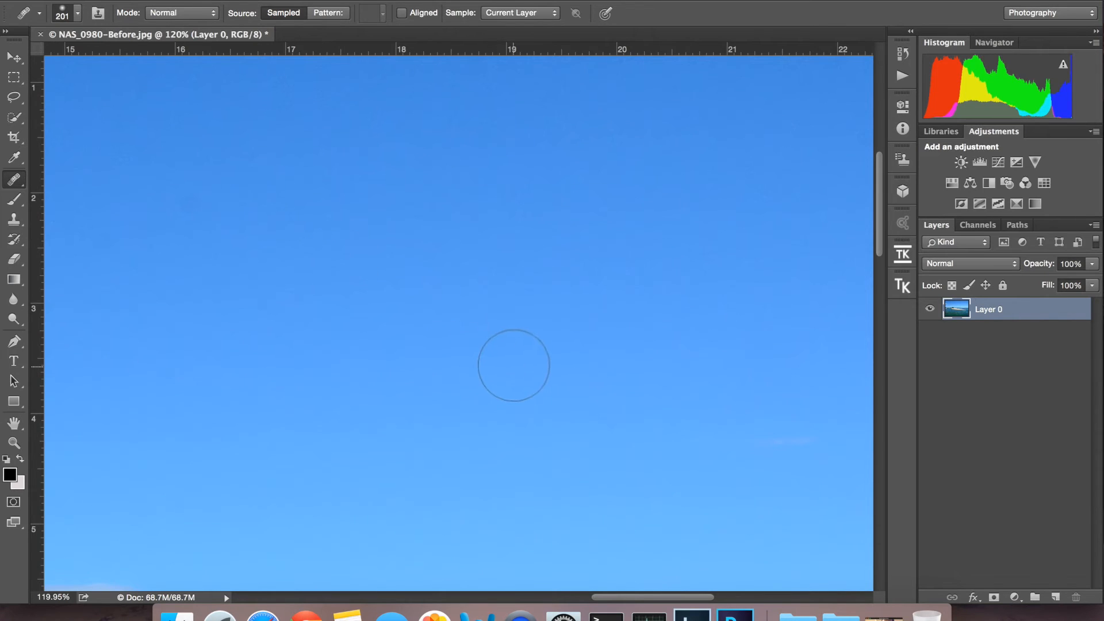
# - Patch the remaining faint spot in the right-hand sky with clean sky beside it, using the Patch Tool in Content-Aware mode
pyautogui.click(8, 177)
pyautogui.click(95, 205)
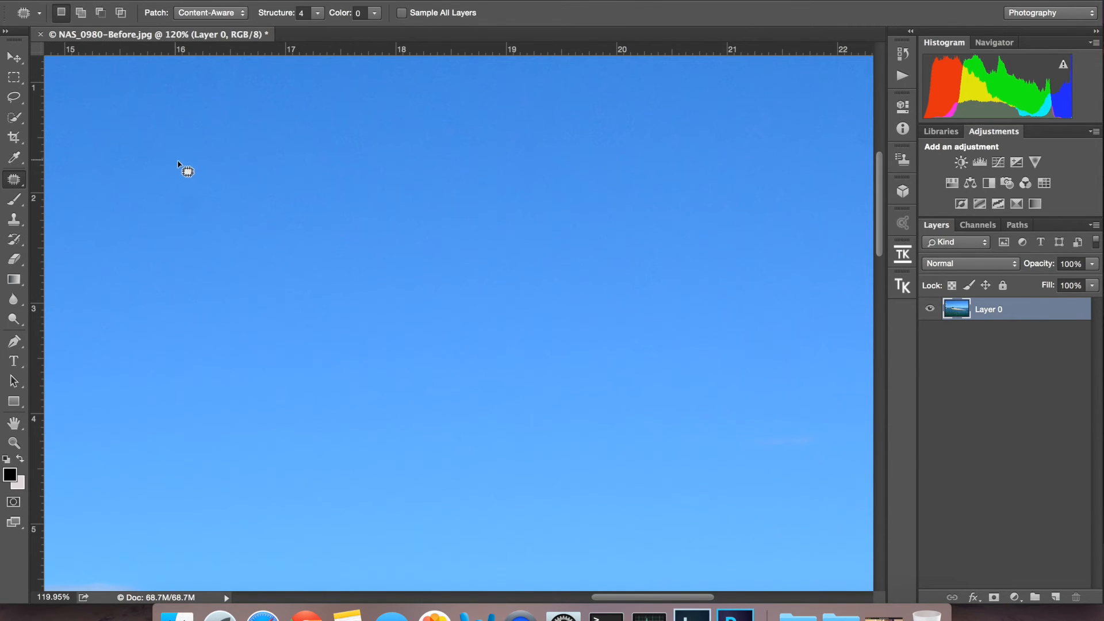
pyautogui.moveTo(353, 299); pyautogui.dragTo(411, 315)
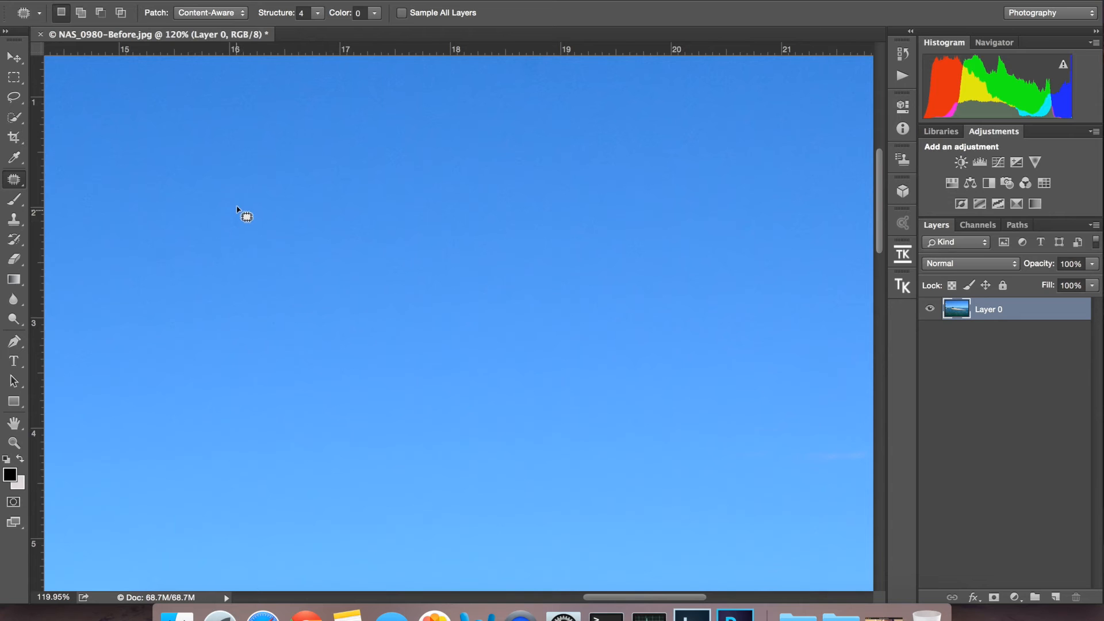
pyautogui.moveTo(248, 216)
pyautogui.mouseDown()
pyautogui.moveTo(226, 202)
pyautogui.moveTo(224, 226)
pyautogui.moveTo(257, 247)
pyautogui.moveTo(249, 200)
pyautogui.mouseUp()
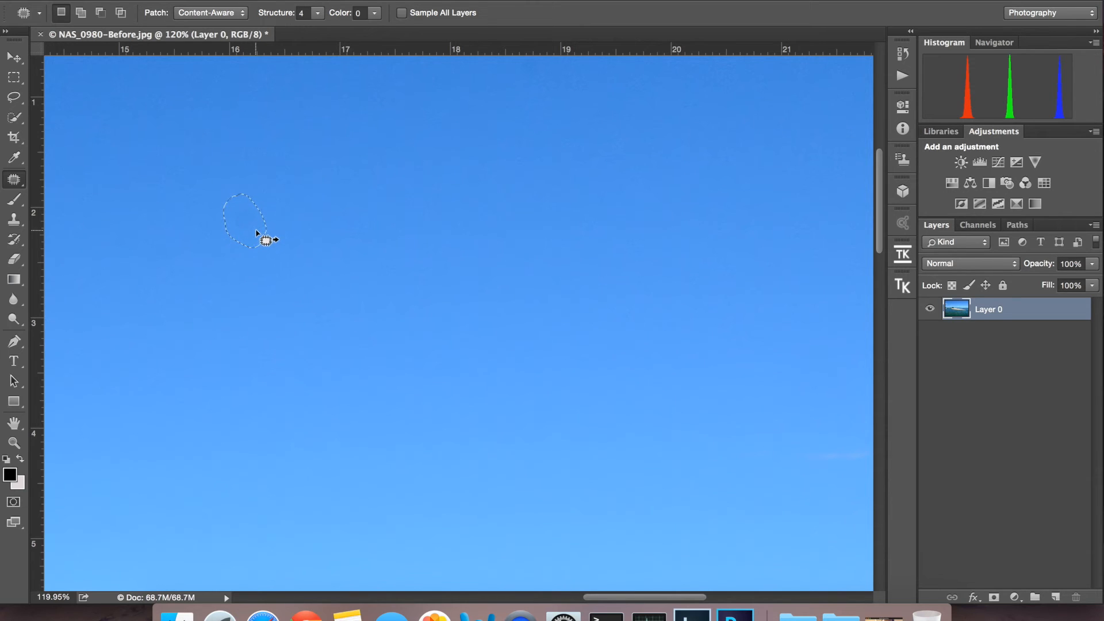
pyautogui.moveTo(258, 236); pyautogui.dragTo(331, 233)
# - Patch the faint dust spot just above the small clouds in the middle sky with nearby clean sky, and clear the selection
pyautogui.press('z')
pyautogui.moveTo(396, 268); pyautogui.dragTo(362, 263)
pyautogui.moveTo(268, 306); pyautogui.dragTo(236, 308)
pyautogui.moveTo(151, 358); pyautogui.dragTo(332, 249)
pyautogui.moveTo(269, 273)
pyautogui.mouseDown()
pyautogui.moveTo(389, 275)
pyautogui.moveTo(285, 282)
pyautogui.mouseUp()
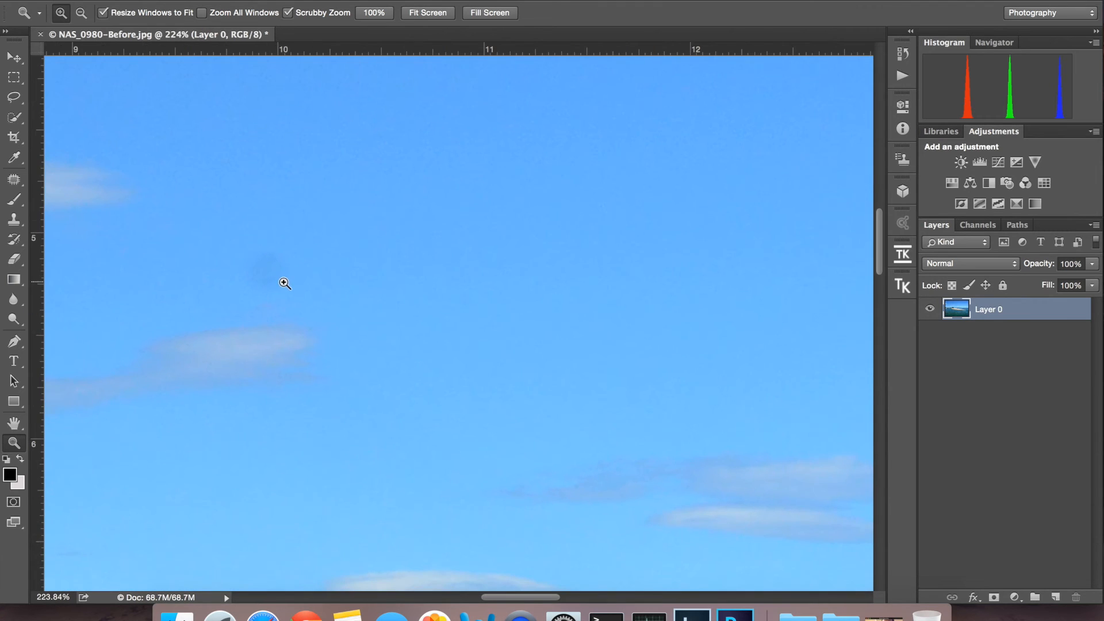
pyautogui.click(18, 182)
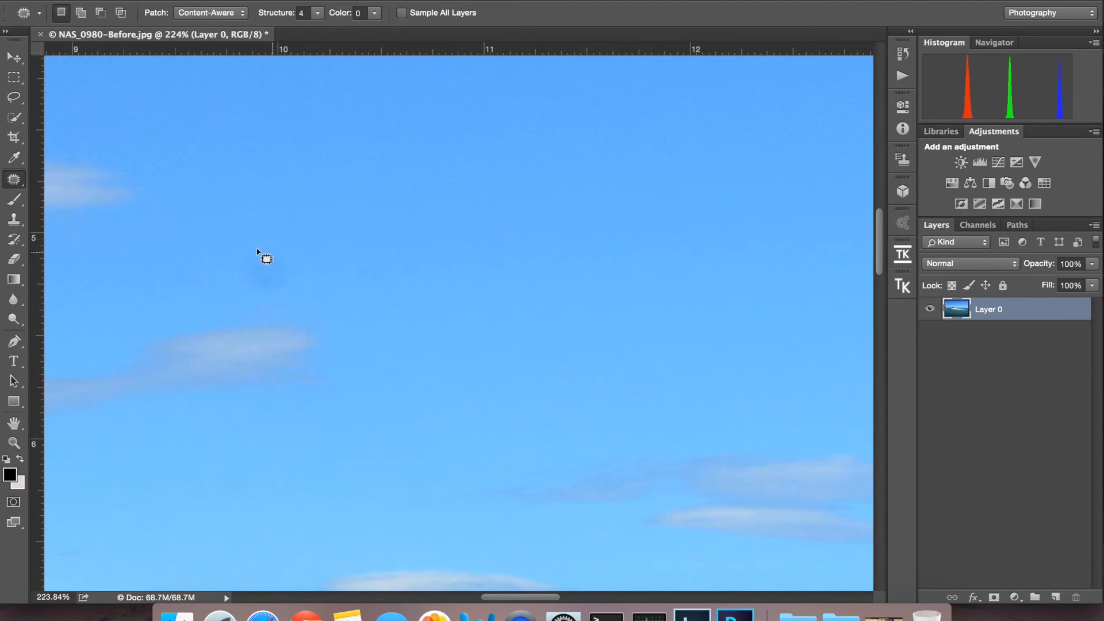
pyautogui.moveTo(247, 244)
pyautogui.mouseDown()
pyautogui.moveTo(242, 276)
pyautogui.moveTo(273, 295)
pyautogui.moveTo(303, 264)
pyautogui.moveTo(269, 239)
pyautogui.moveTo(406, 231)
pyautogui.mouseUp()
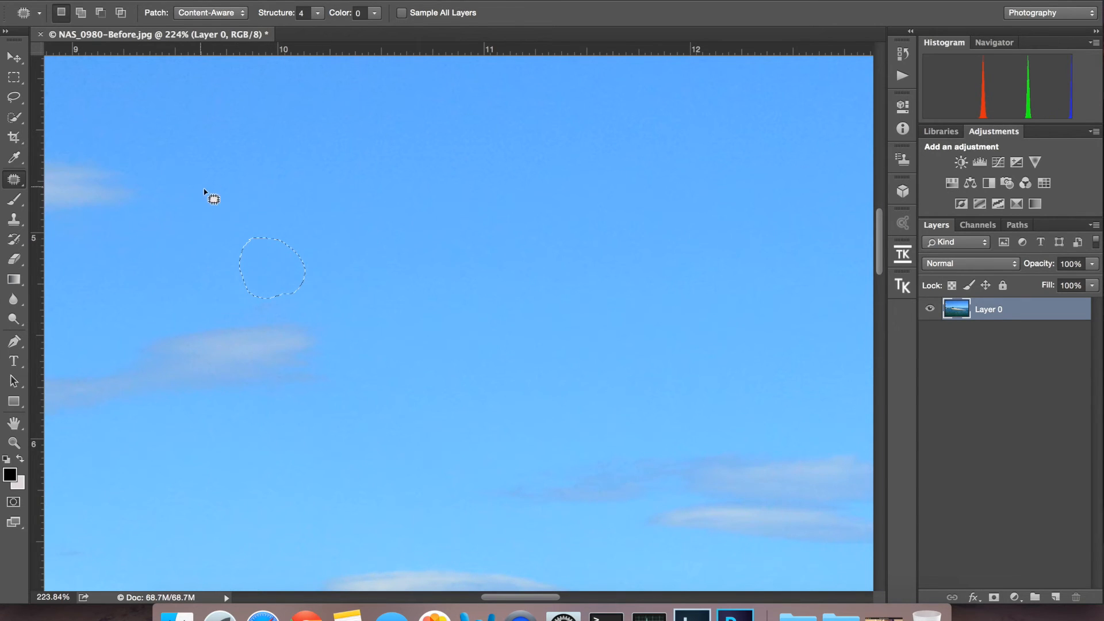
pyautogui.press('super+d')
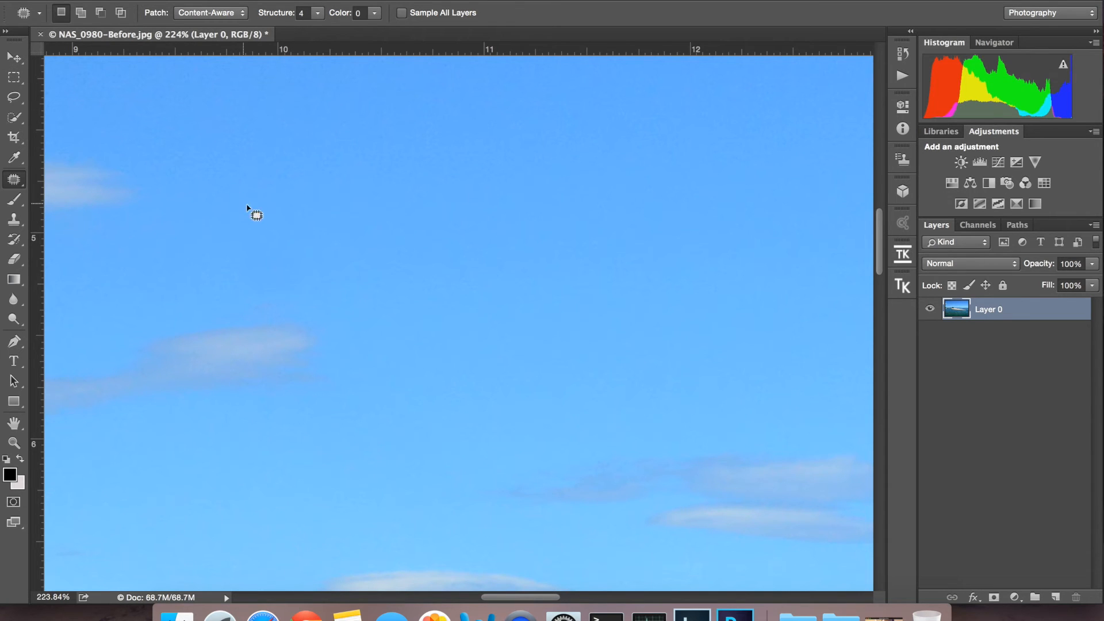
# - Try to cover the dust spot in the upper-left sky with the Clone Stamp Tool
pyautogui.press('z')
pyautogui.moveTo(282, 229); pyautogui.dragTo(210, 239)
pyautogui.moveTo(319, 225); pyautogui.dragTo(303, 203)
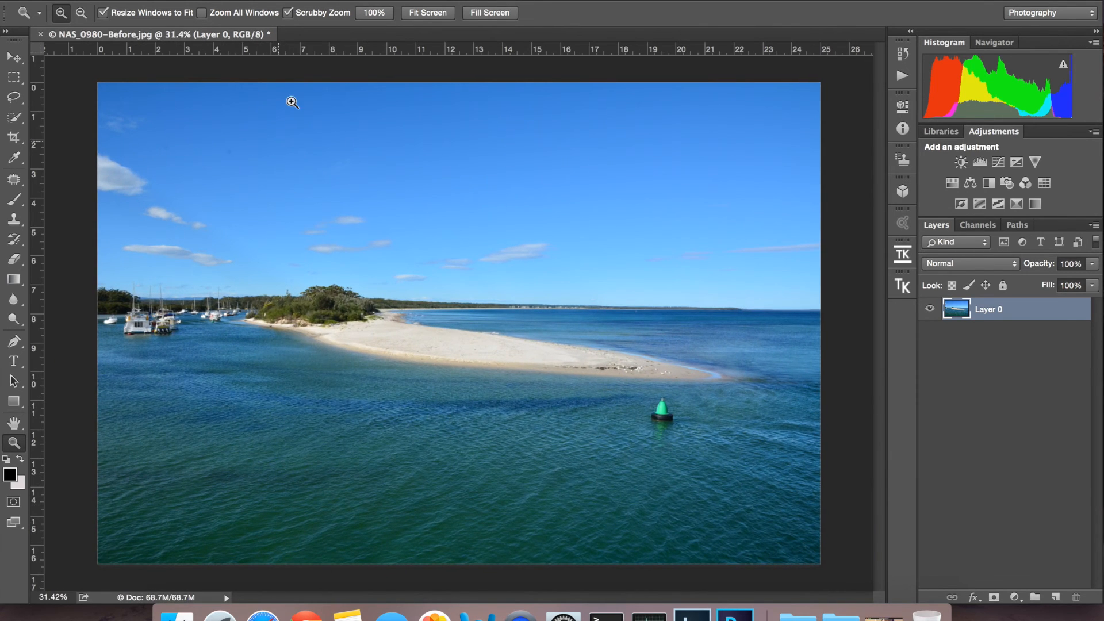
pyautogui.moveTo(231, 128); pyautogui.dragTo(229, 179)
pyautogui.moveTo(200, 193); pyautogui.dragTo(308, 274)
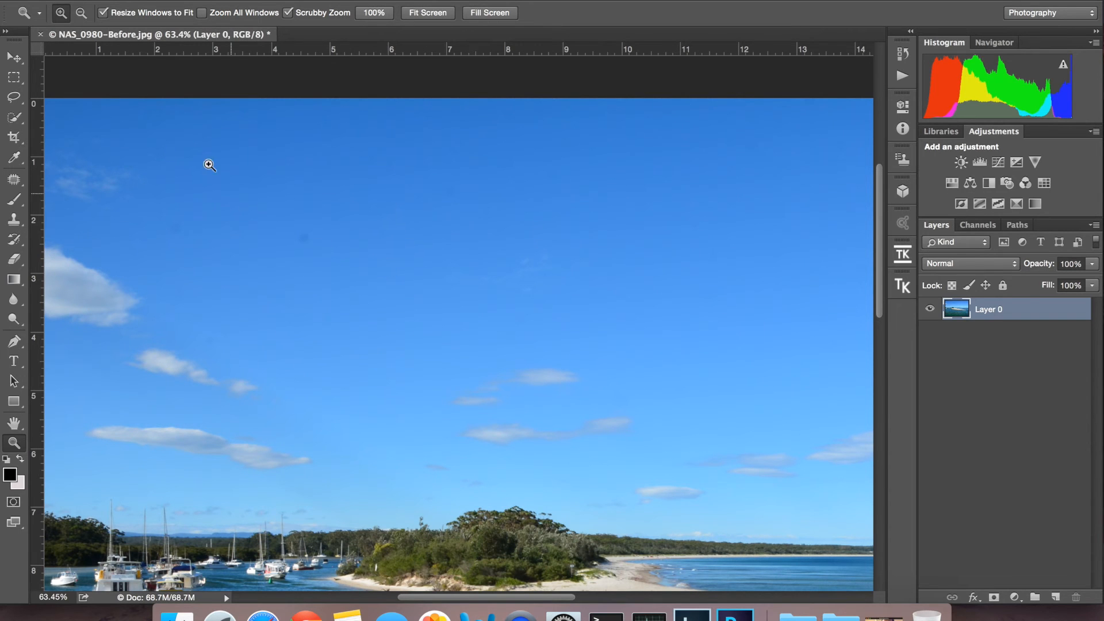
pyautogui.click(20, 223)
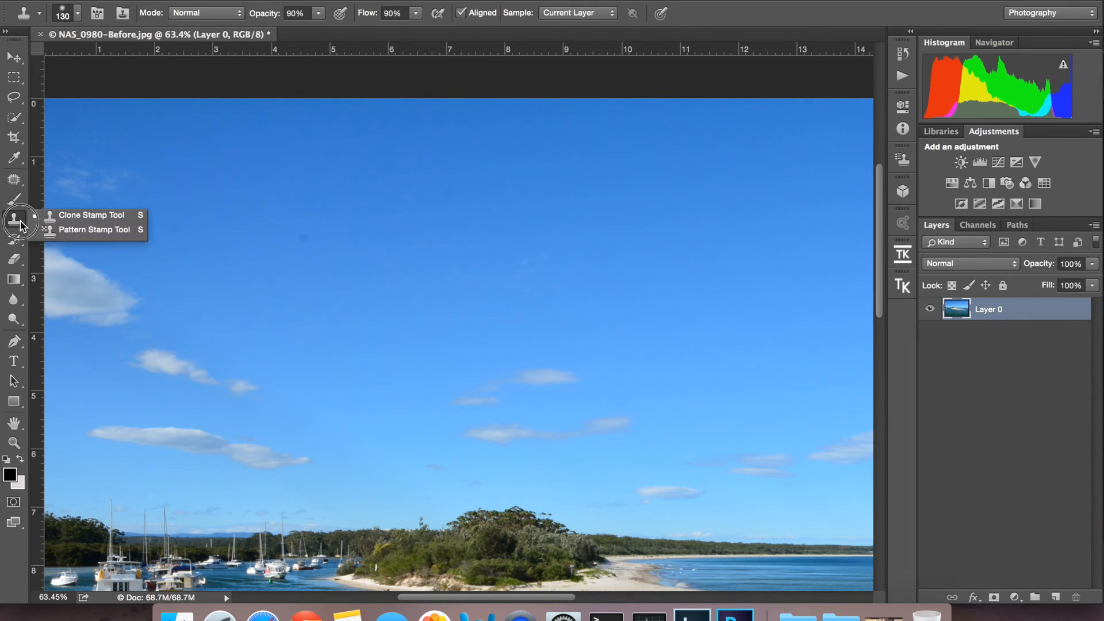
pyautogui.moveTo(20, 223); pyautogui.dragTo(48, 217)
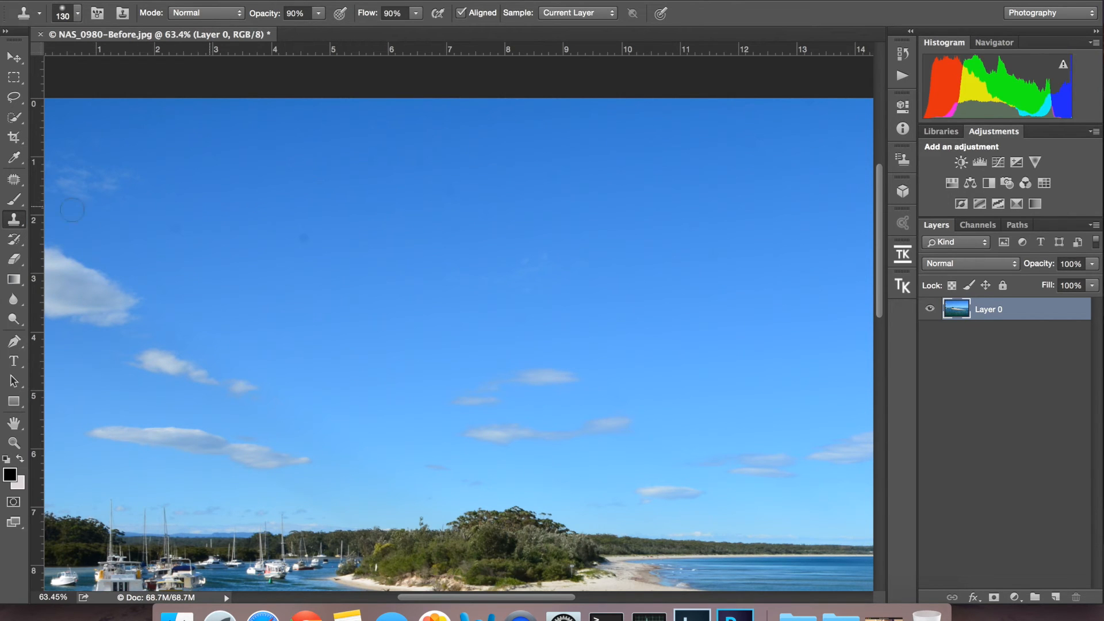
pyautogui.moveTo(17, 181)
pyautogui.mouseDown()
pyautogui.moveTo(61, 189)
pyautogui.moveTo(68, 179)
pyautogui.moveTo(68, 190)
pyautogui.mouseUp()
pyautogui.click(15, 223)
pyautogui.click(310, 240)
pyautogui.click(307, 238)
# - Heal the dust spot in the upper-left sky with the Healing Brush Tool
pyautogui.click(14, 179)
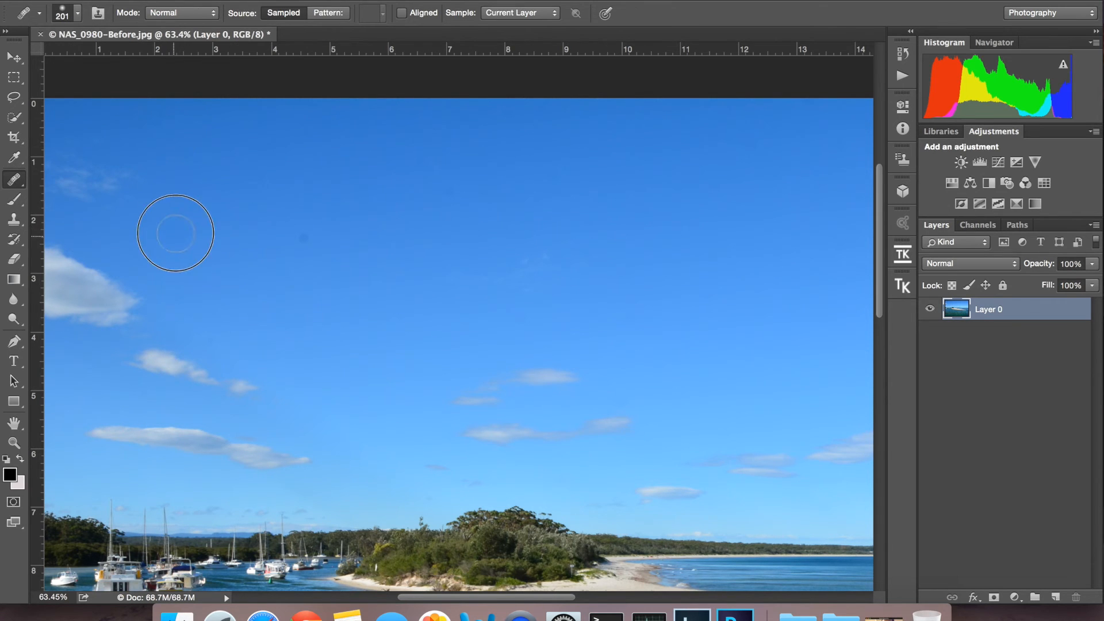
pyautogui.click(300, 247)
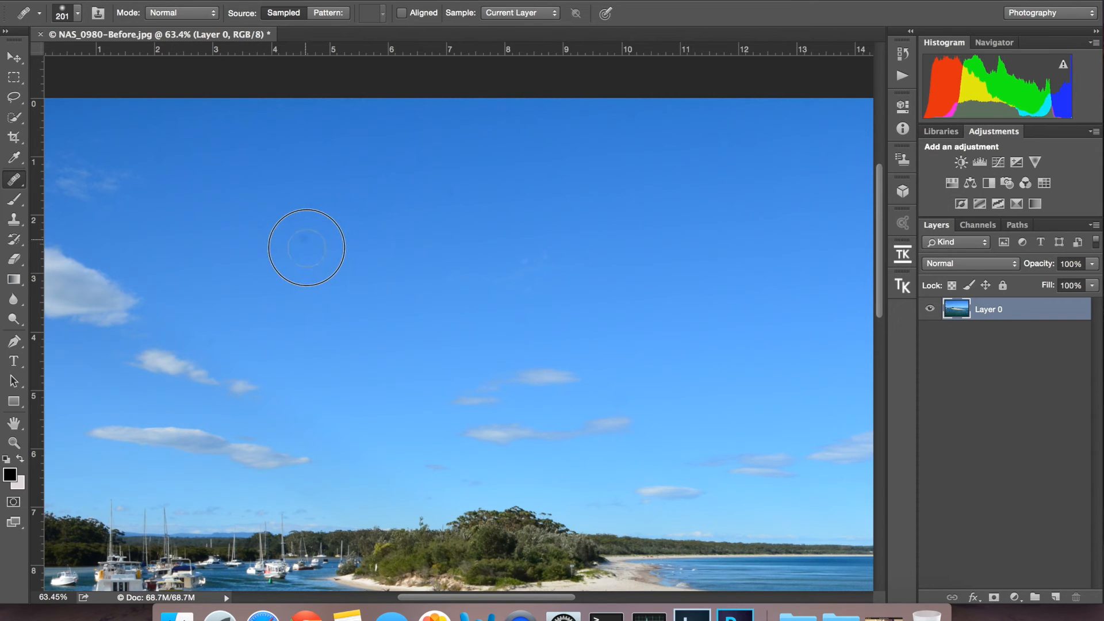
pyautogui.click(364, 321)
# - Examine the sky and horizon across the whole sandbar photo for remaining dust spots
pyautogui.moveTo(86, 216); pyautogui.dragTo(439, 316)
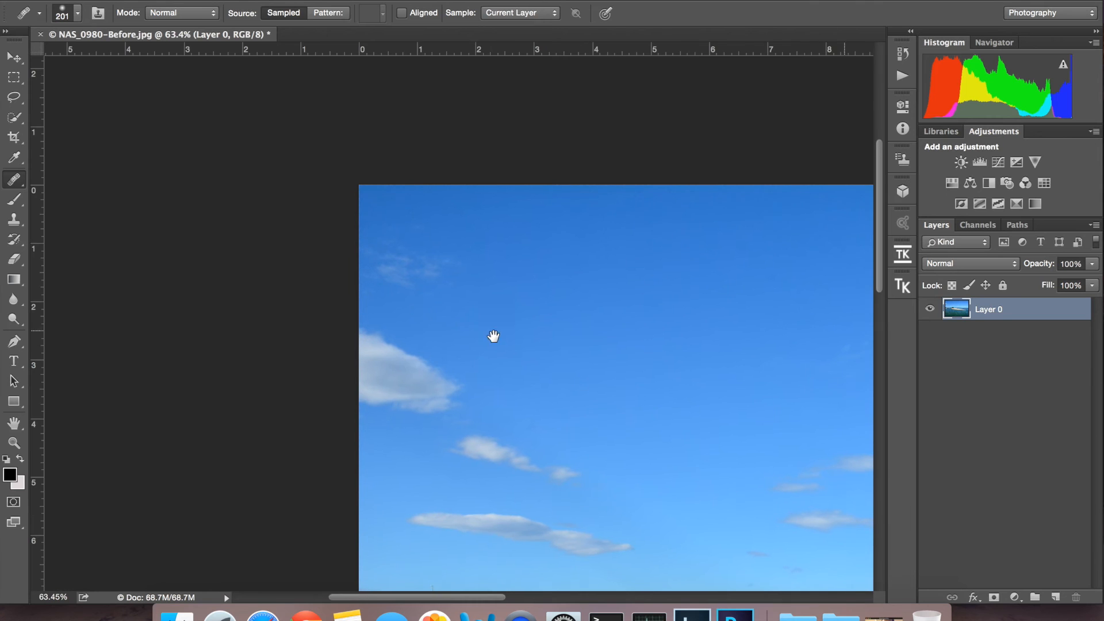
pyautogui.moveTo(536, 339); pyautogui.dragTo(384, 203)
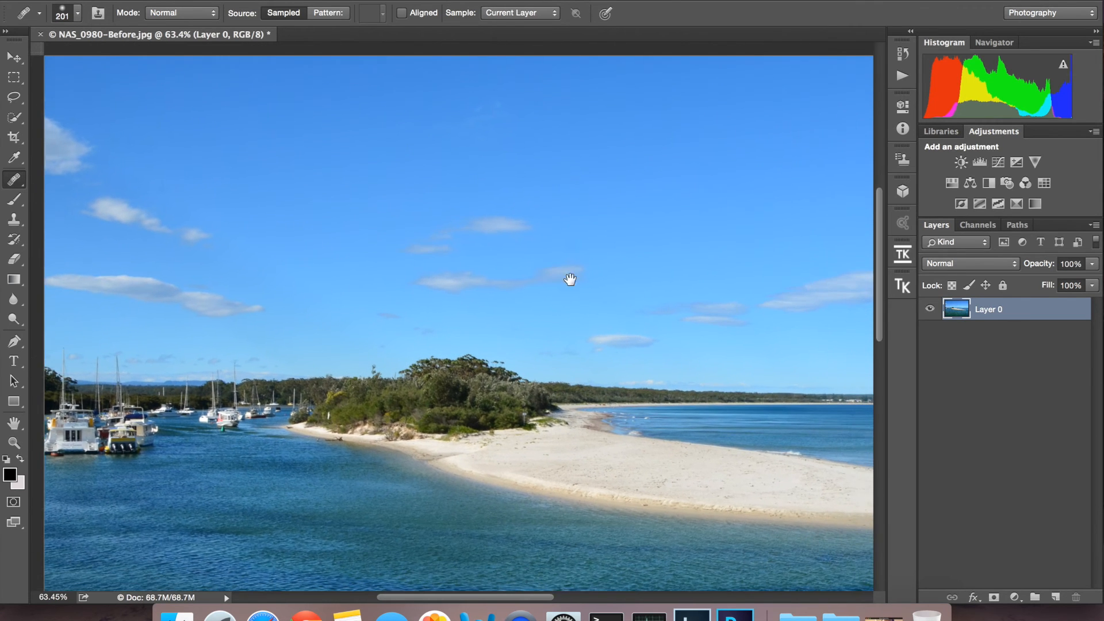
pyautogui.moveTo(505, 281); pyautogui.dragTo(264, 305)
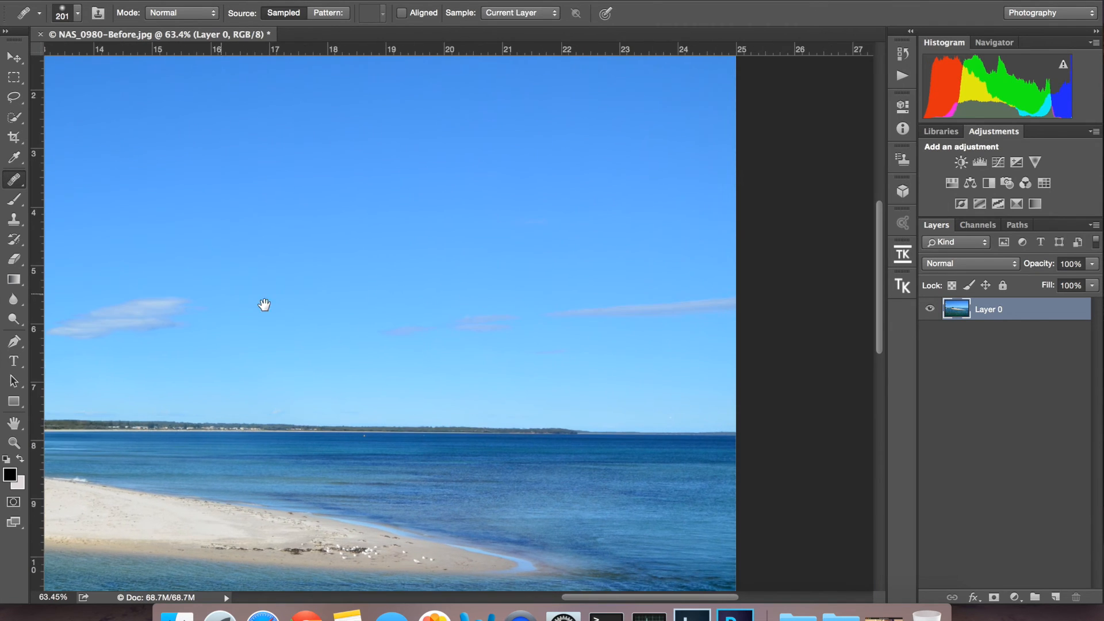
pyautogui.moveTo(349, 296); pyautogui.dragTo(464, 306)
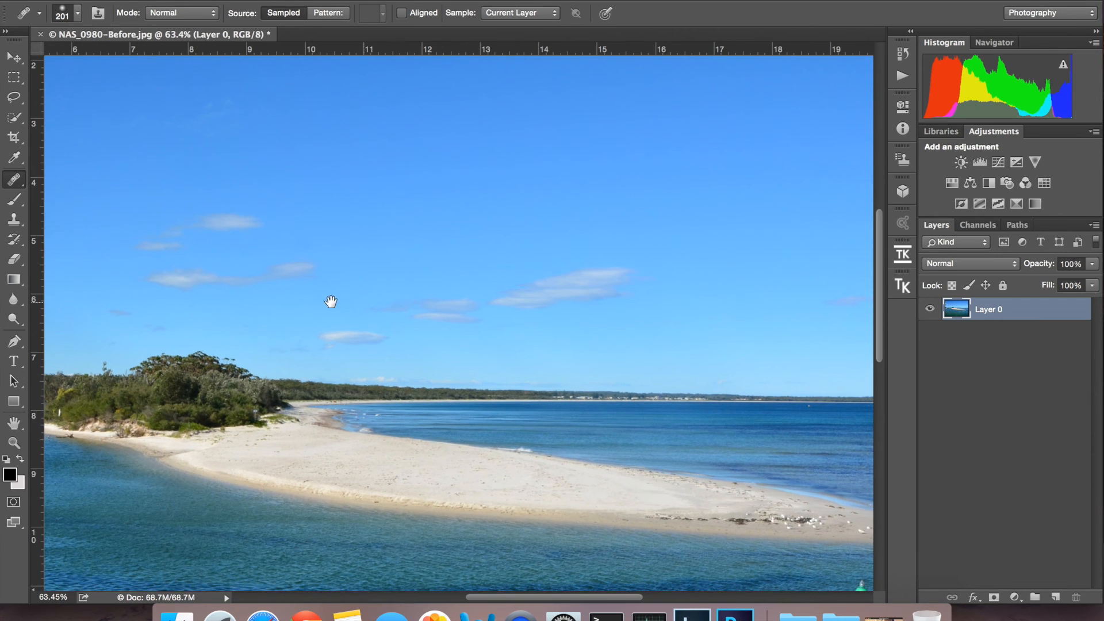
pyautogui.moveTo(328, 301); pyautogui.dragTo(389, 305)
pyautogui.press('super+r')
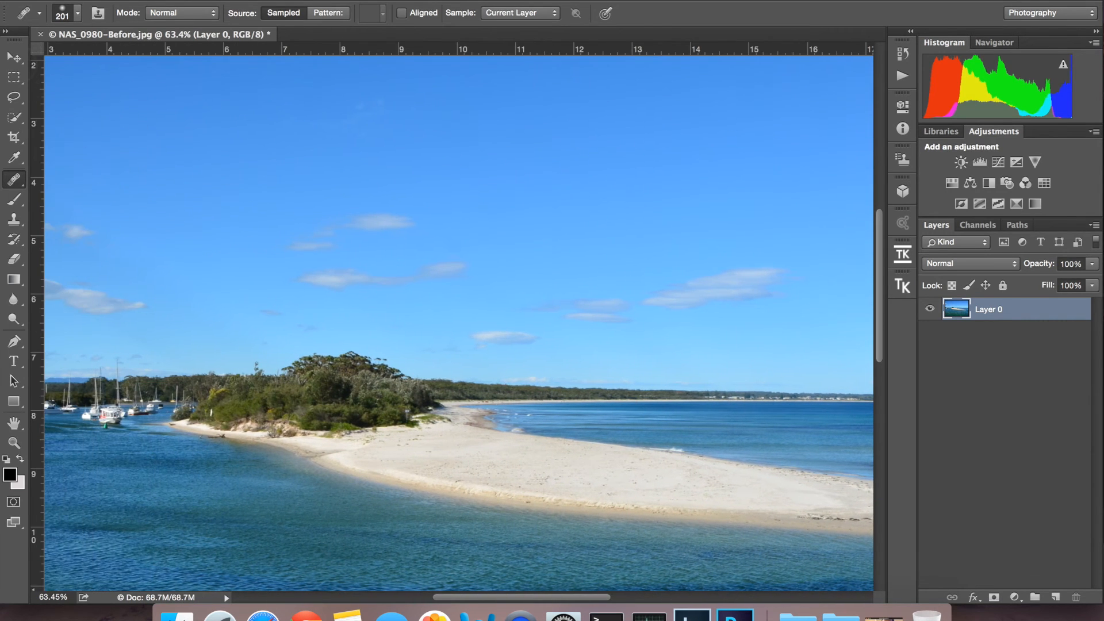
pyautogui.click(15, 57)
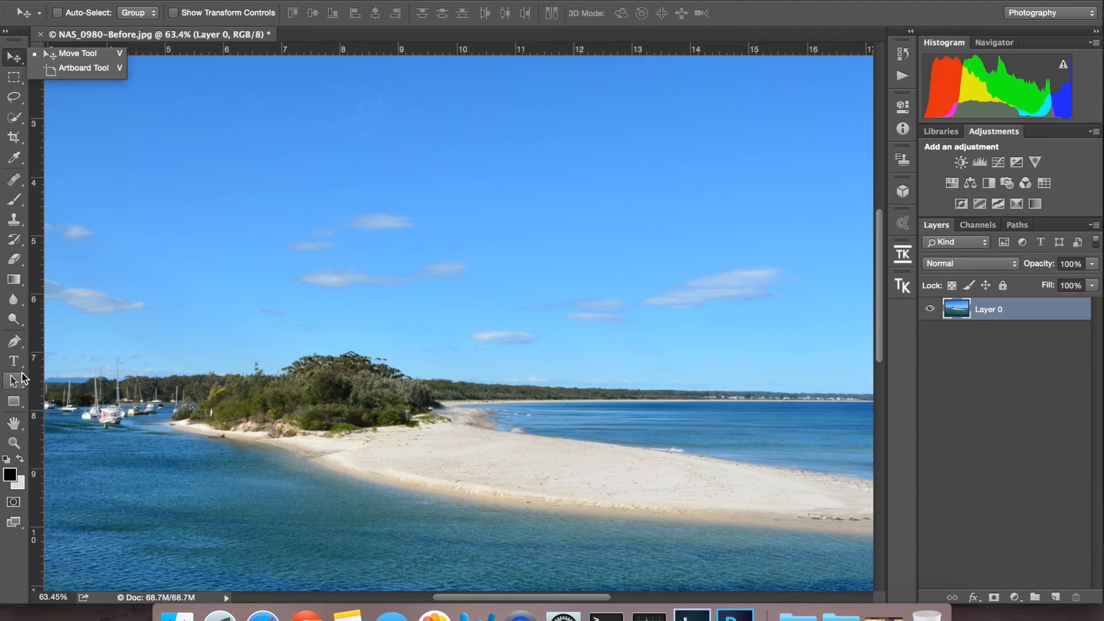
pyautogui.click(22, 447)
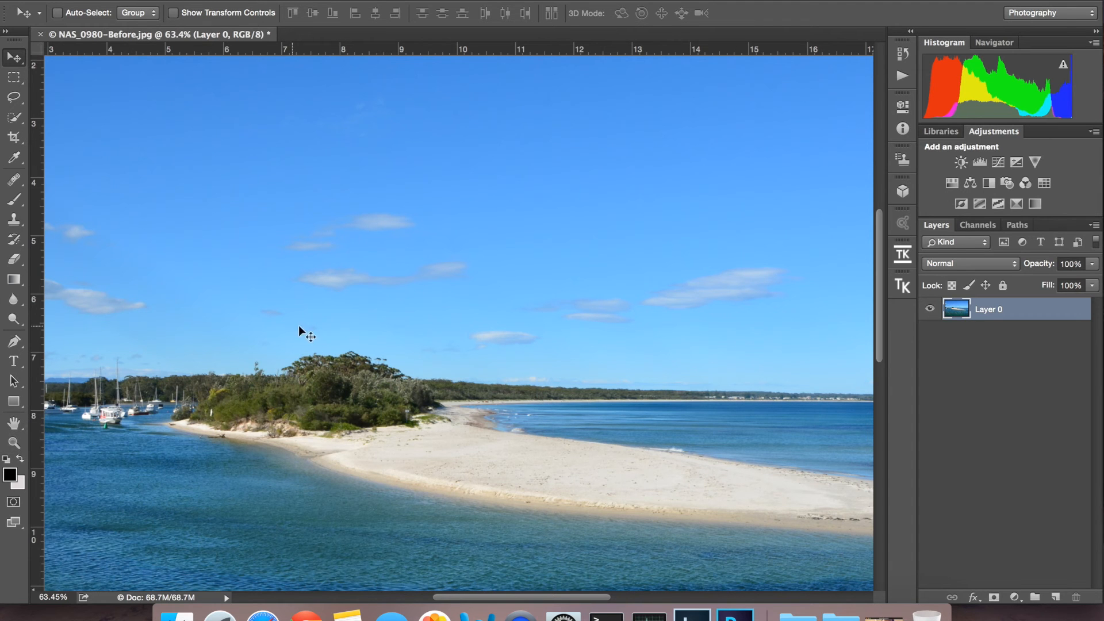
pyautogui.click(15, 443)
pyautogui.moveTo(296, 315); pyautogui.dragTo(240, 315)
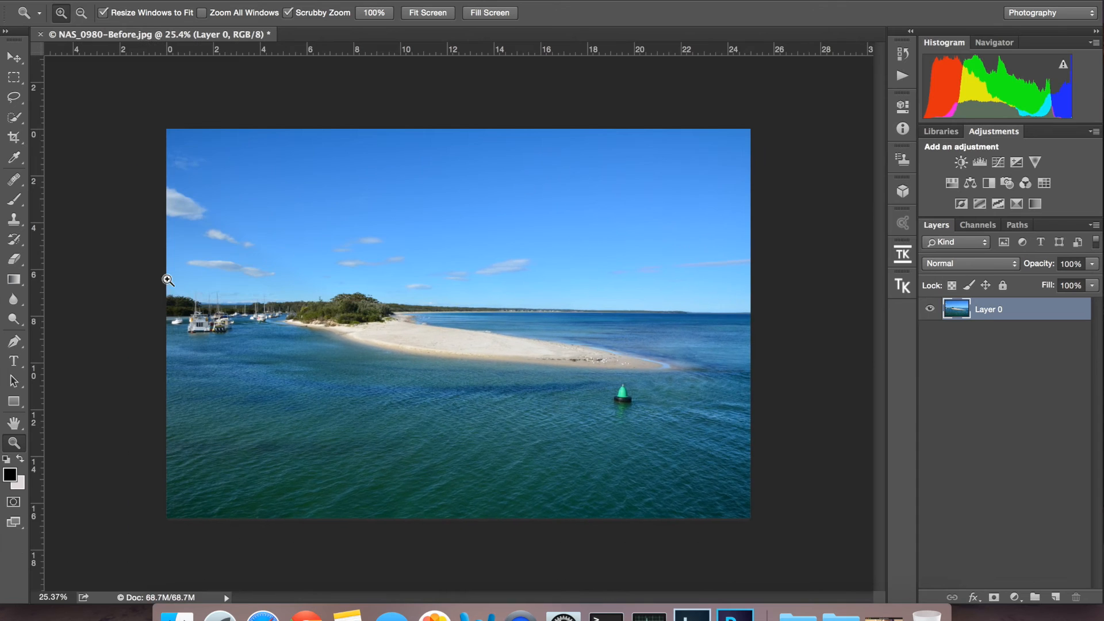
pyautogui.click(16, 60)
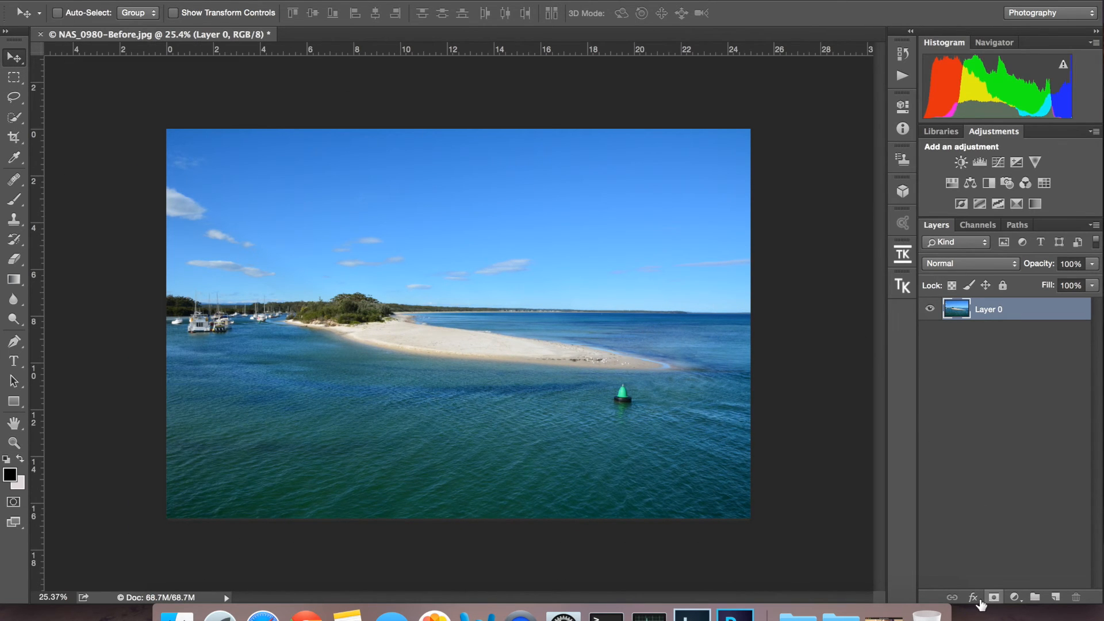
# - Try a Brightness/Contrast adjustment layer at brightness -112 and at 120, and delete the layer
pyautogui.click(1016, 597)
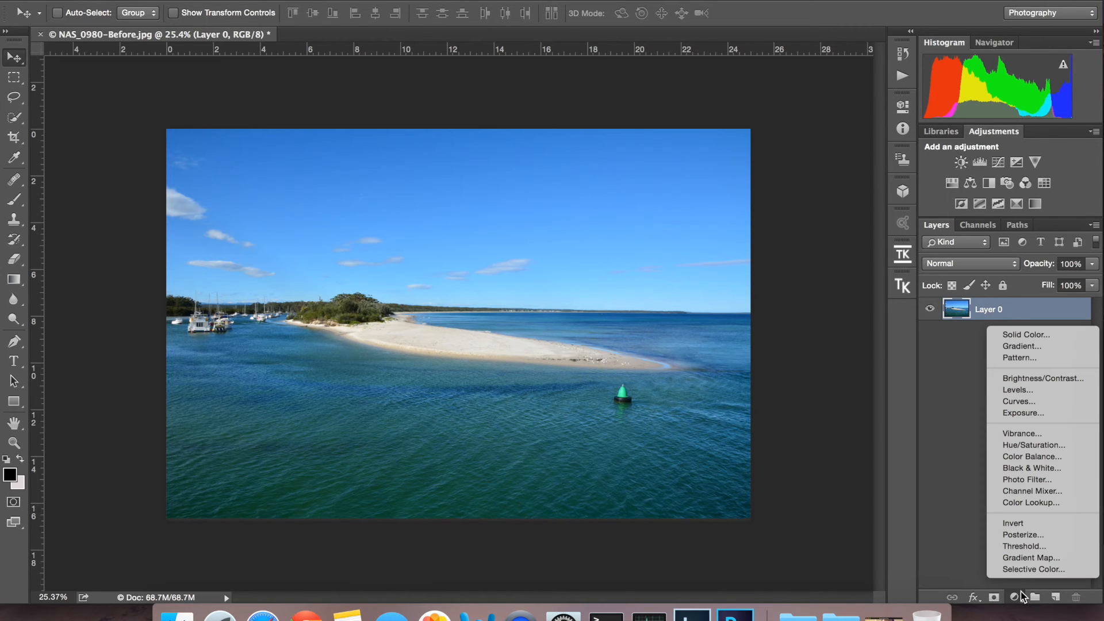
pyautogui.click(1046, 379)
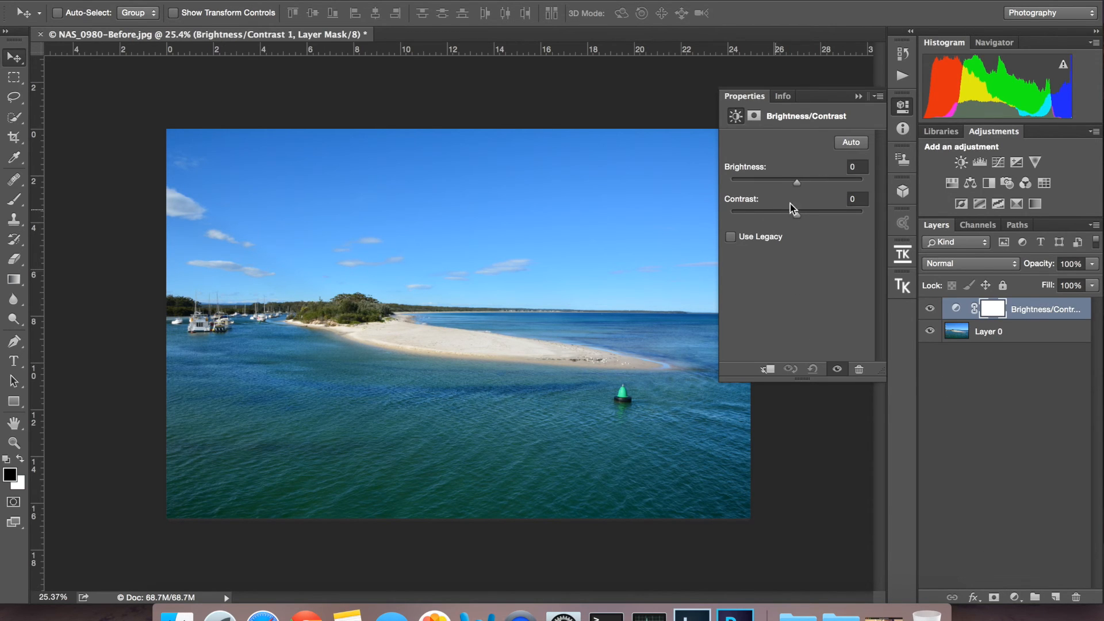
pyautogui.moveTo(798, 182); pyautogui.dragTo(749, 184)
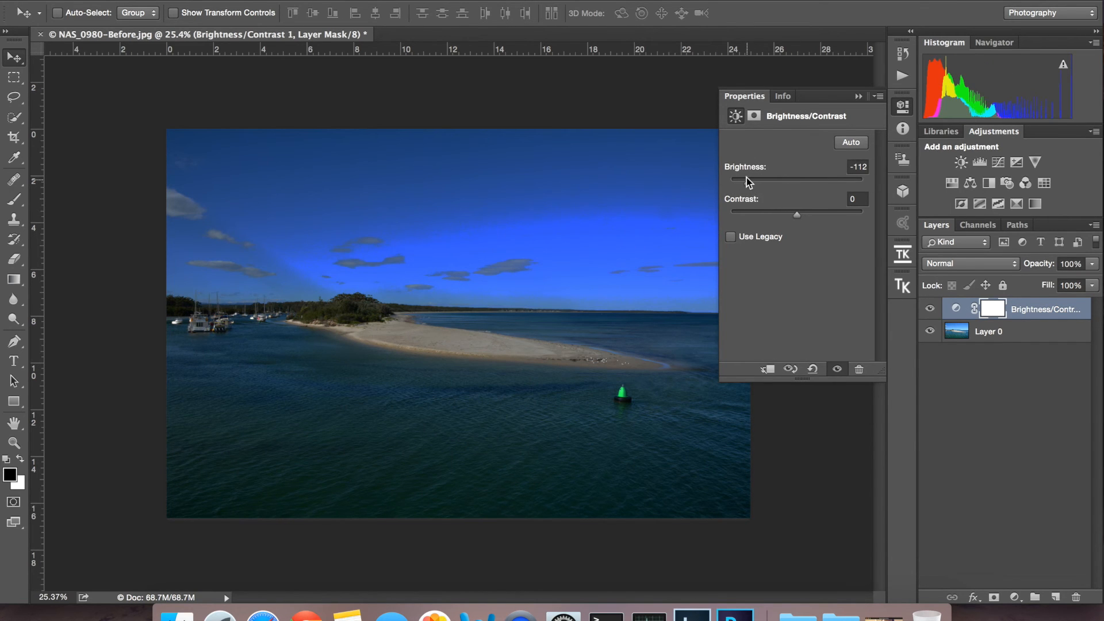
pyautogui.moveTo(751, 183); pyautogui.dragTo(850, 184)
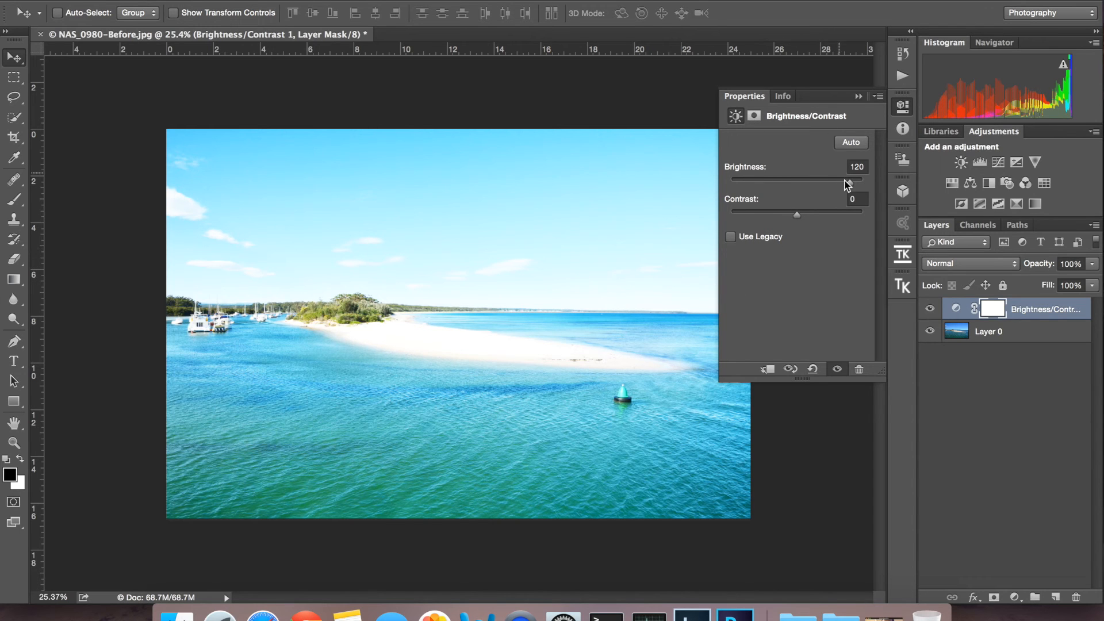
pyautogui.click(861, 97)
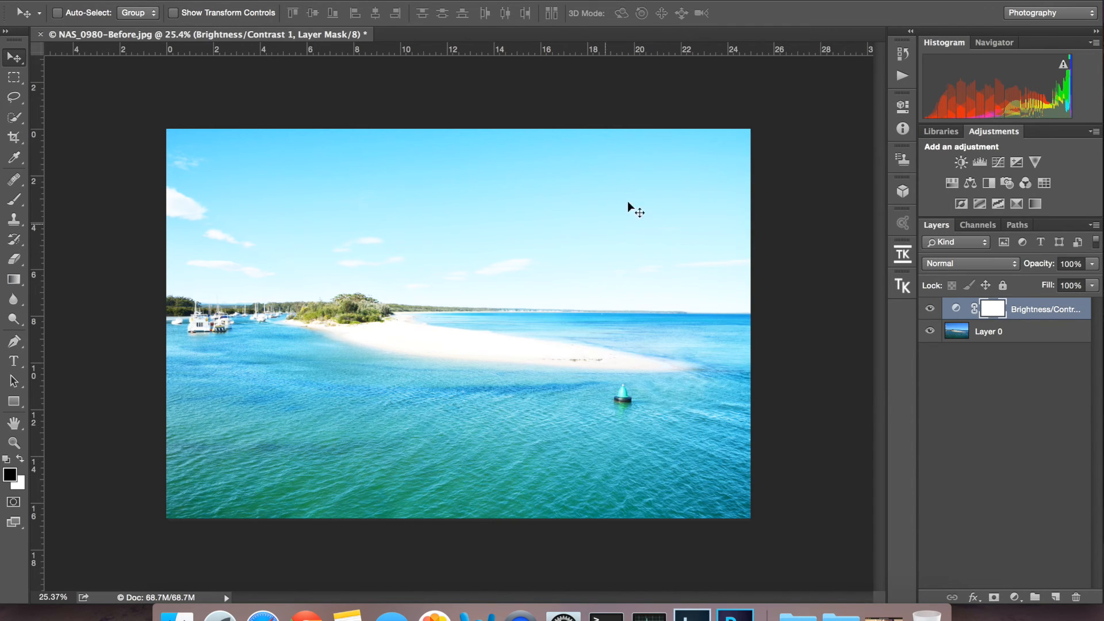
pyautogui.moveTo(1020, 309); pyautogui.dragTo(1076, 597)
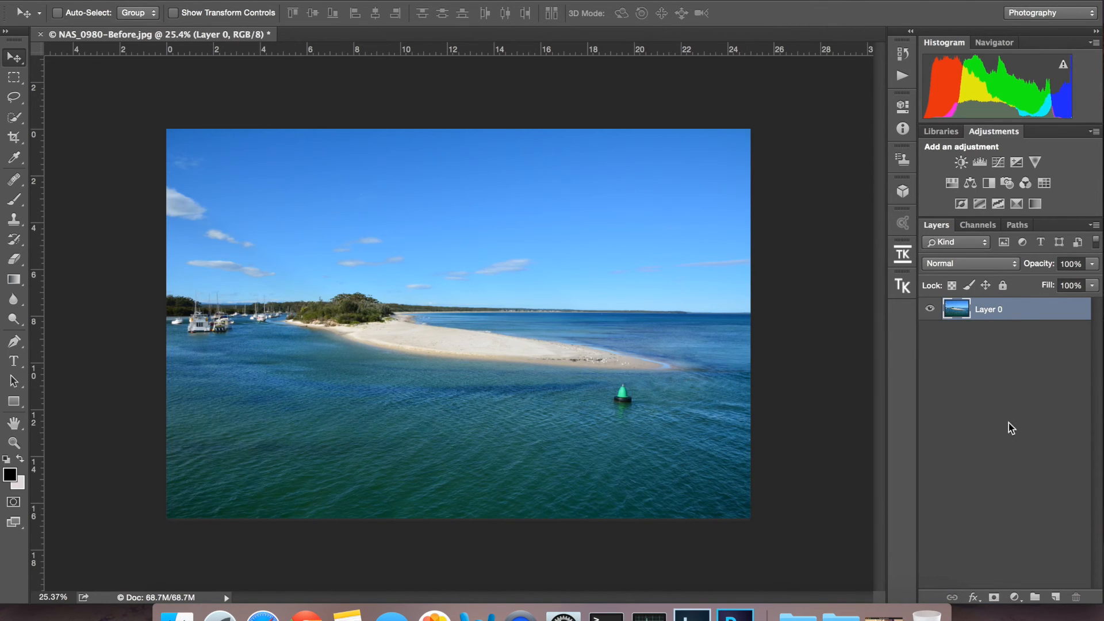
# - Try a Curves adjustment layer with a strong S-curve, darkening the shadows and brightening the highlights, and delete the layer
pyautogui.click(1015, 597)
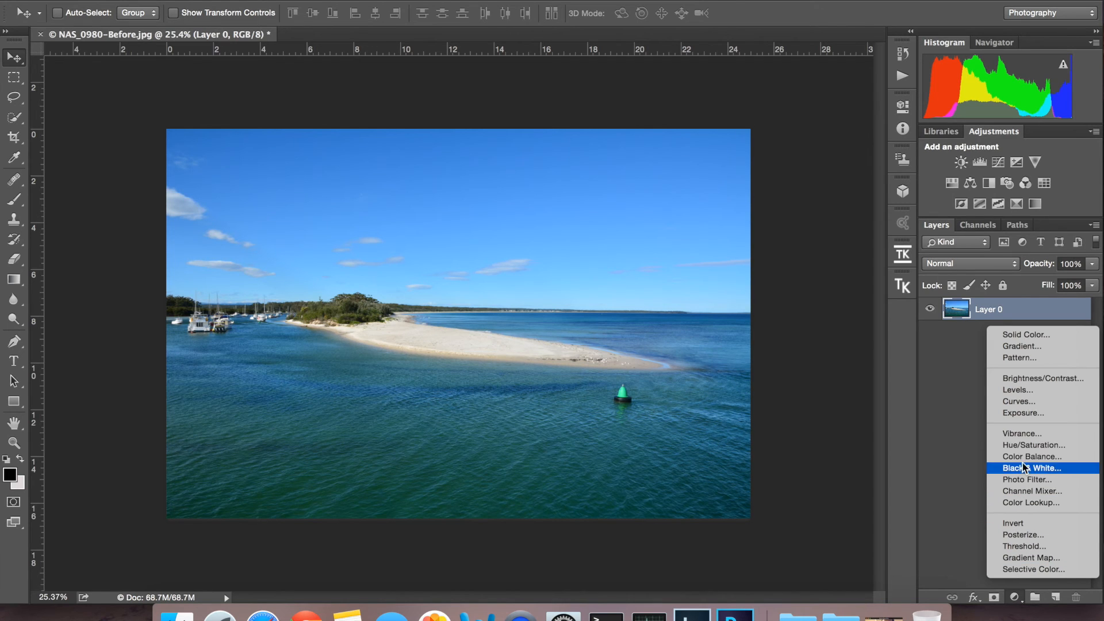
pyautogui.click(1035, 378)
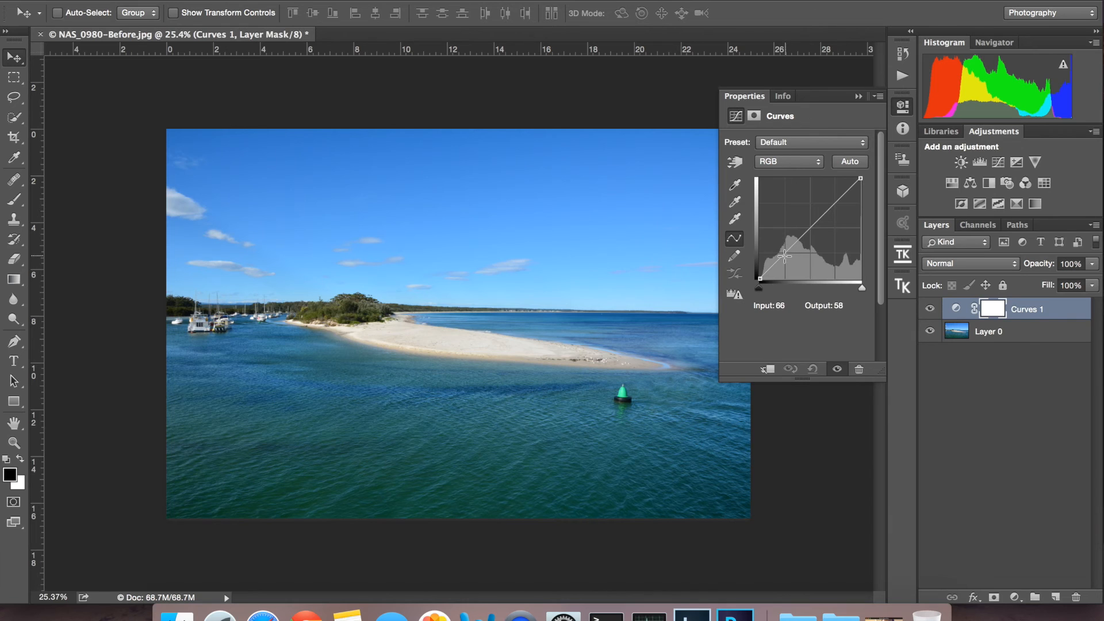
pyautogui.moveTo(781, 260); pyautogui.dragTo(797, 277)
pyautogui.moveTo(834, 222); pyautogui.dragTo(825, 200)
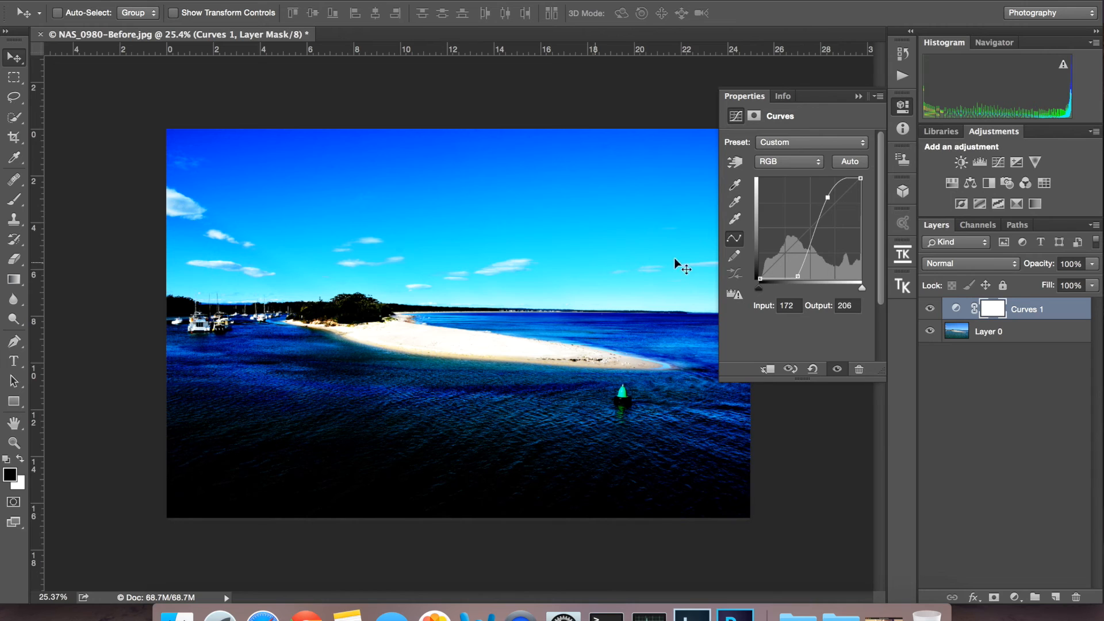
pyautogui.click(858, 96)
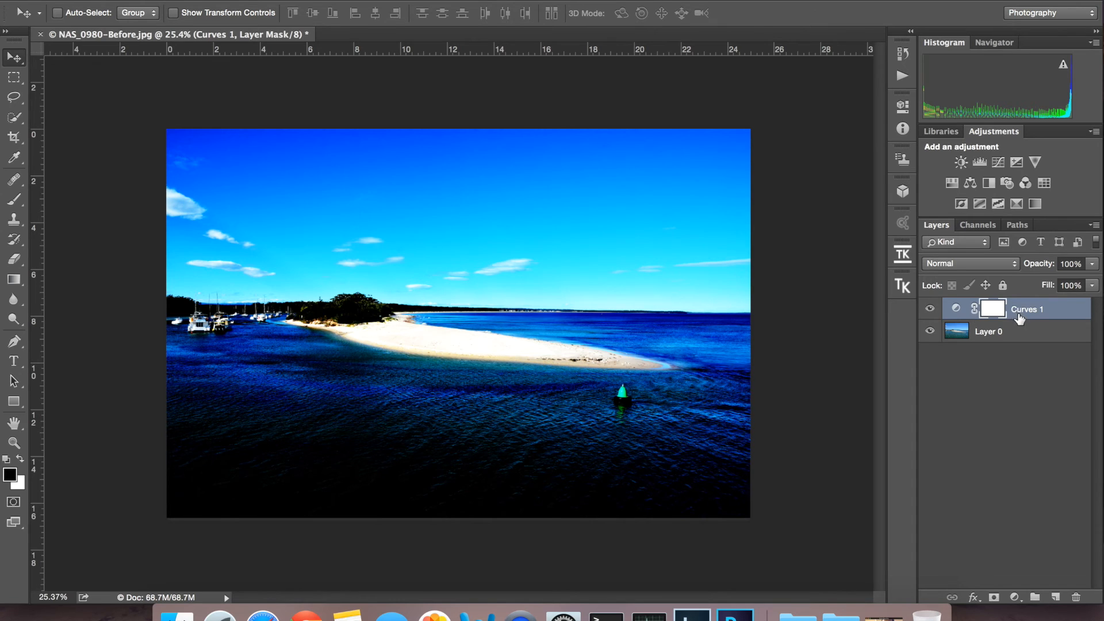
pyautogui.click(1015, 597)
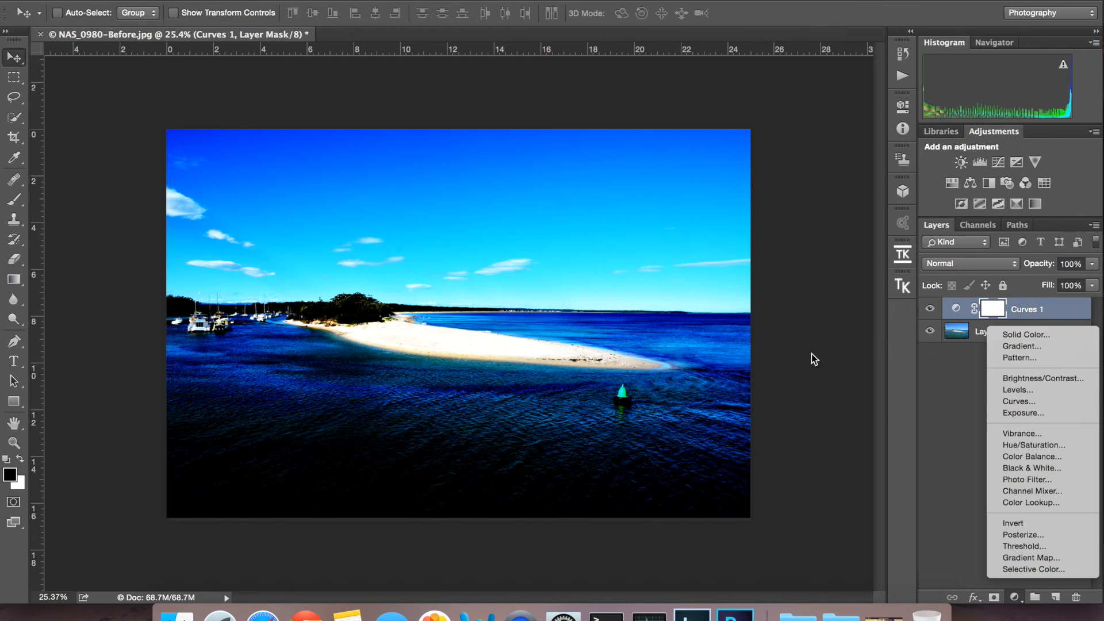
pyautogui.click(769, 292)
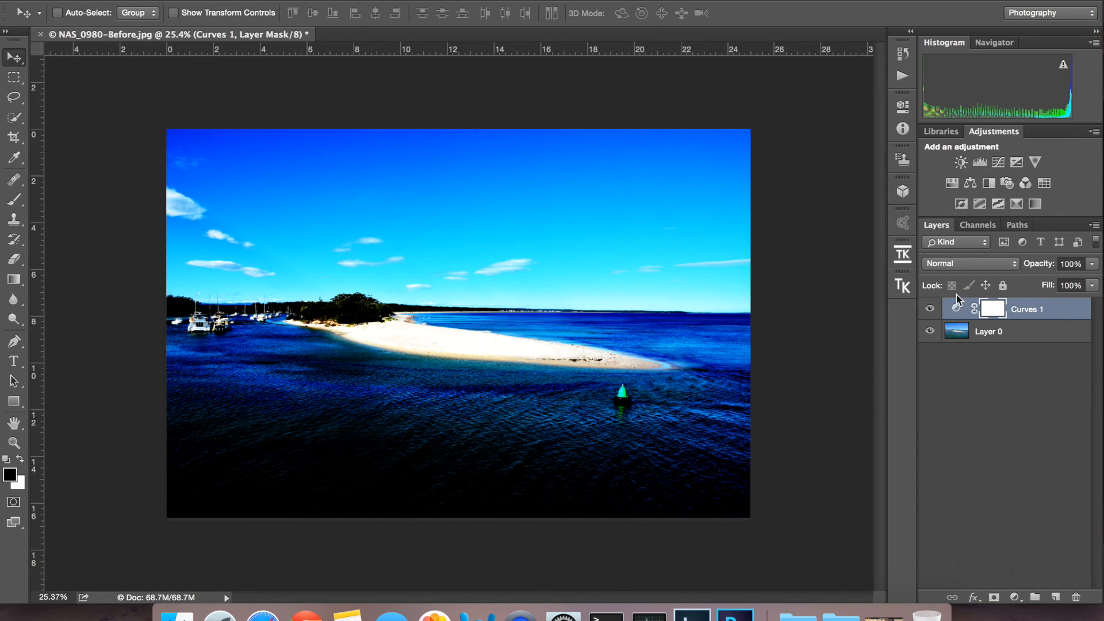
pyautogui.moveTo(1045, 314); pyautogui.dragTo(1076, 597)
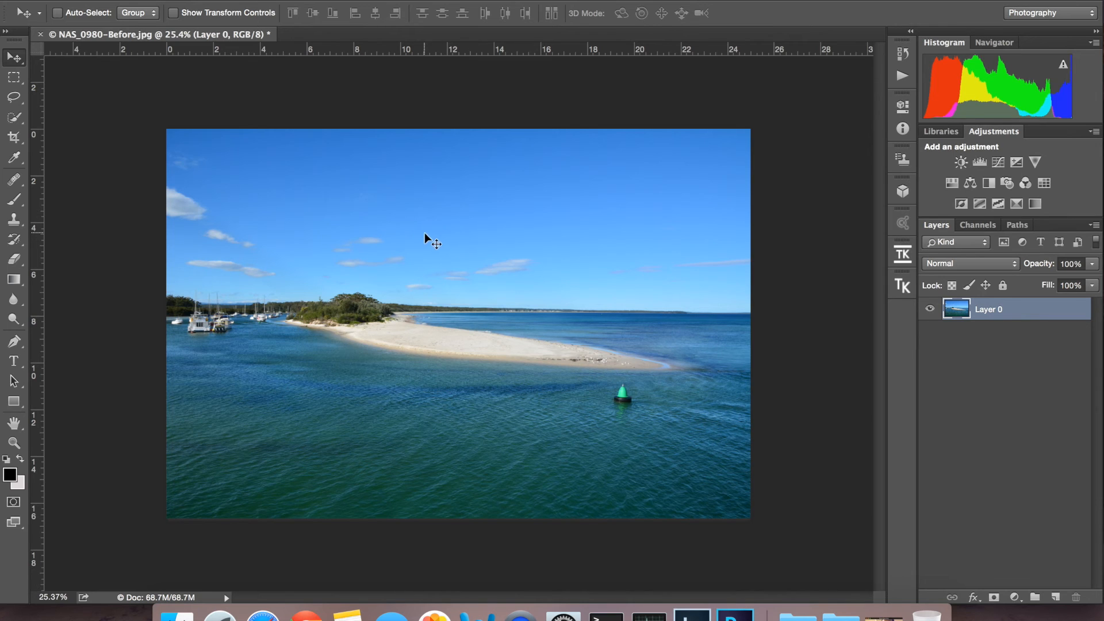
# - Close the sandbar photo, saving it as NAS_0980-Before.psd in the Ep 02 – Spot Removal folder with Maximize Compatibility on
pyautogui.press('super')
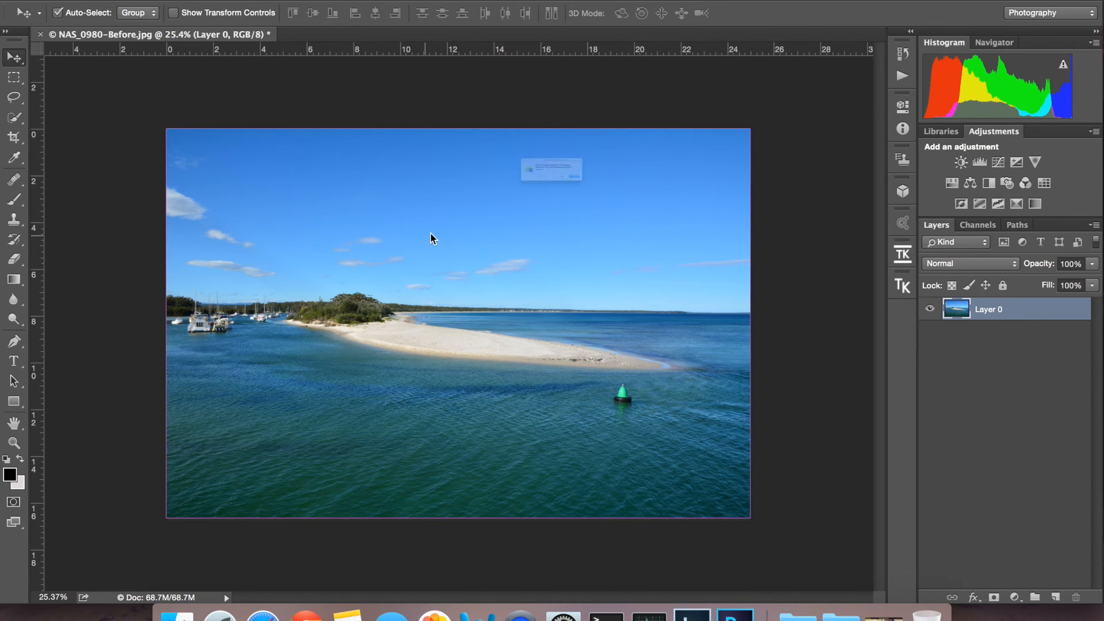
pyautogui.press('super+w')
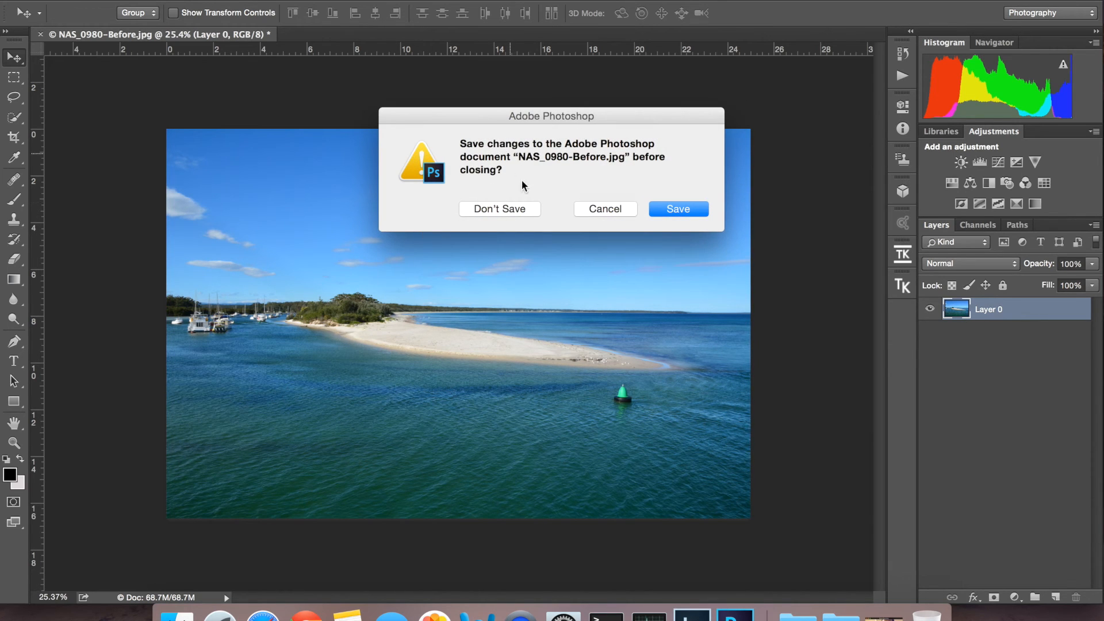
pyautogui.click(679, 209)
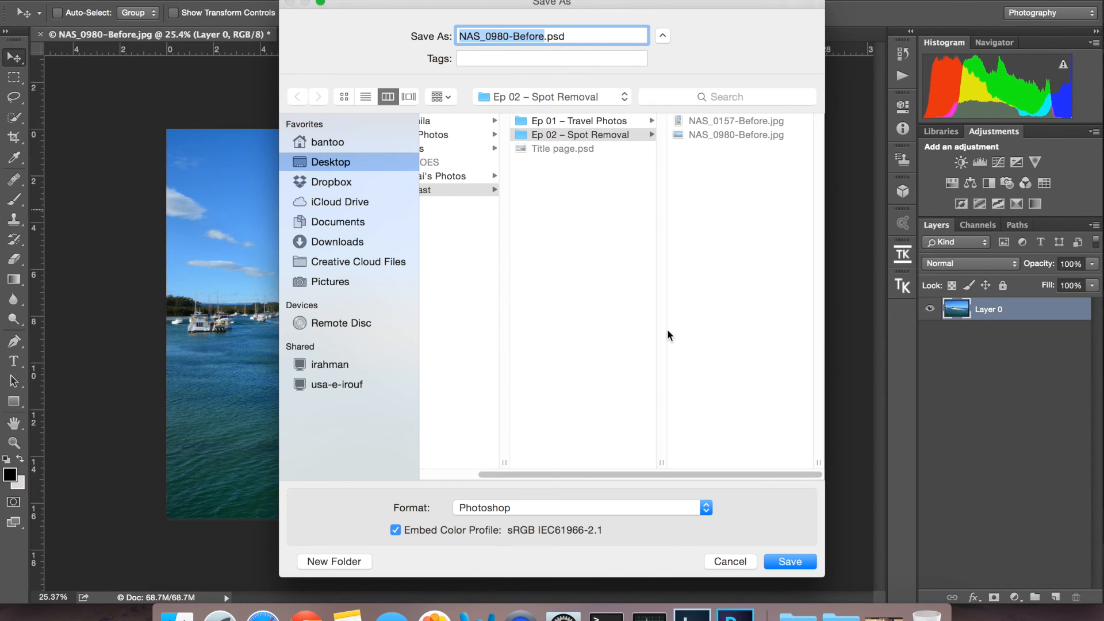
pyautogui.click(788, 561)
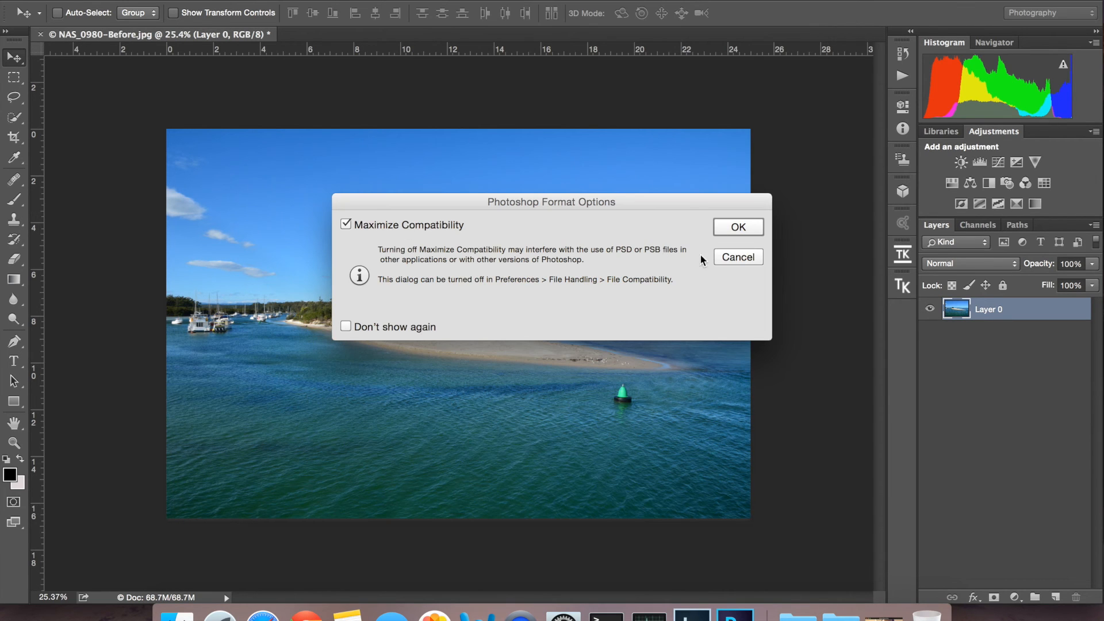
pyautogui.click(743, 230)
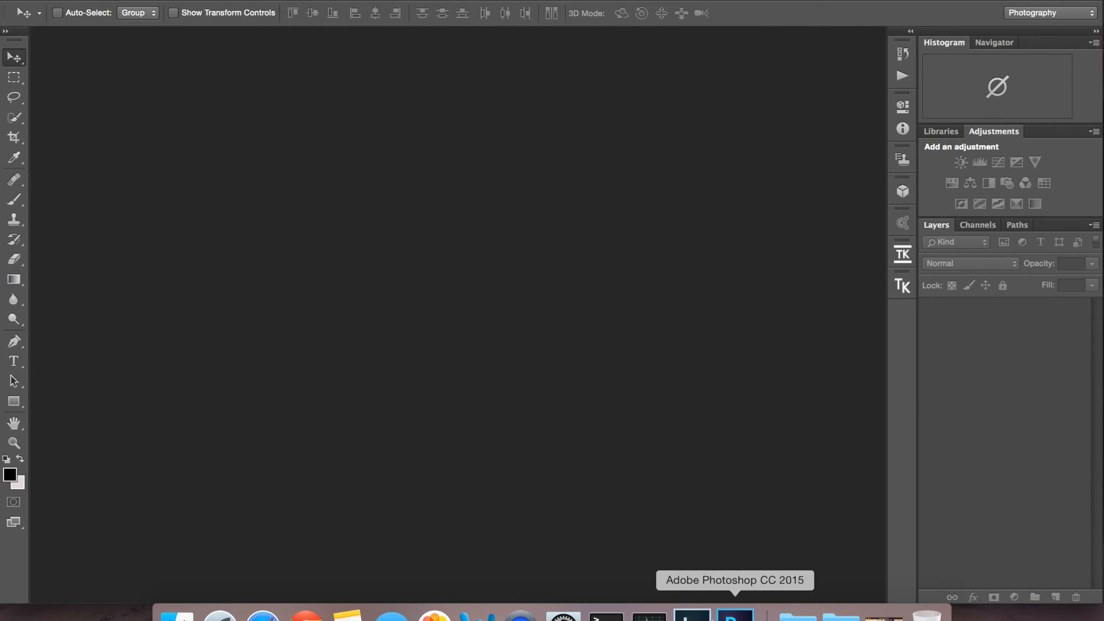
# - Check the sandbar photo in Lightroom, and reopen the recent file NAS_0980-Before.psd in Photoshop
pyautogui.click(693, 614)
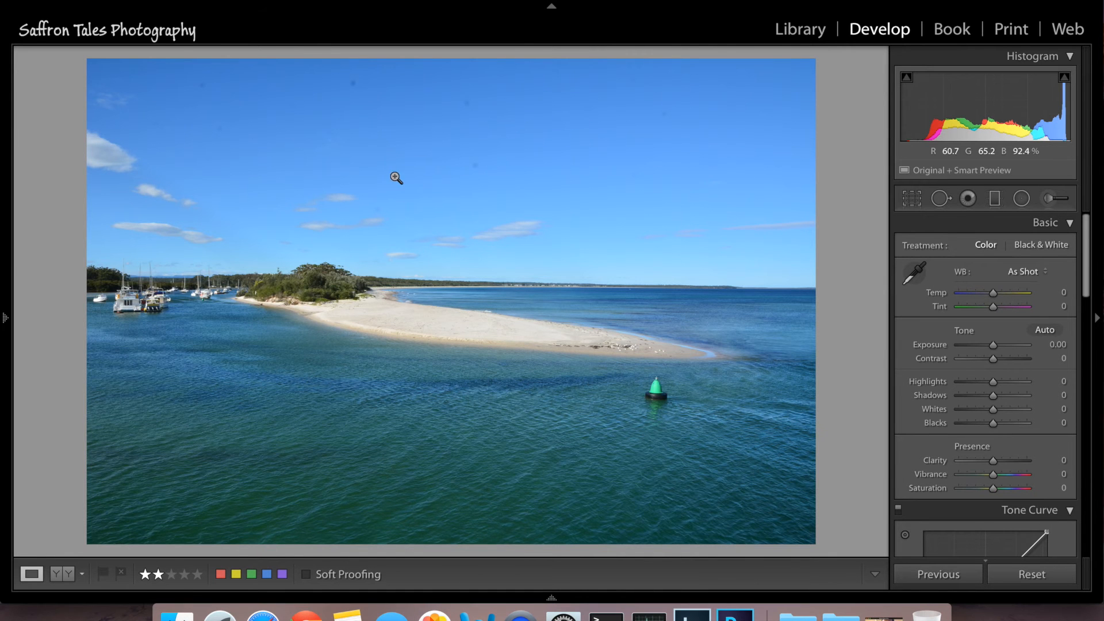
pyautogui.moveTo(499, 602)
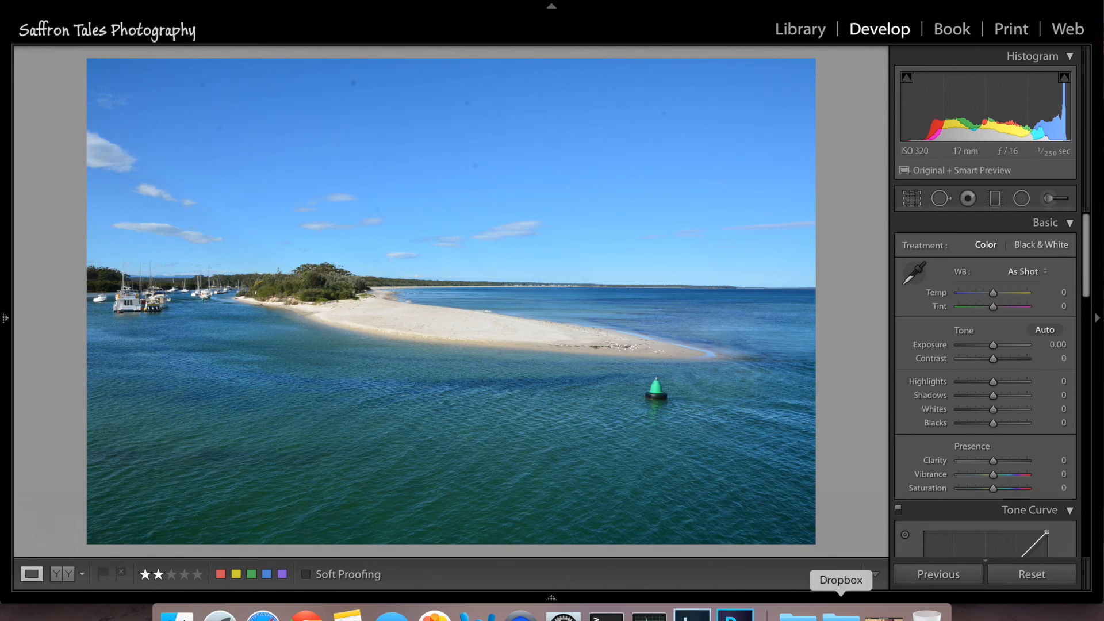
pyautogui.click(735, 614)
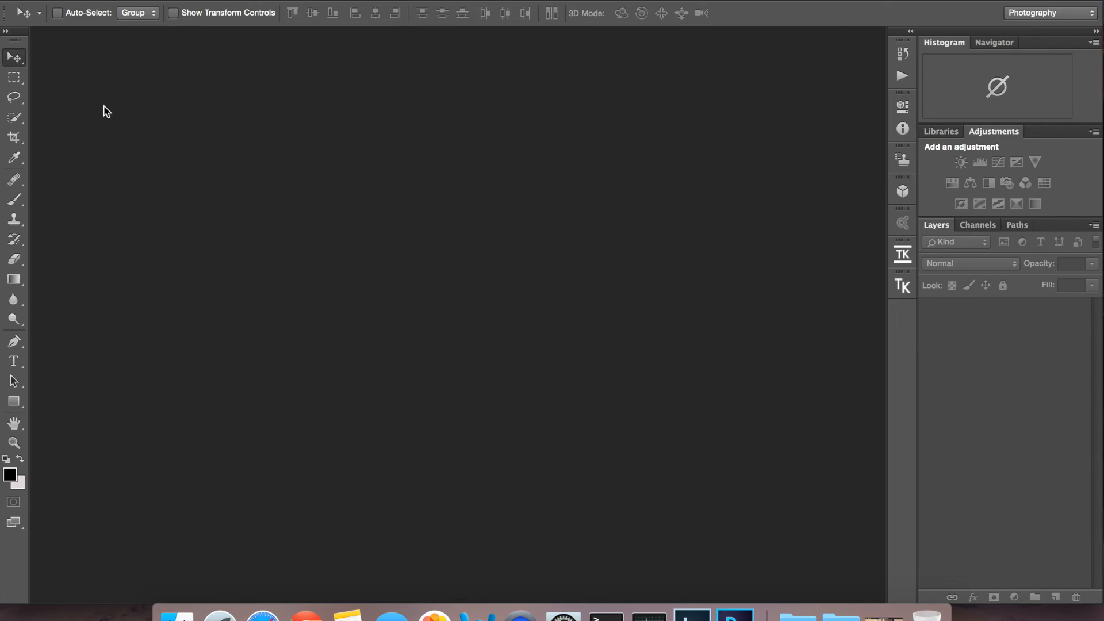
pyautogui.click(140, 2)
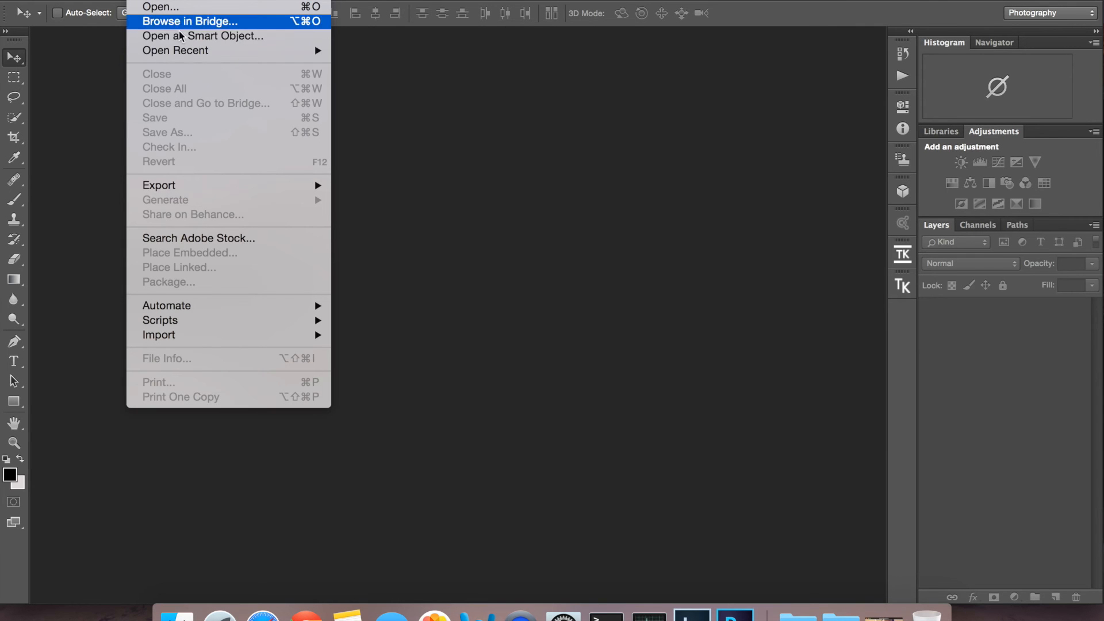
pyautogui.moveTo(198, 49)
pyautogui.click(404, 54)
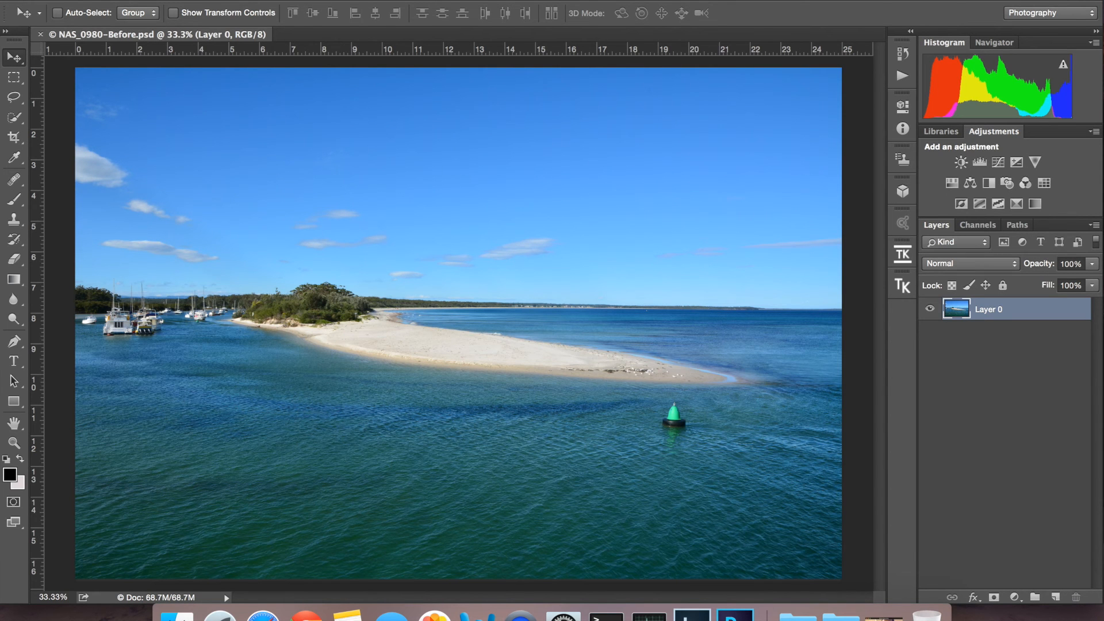
# - Flatten the sandbar image into a single background layer
pyautogui.click(213, 1)
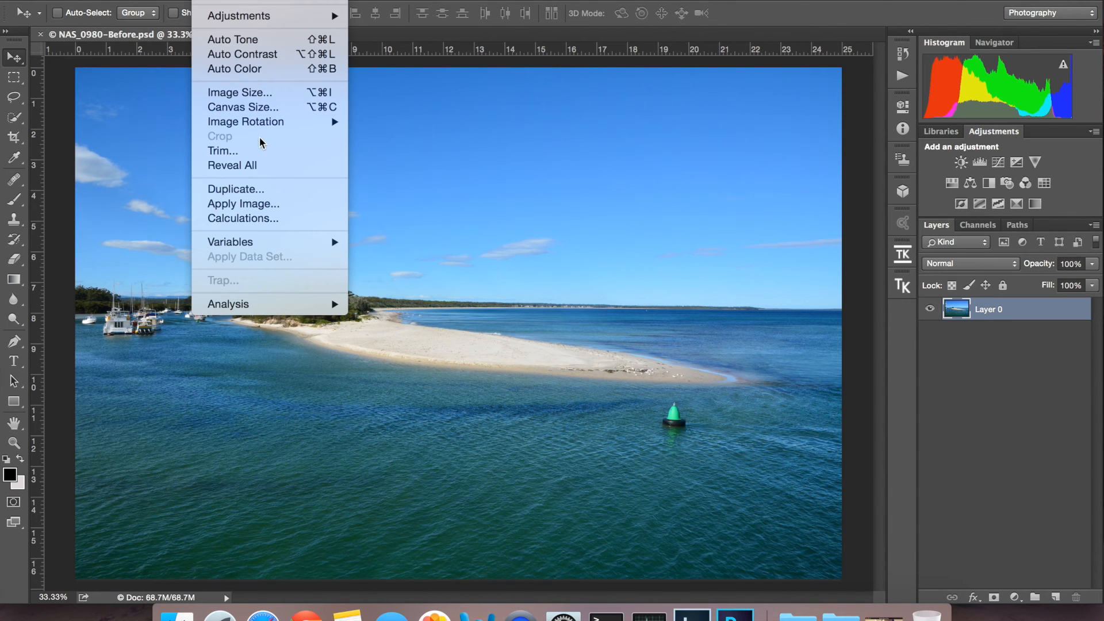
pyautogui.moveTo(258, 2)
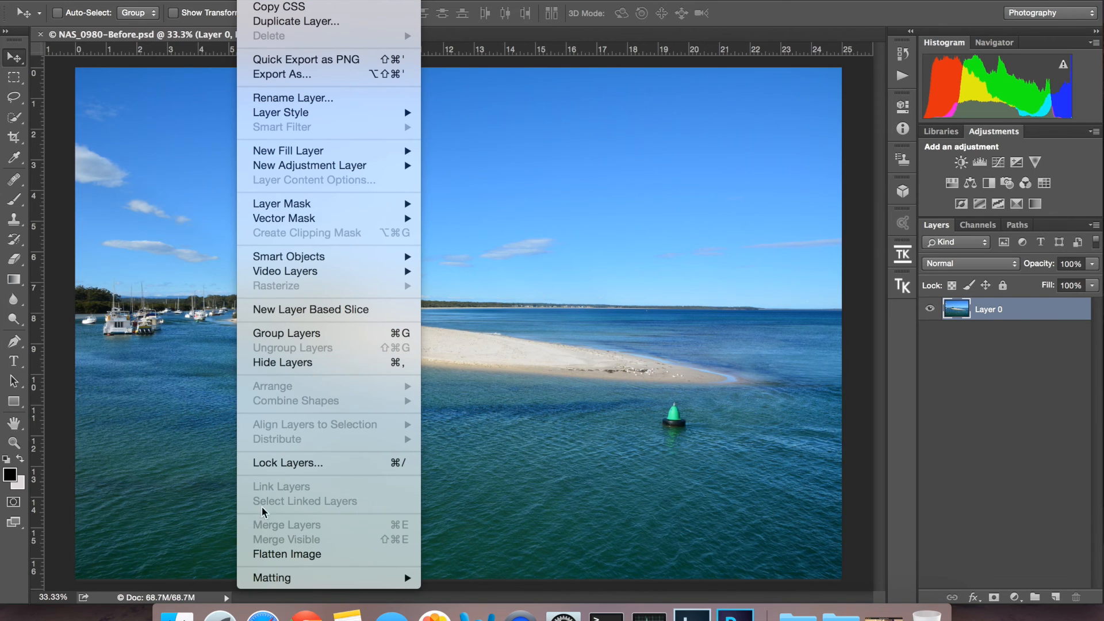
pyautogui.click(266, 553)
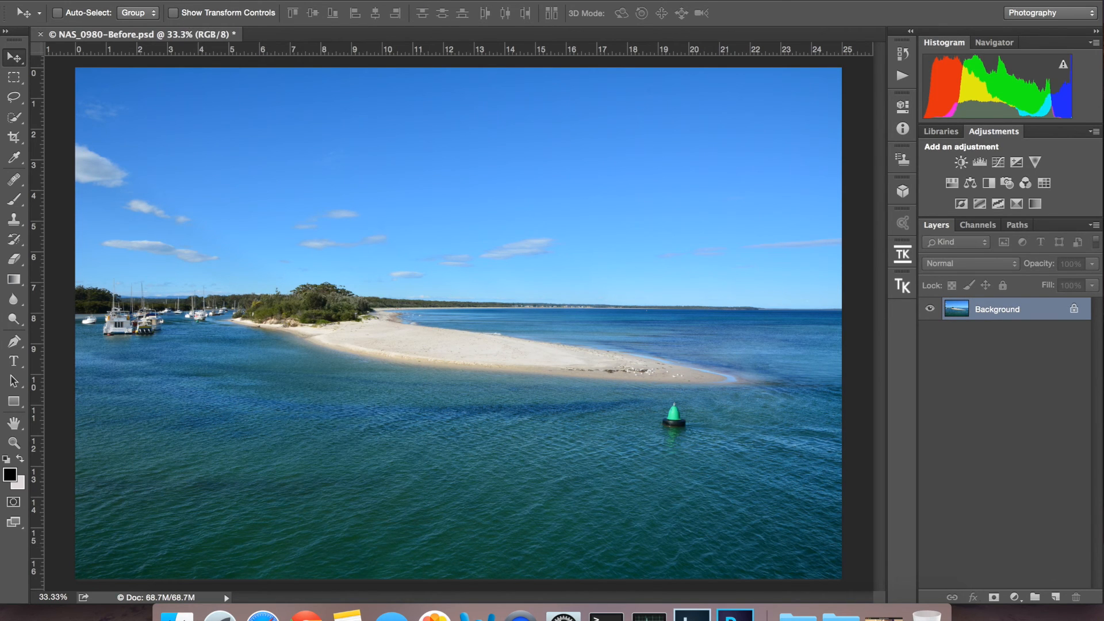
# - Save the flattened photo as a quality 10 progressive JPEG, replacing NAS_0980-Before.jpg in Ep 02 – Spot Removal, and close the document
pyautogui.click(129, 0)
pyautogui.click(161, 129)
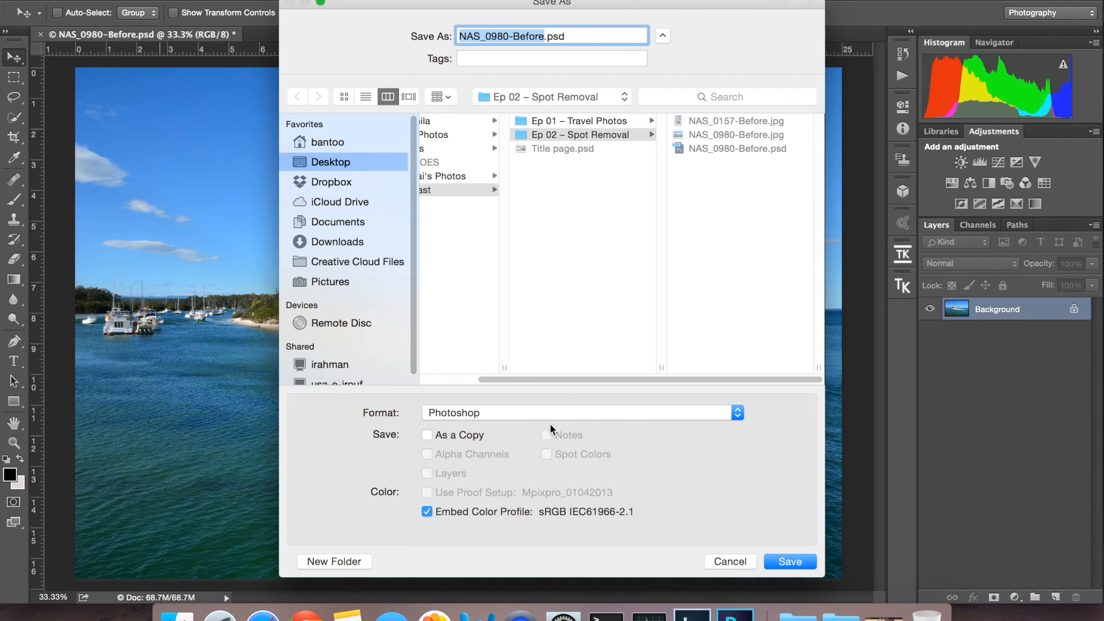
pyautogui.click(554, 416)
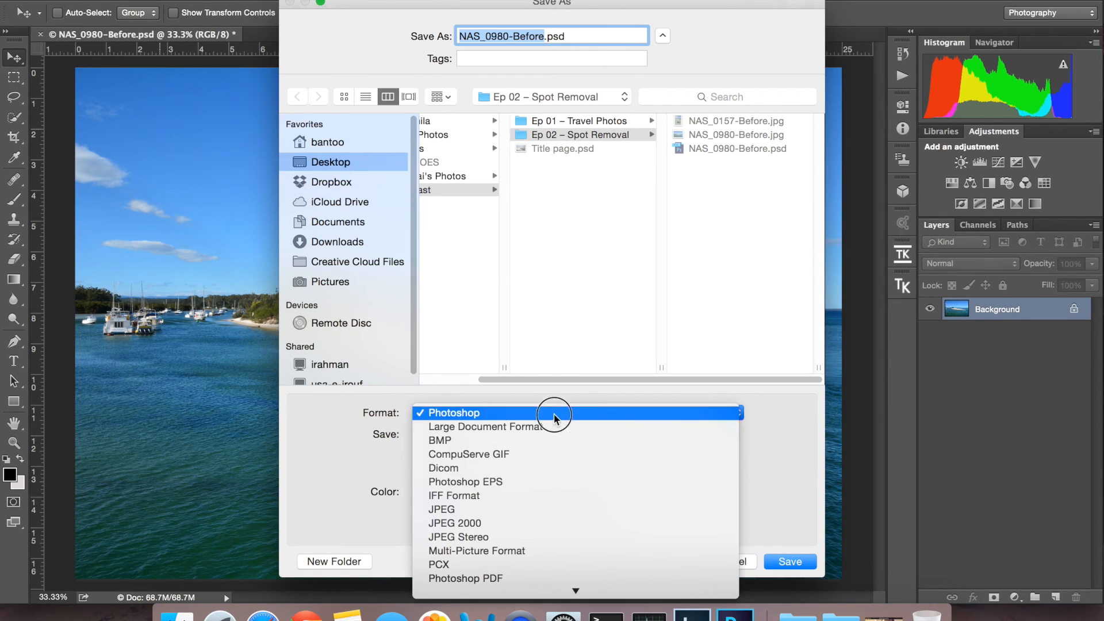
pyautogui.click(518, 510)
pyautogui.click(791, 568)
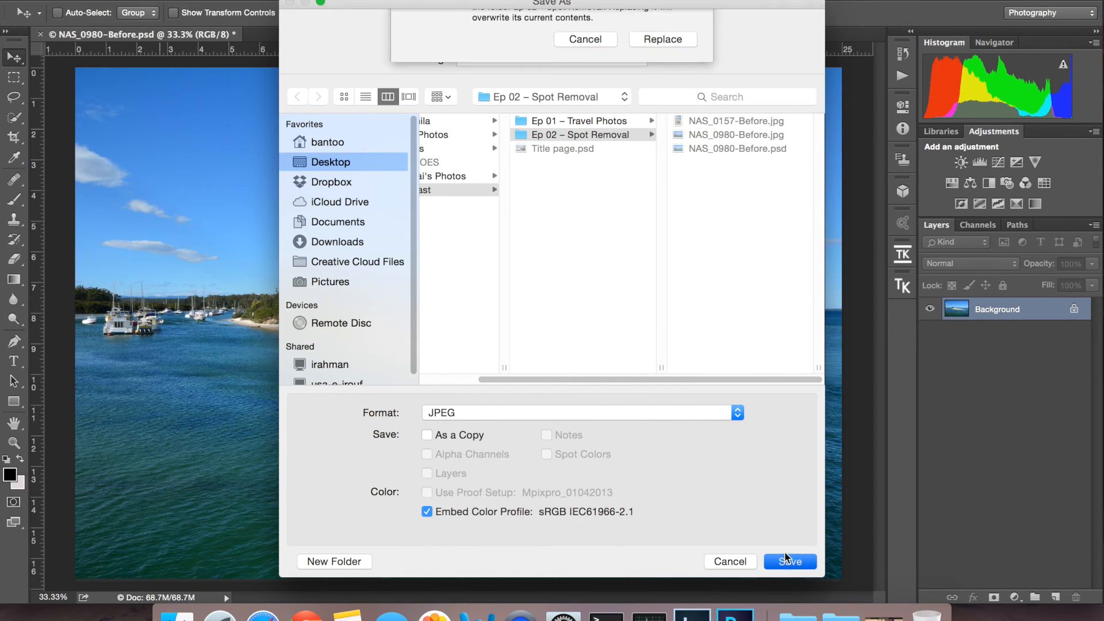
pyautogui.click(656, 103)
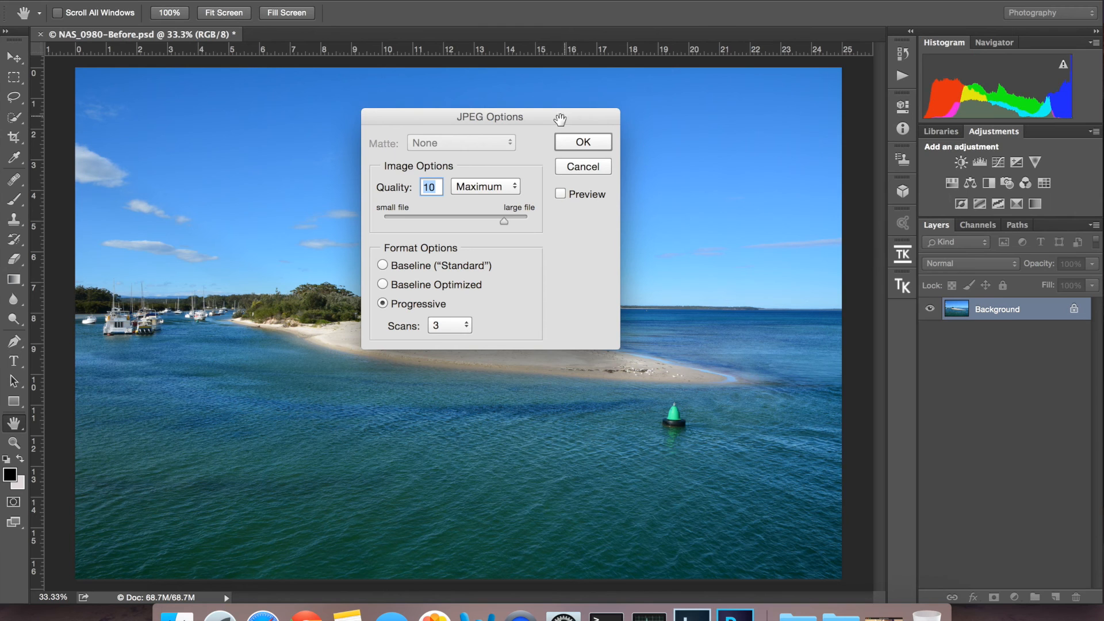
pyautogui.click(593, 147)
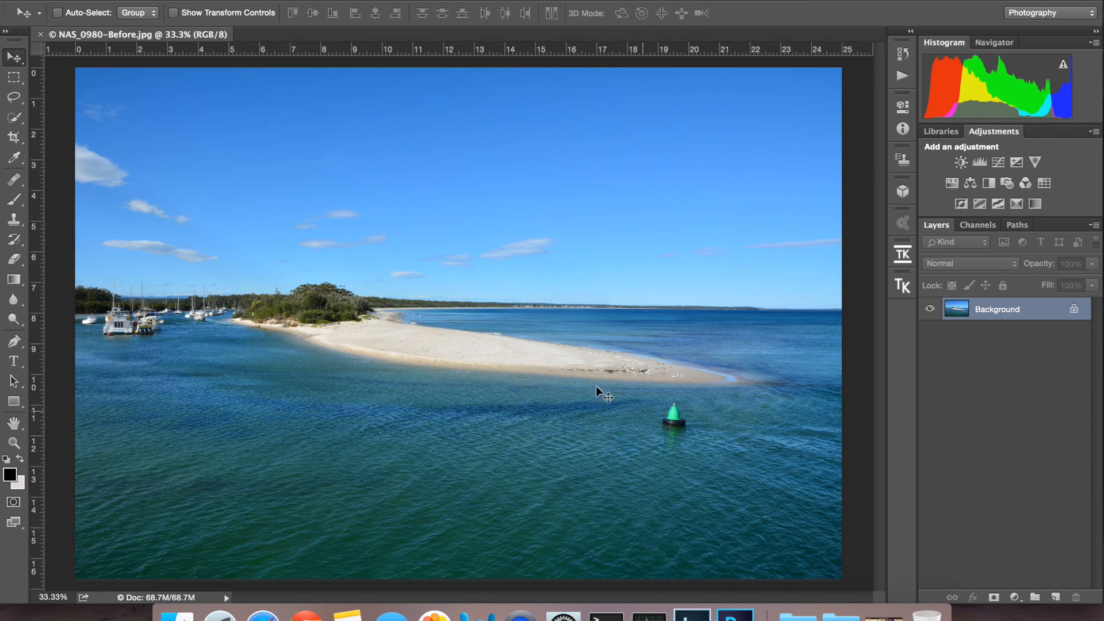
pyautogui.click(40, 34)
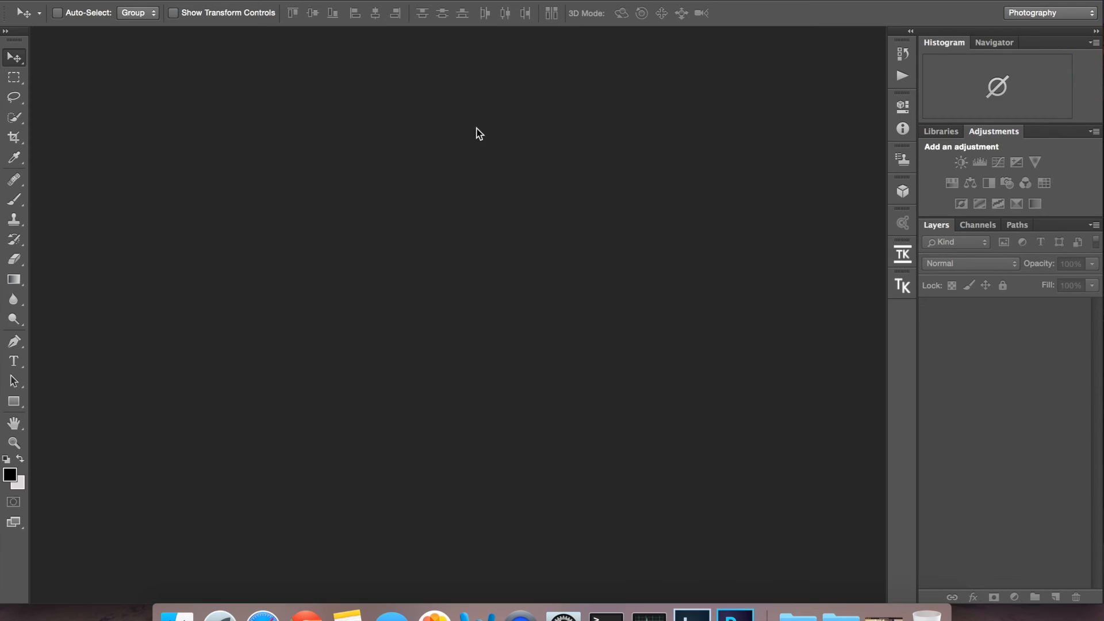
# - Switch to Lightroom and open the Ep 02 – Spot Removal folder in the Library
pyautogui.click(692, 614)
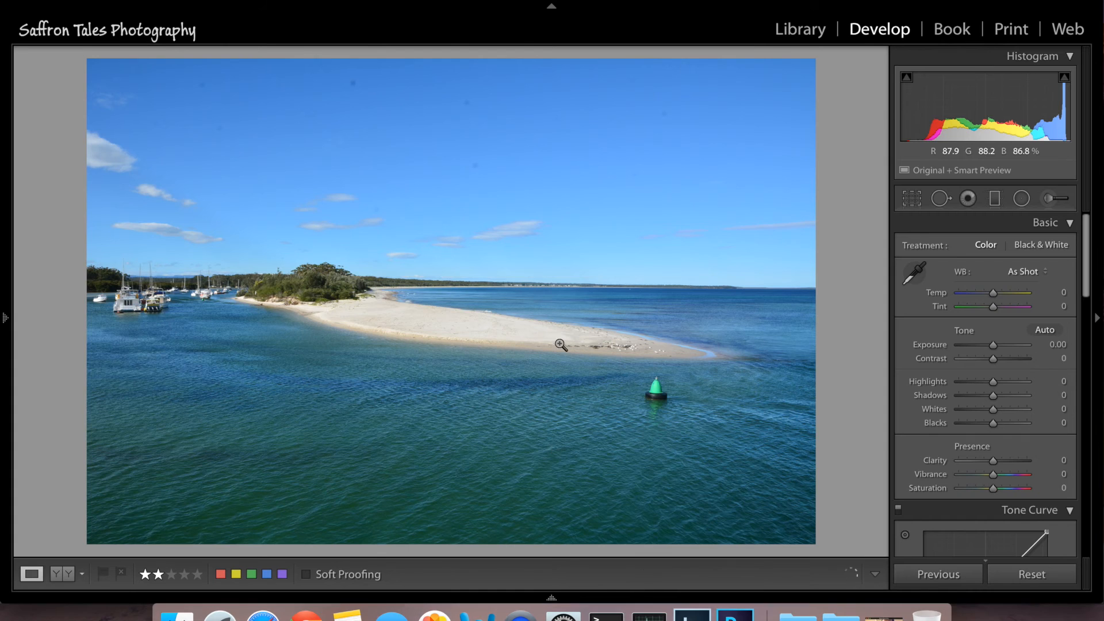
pyautogui.moveTo(407, 595)
pyautogui.press('g')
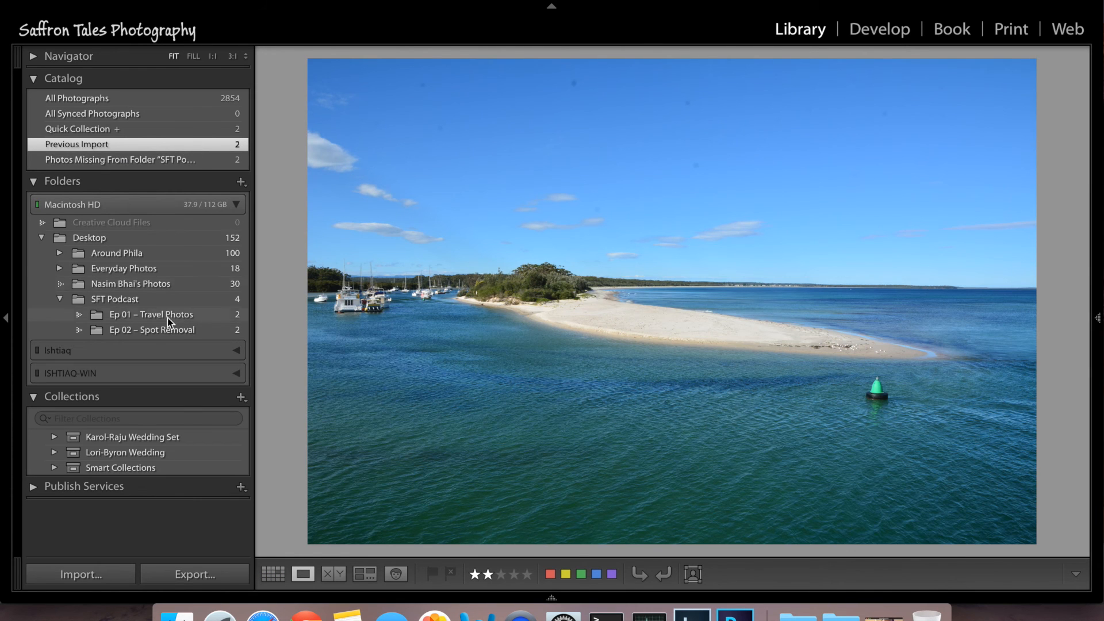
pyautogui.click(183, 328)
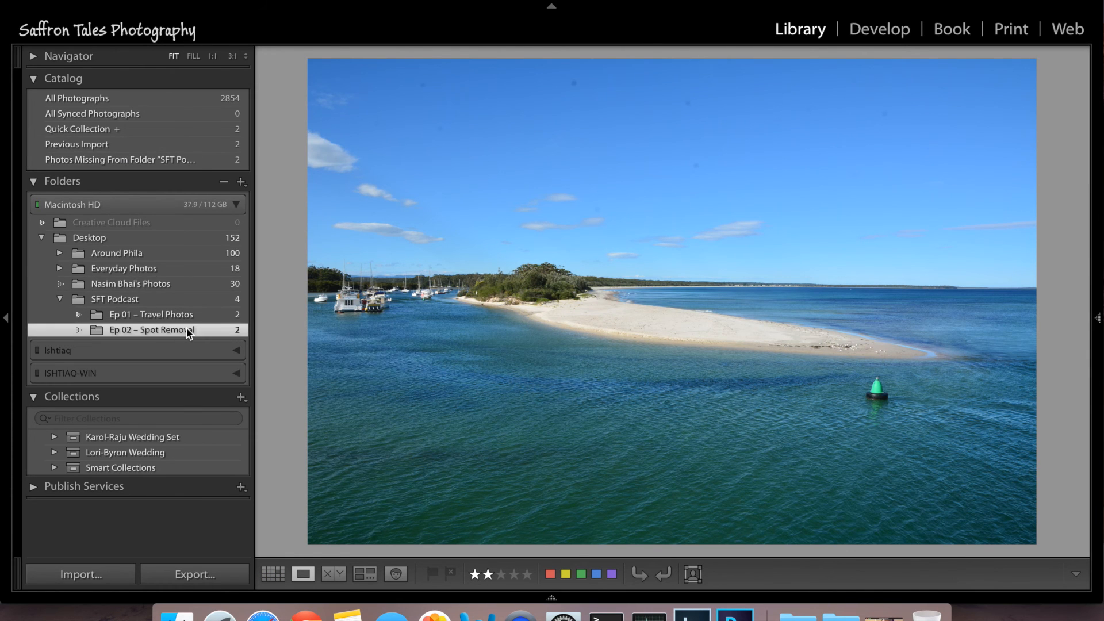
# - Synchronize the Ep 02 – Spot Removal folder and import its new photo into the catalog
pyautogui.rightClick(190, 330)
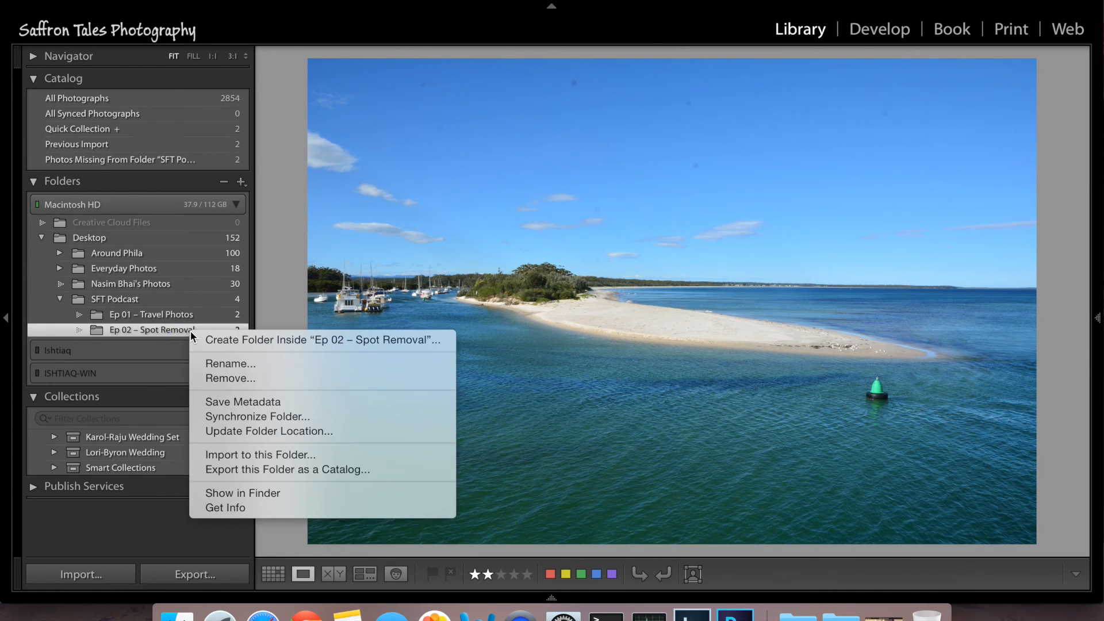
pyautogui.click(235, 420)
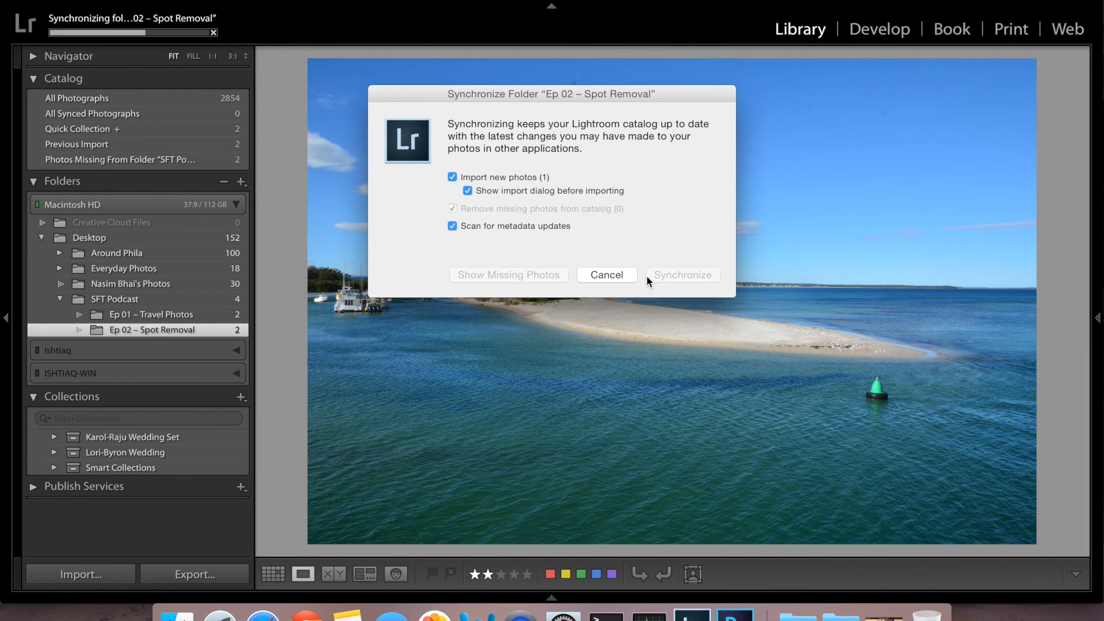
pyautogui.click(664, 278)
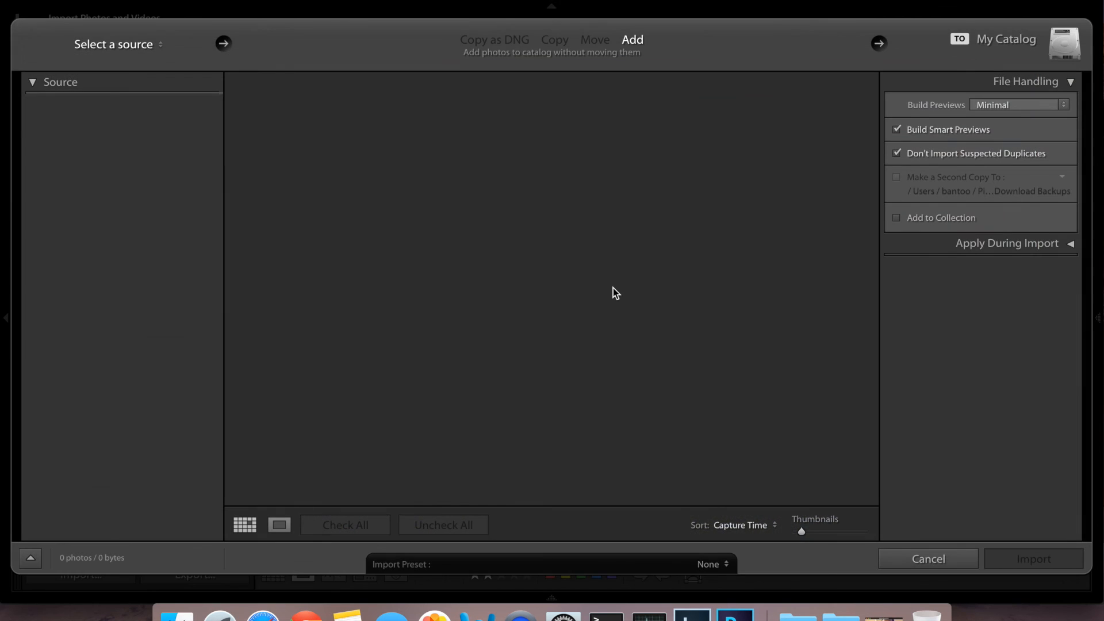
pyautogui.click(1010, 559)
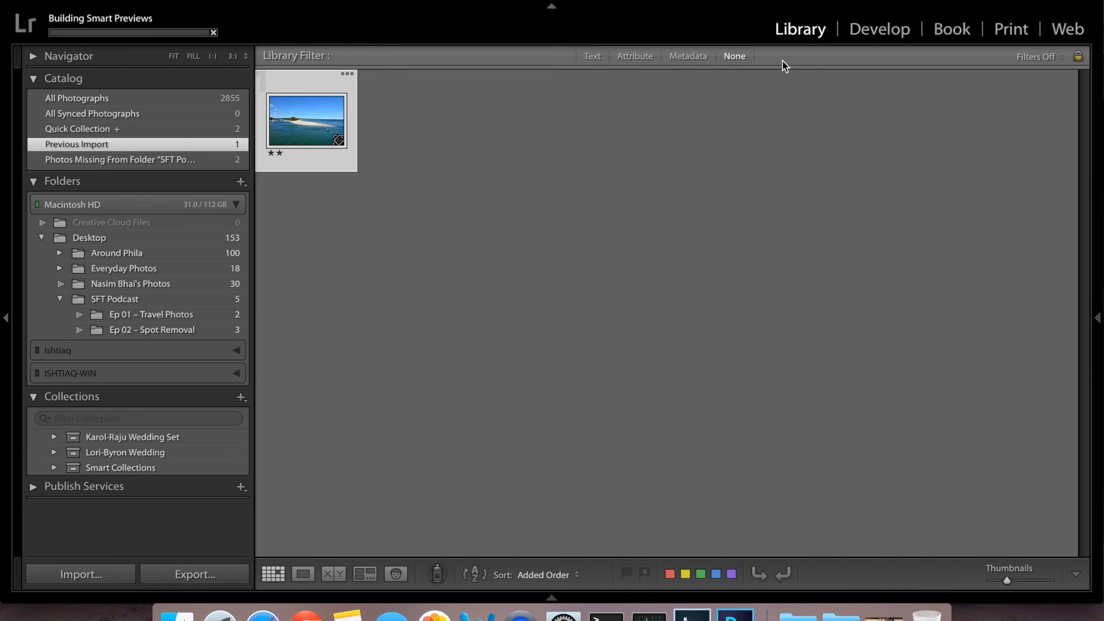
# - Open the newly imported cleaned sandbar photo from the Ep 02 – Spot Removal folder in the Develop module
pyautogui.click(868, 34)
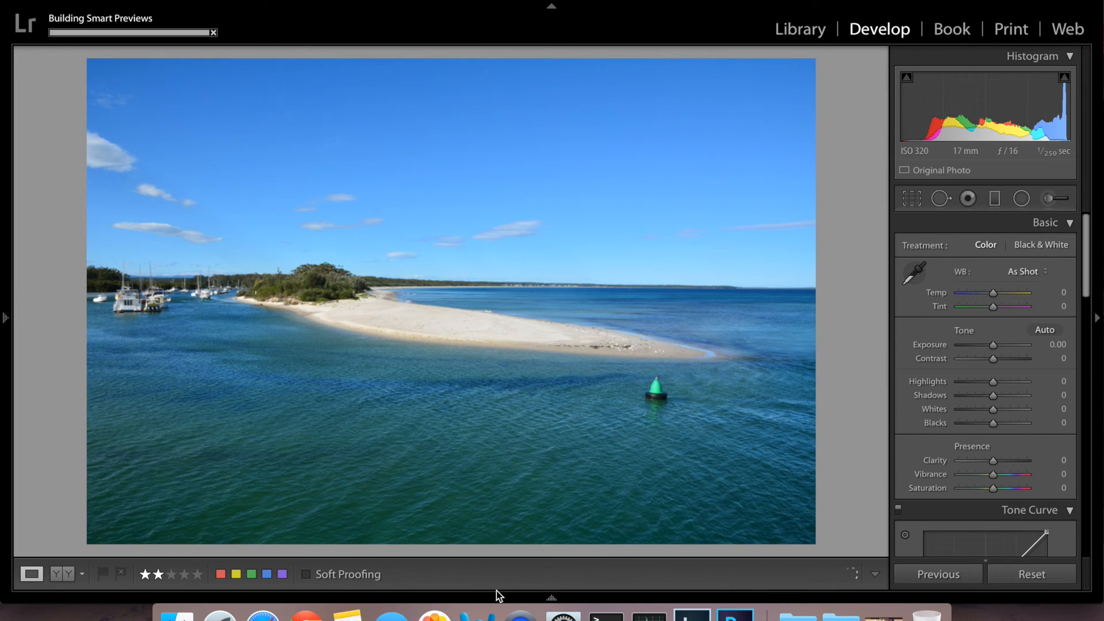
pyautogui.moveTo(495, 603)
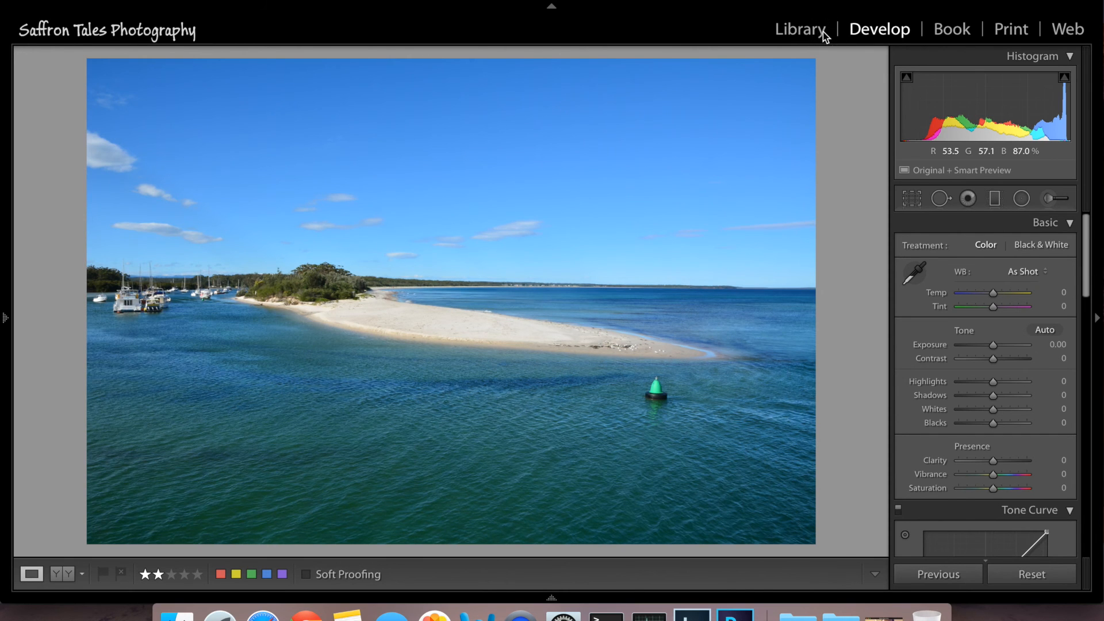
pyautogui.click(801, 30)
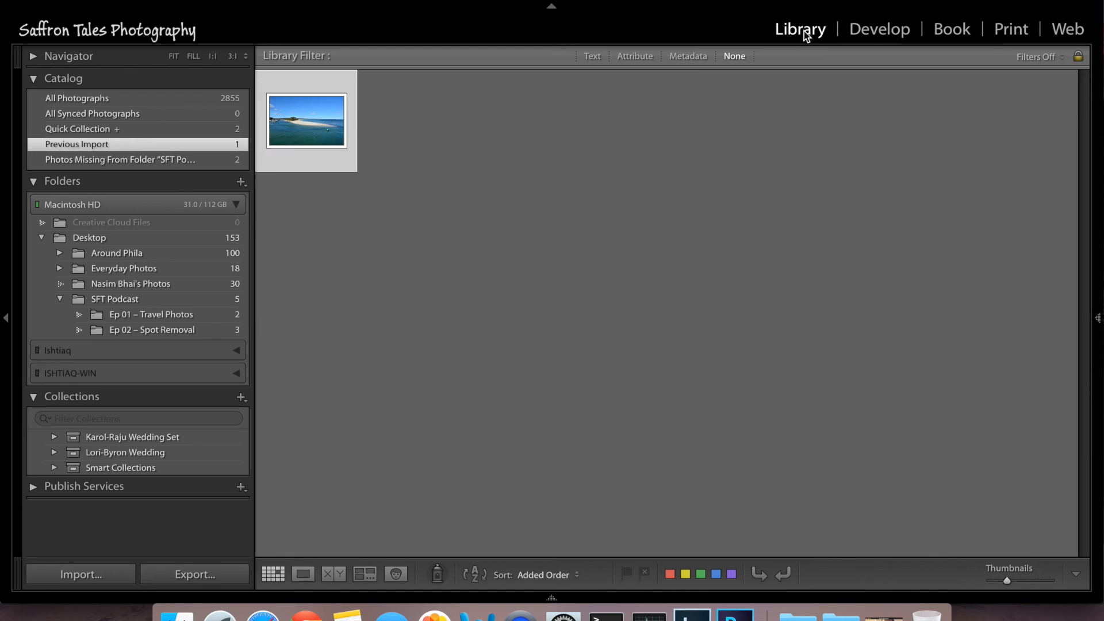
pyautogui.click(141, 332)
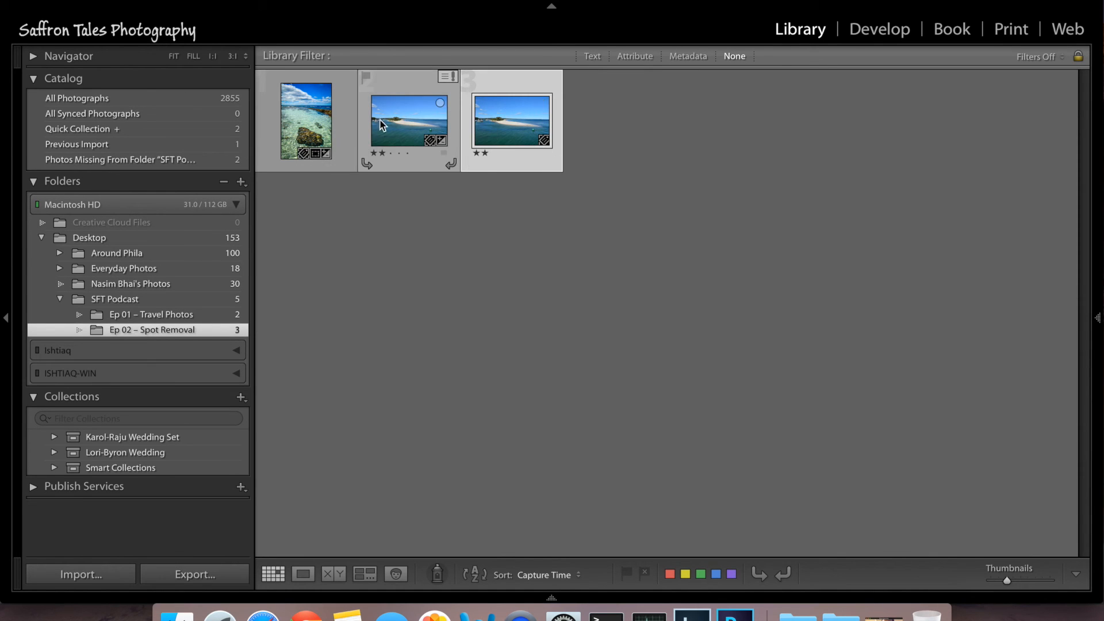
pyautogui.doubleClick(495, 119)
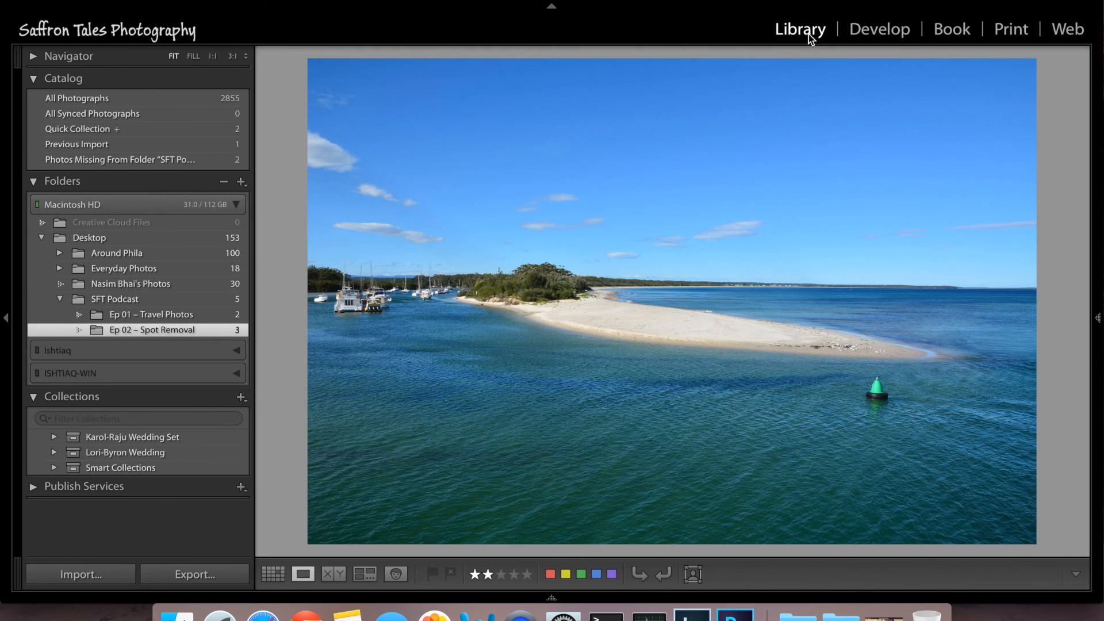
pyautogui.click(873, 30)
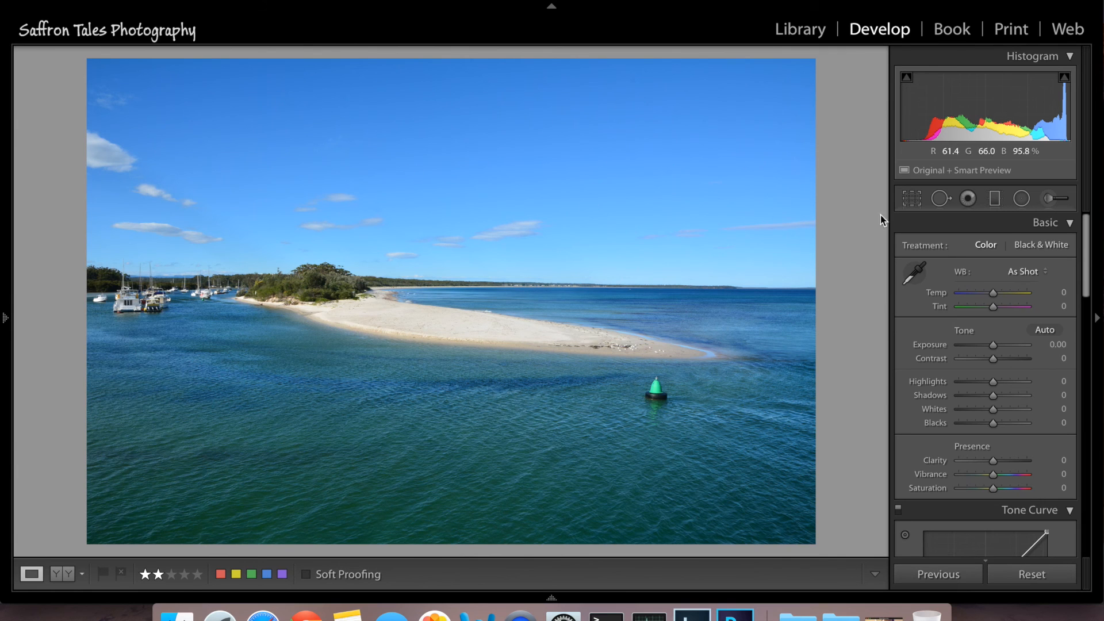
# - Set the sandbar photo's Highlights to −71, Shadows to +100, Whites to +29 and Blacks to −59
pyautogui.moveTo(1089, 282)
pyautogui.mouseDown()
pyautogui.moveTo(1080, 408)
pyautogui.moveTo(1088, 279)
pyautogui.mouseUp()
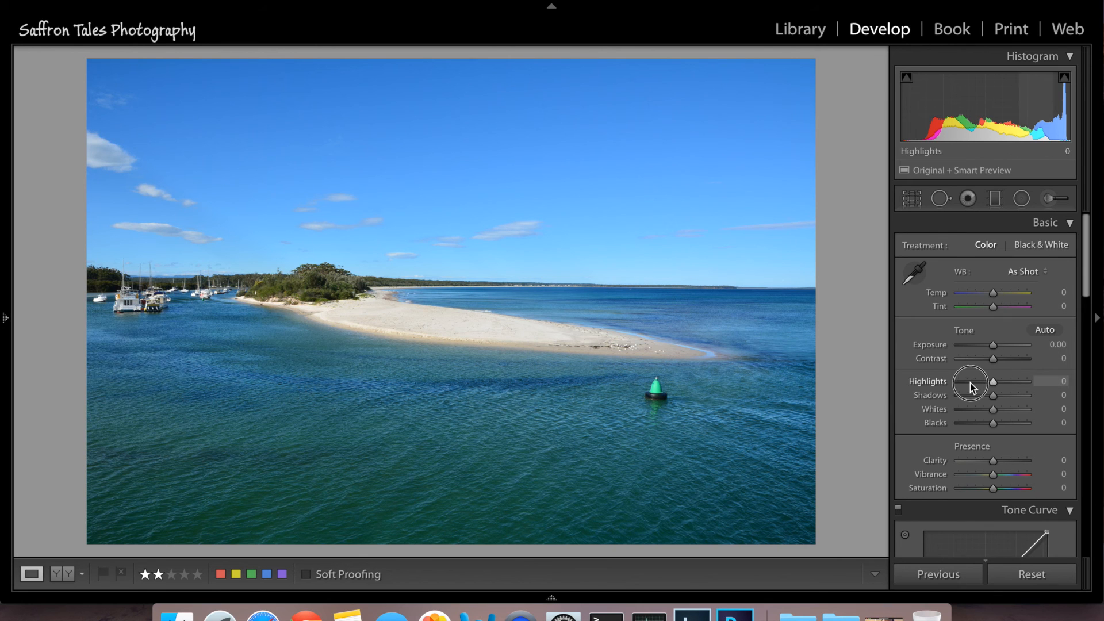
pyautogui.moveTo(971, 383); pyautogui.dragTo(968, 384)
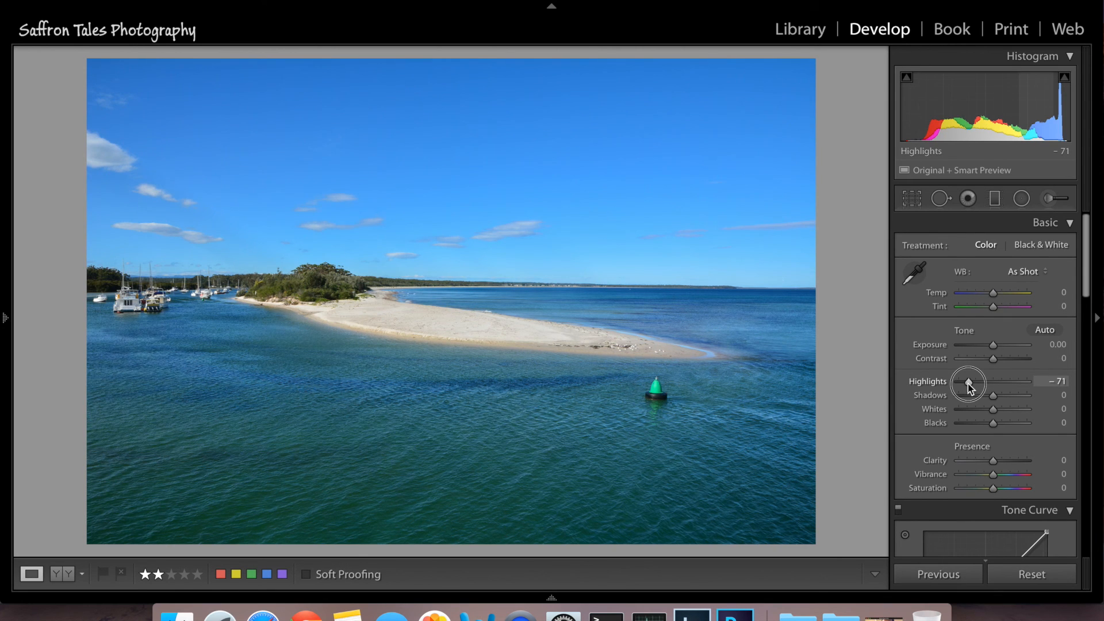
pyautogui.moveTo(993, 397); pyautogui.dragTo(1027, 398)
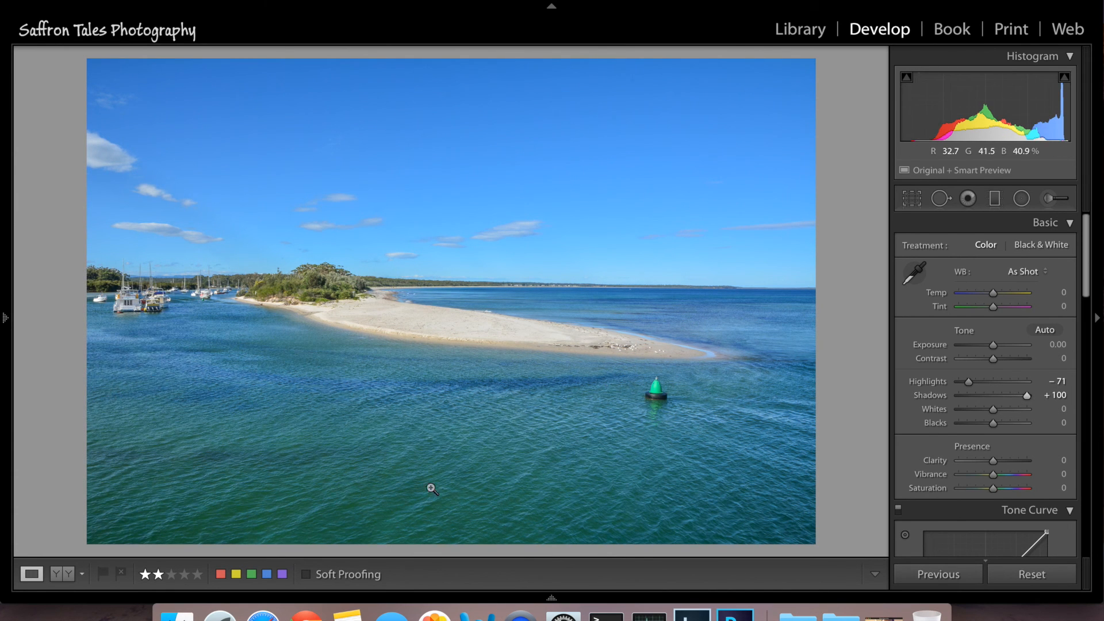
pyautogui.moveTo(994, 414)
pyautogui.mouseDown()
pyautogui.moveTo(1008, 413)
pyautogui.moveTo(973, 425)
pyautogui.moveTo(1004, 413)
pyautogui.mouseUp()
# - Apply the Strong Contrast point curve to the photo after trying Medium Contrast
pyautogui.moveTo(1086, 291); pyautogui.dragTo(1088, 373)
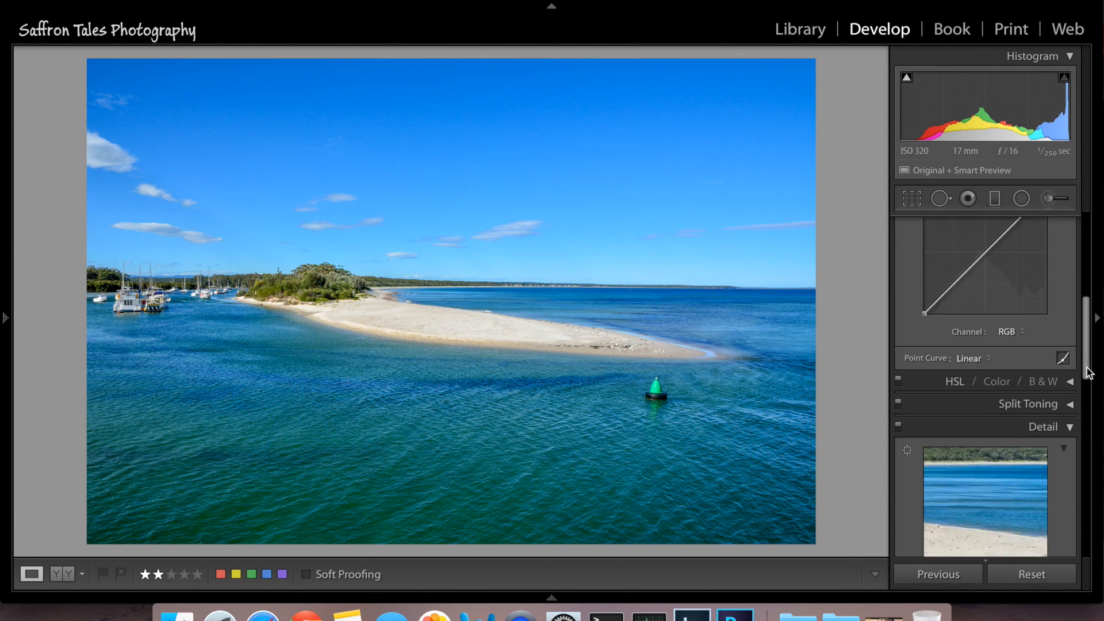
pyautogui.click(991, 357)
pyautogui.click(986, 369)
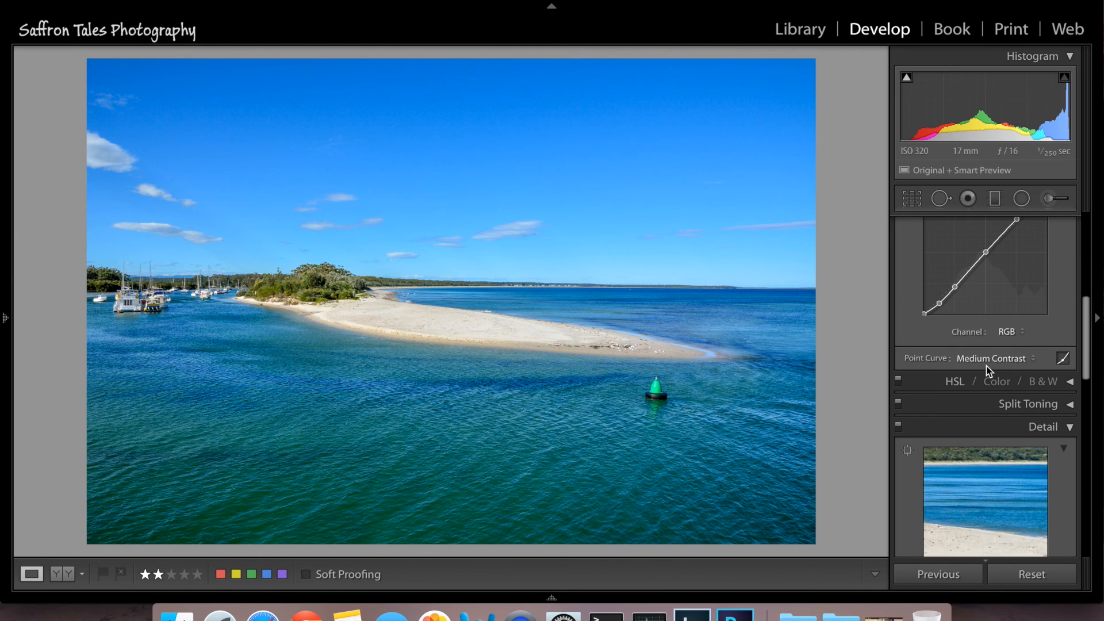
pyautogui.click(988, 355)
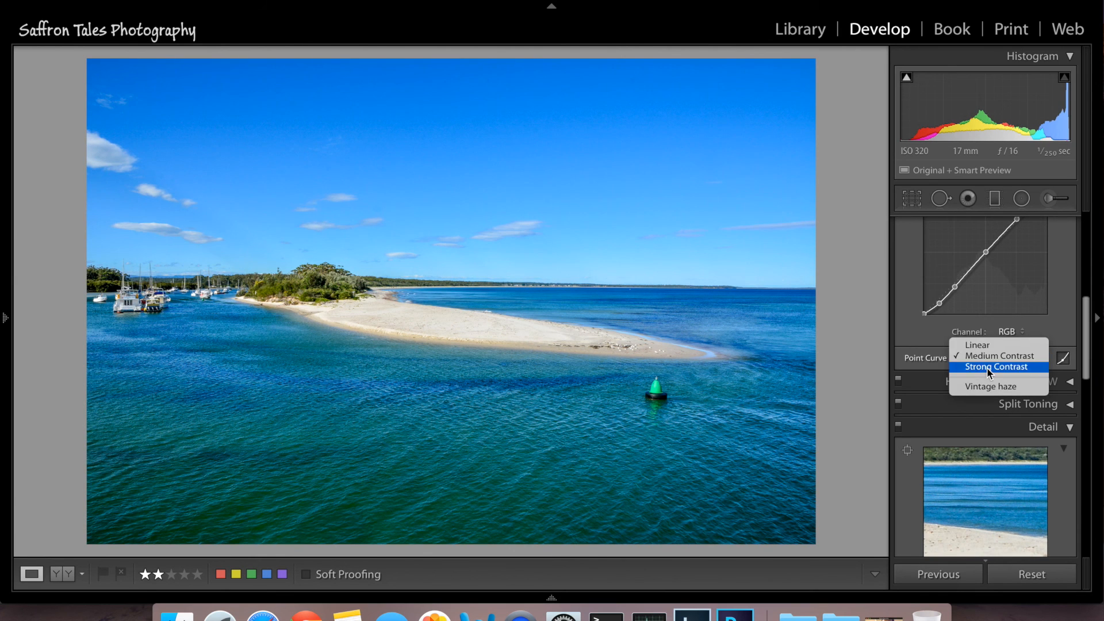
pyautogui.click(988, 373)
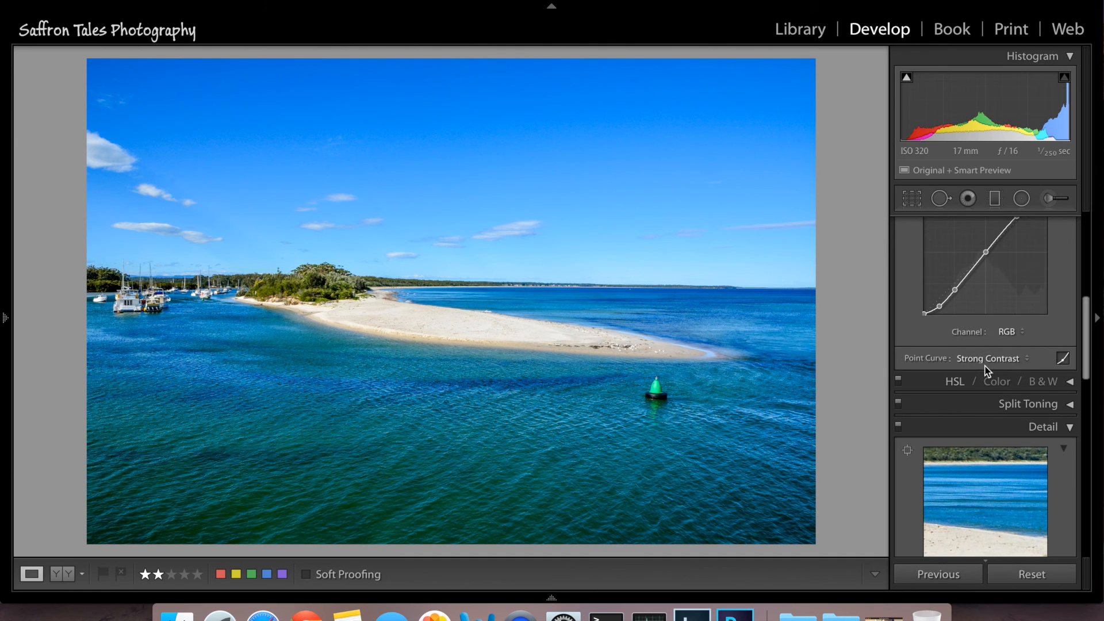
# - Set the sharpening amount to 74 and add slight luminance noise reduction
pyautogui.moveTo(1084, 365); pyautogui.dragTo(1080, 434)
pyautogui.moveTo(965, 324); pyautogui.dragTo(992, 325)
pyautogui.moveTo(958, 401); pyautogui.dragTo(972, 409)
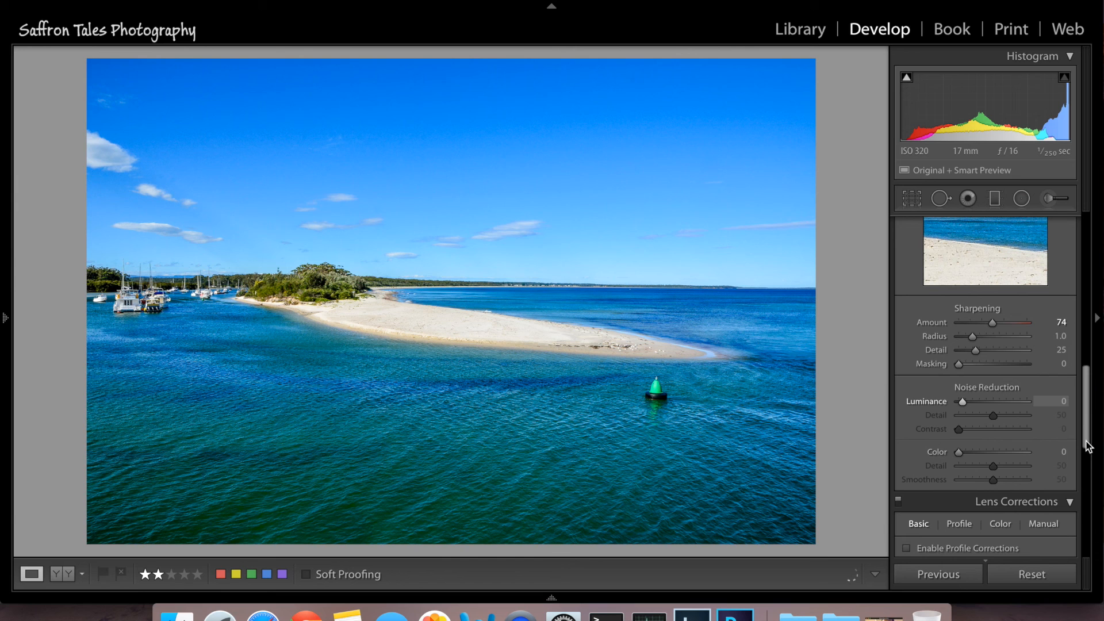
# - Darken the photo's corners with a post-crop vignette in Highlight Priority style
pyautogui.scroll(-5, 1037, 469)
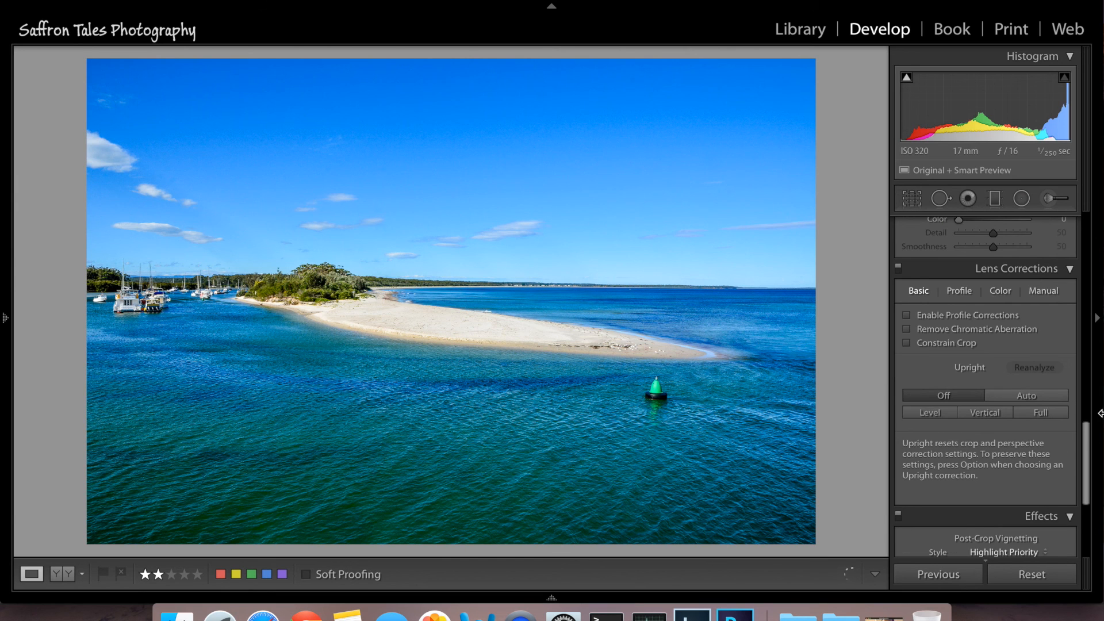
pyautogui.moveTo(1086, 468); pyautogui.dragTo(1088, 505)
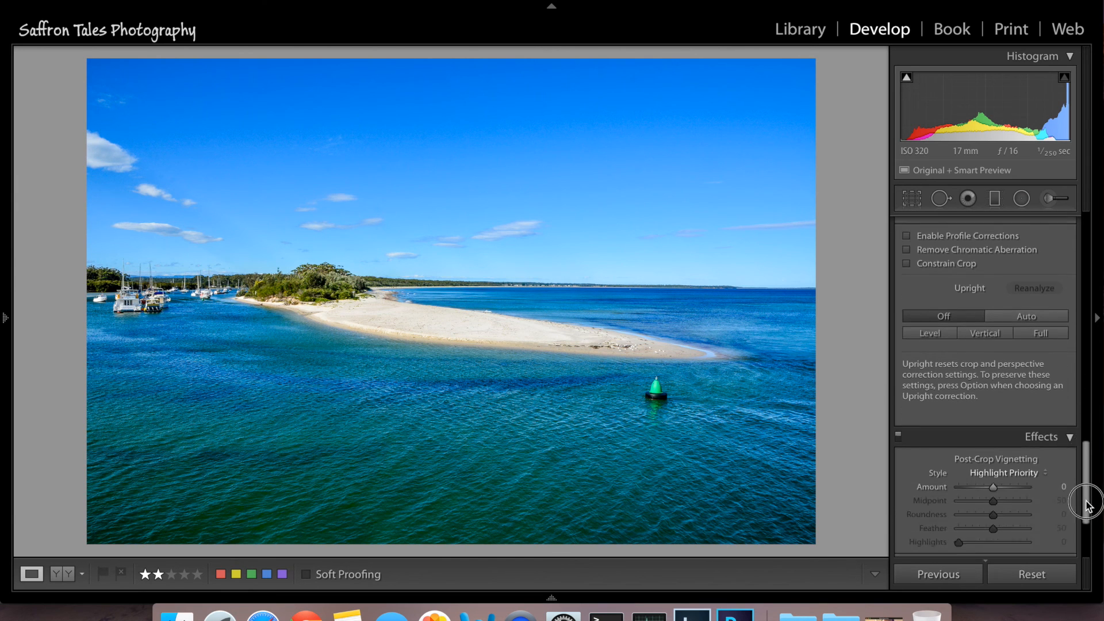
pyautogui.scroll(-3, 1046, 453)
pyautogui.moveTo(992, 360); pyautogui.dragTo(990, 360)
pyautogui.moveTo(1088, 498); pyautogui.dragTo(1099, 247)
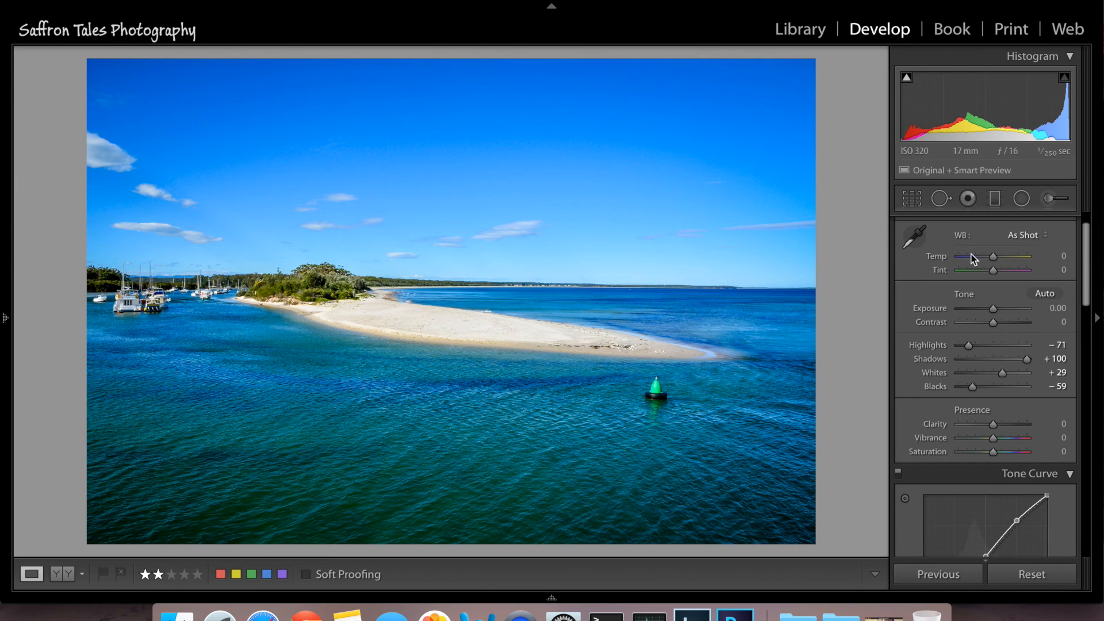
# - Add a wide radial filter centred over the sandbar with Exposure 0.29, Feather 75 and an inverted mask
pyautogui.click(1022, 201)
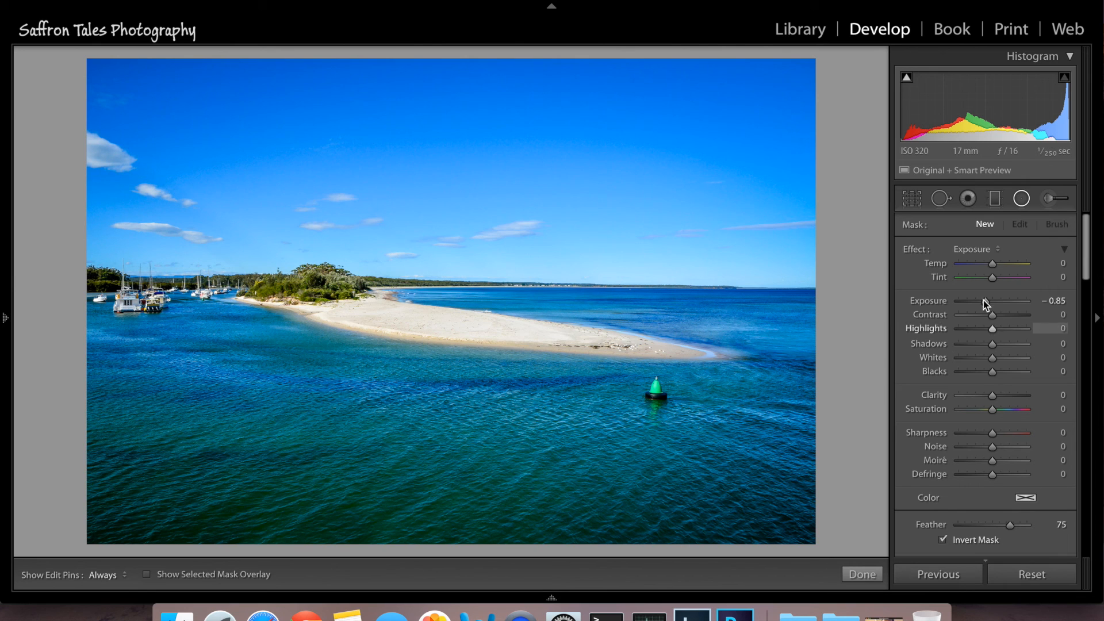
pyautogui.moveTo(986, 301); pyautogui.dragTo(998, 306)
pyautogui.moveTo(319, 263); pyautogui.dragTo(805, 354)
pyautogui.moveTo(320, 260); pyautogui.dragTo(483, 287)
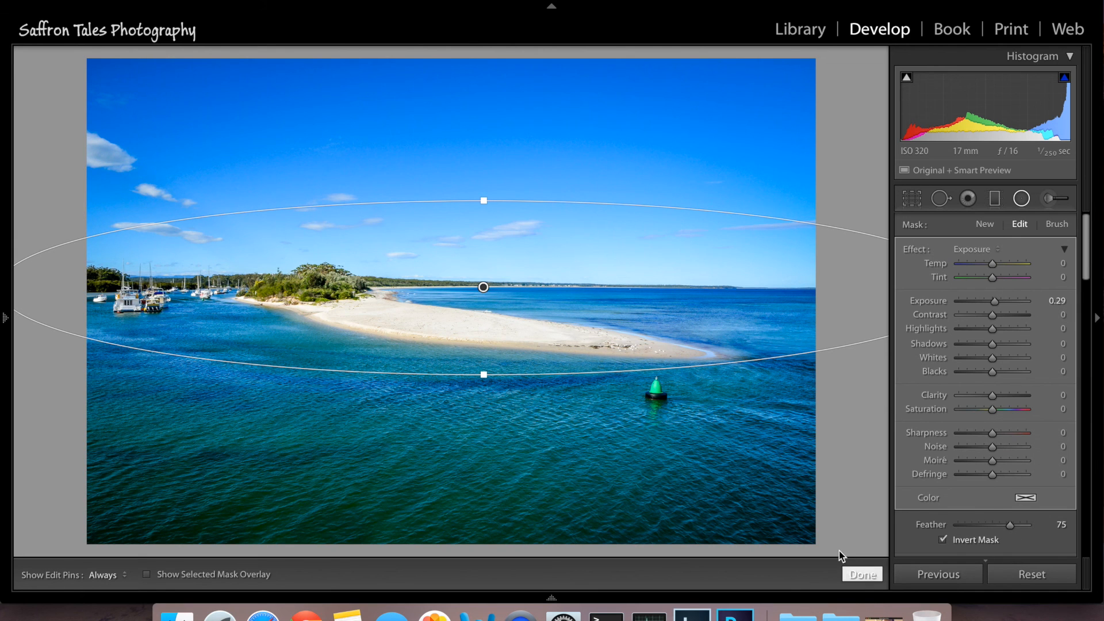
pyautogui.click(863, 575)
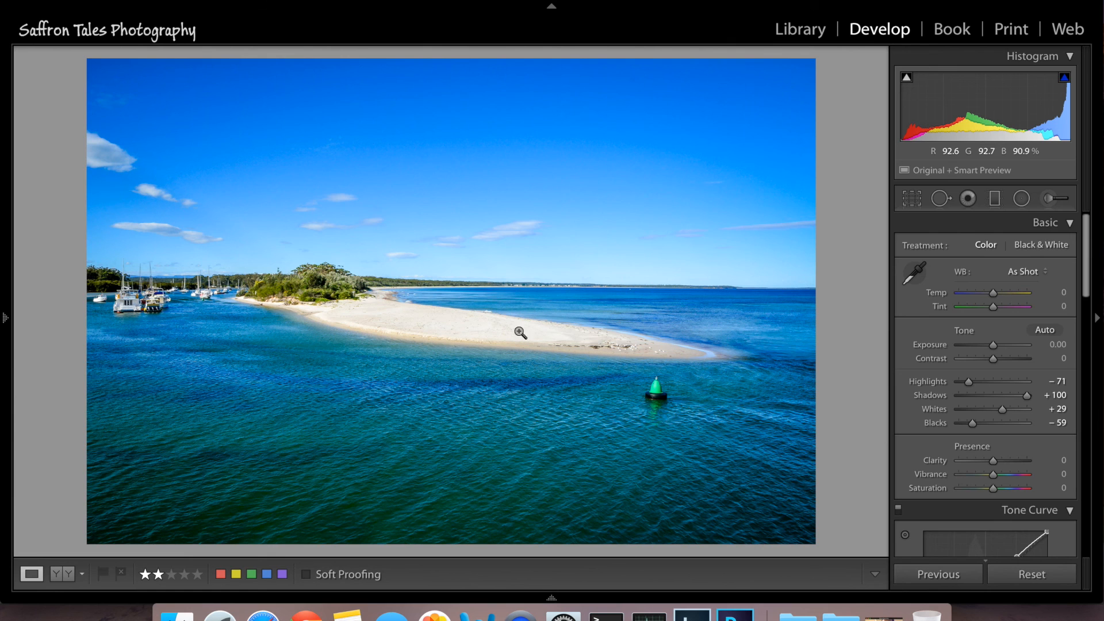
# - Open the HSL luminance adjustments for the photo
pyautogui.moveTo(1087, 292); pyautogui.dragTo(1086, 387)
pyautogui.click(931, 314)
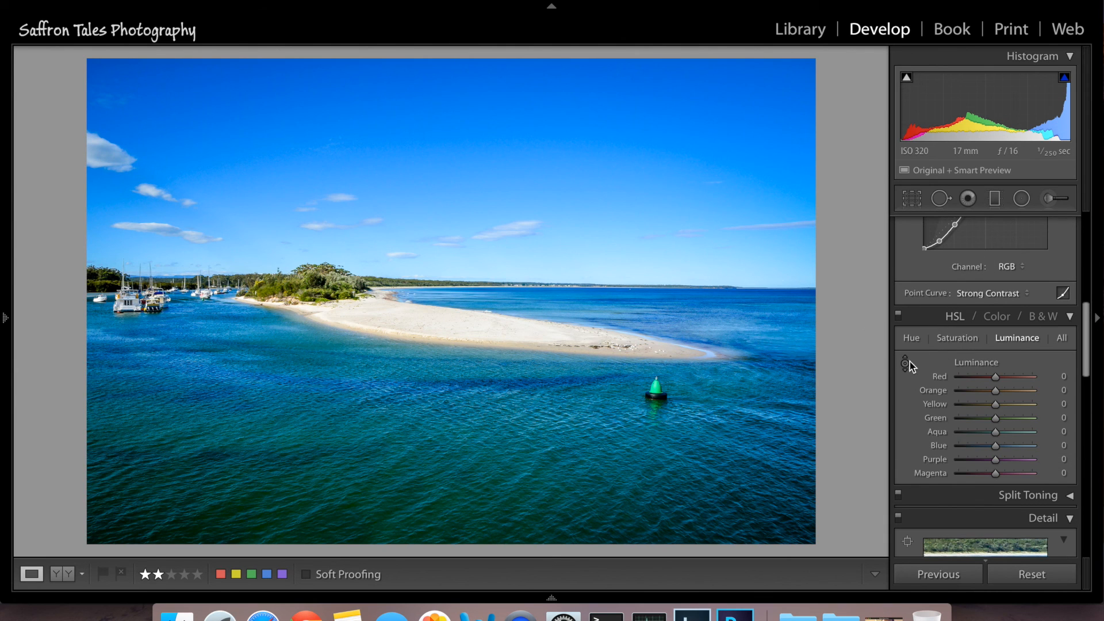
pyautogui.click(905, 364)
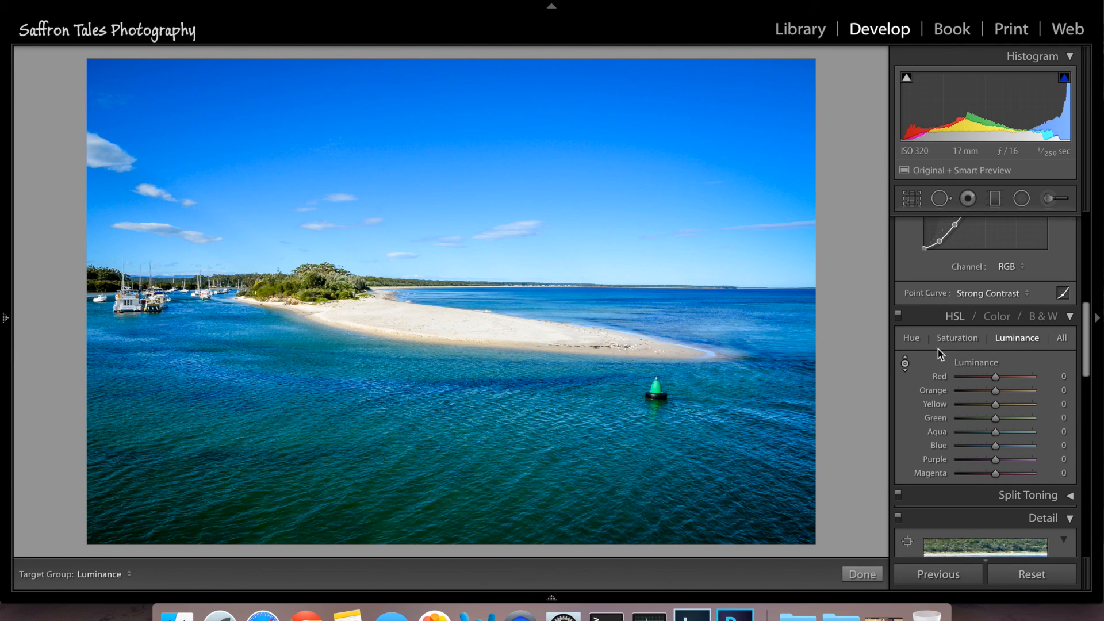
pyautogui.click(906, 363)
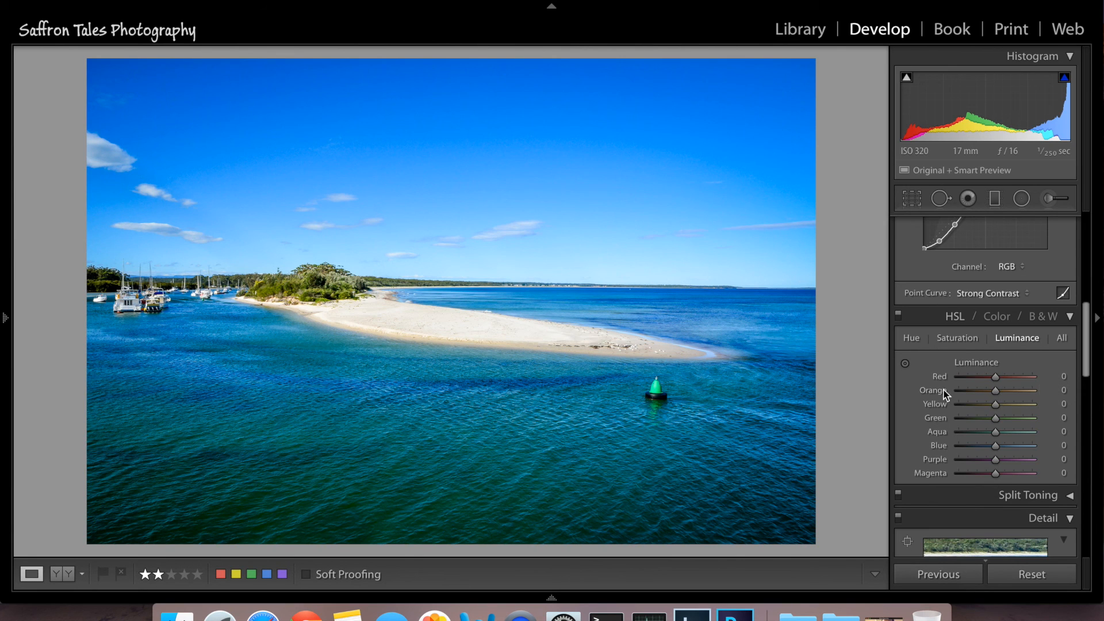
# - Try an Aqua luminance of +66 and an Orange luminance of −100, and undo both changes
pyautogui.click(996, 436)
pyautogui.moveTo(997, 437); pyautogui.dragTo(1022, 440)
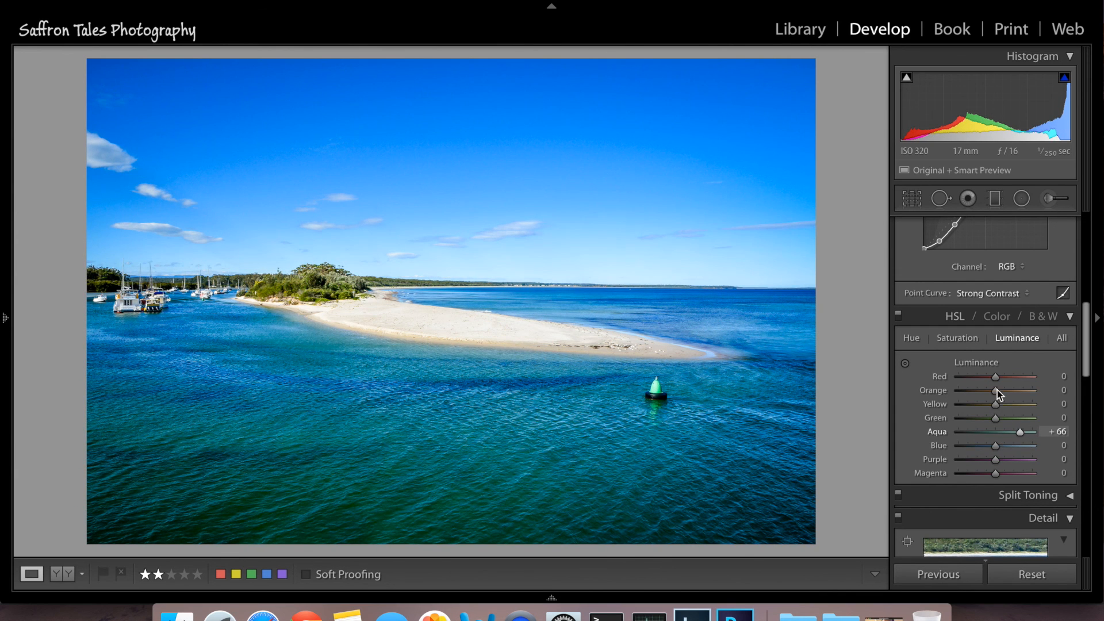
pyautogui.moveTo(957, 393); pyautogui.dragTo(598, 324)
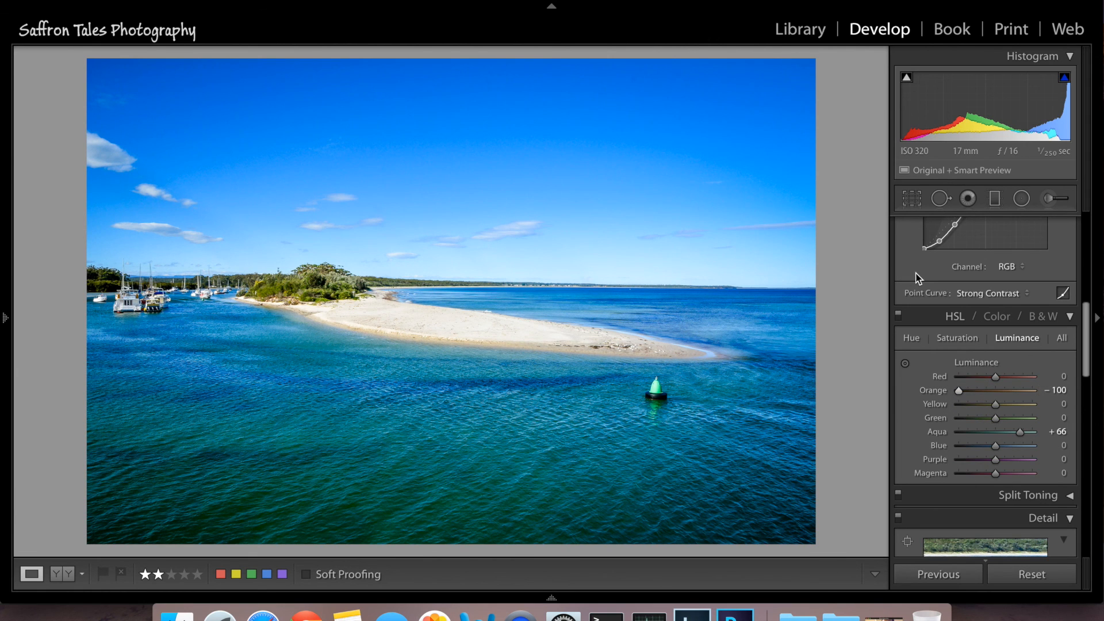
pyautogui.press('super+z')
pyautogui.press('super+z')
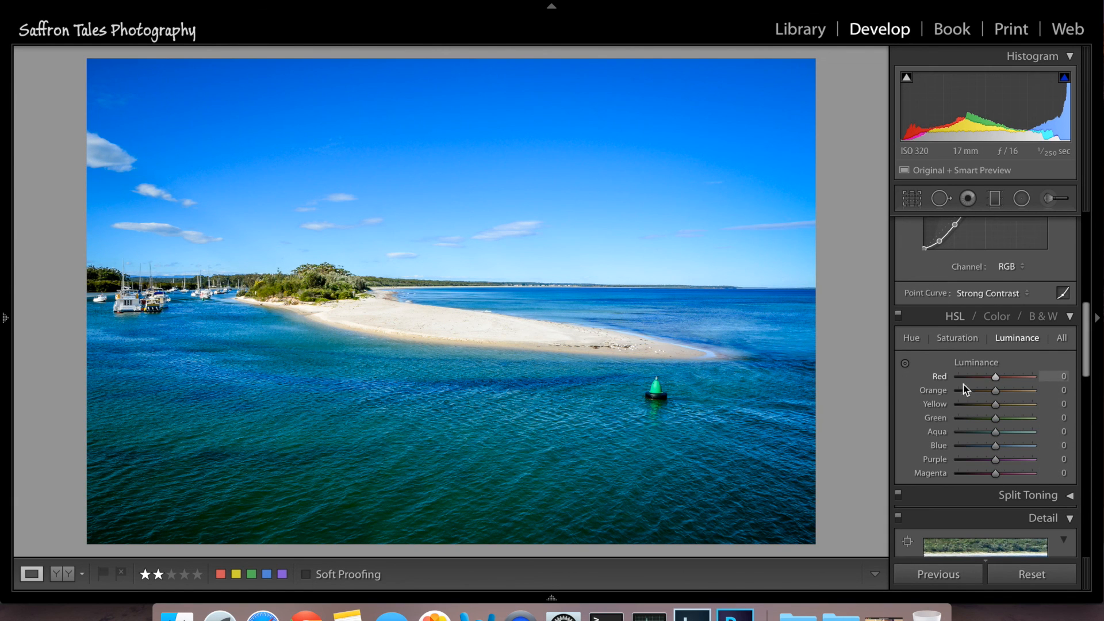
# - Darken the sand with the targeted luminance adjustment, bringing Yellow to −69 and Green to −27
pyautogui.click(906, 364)
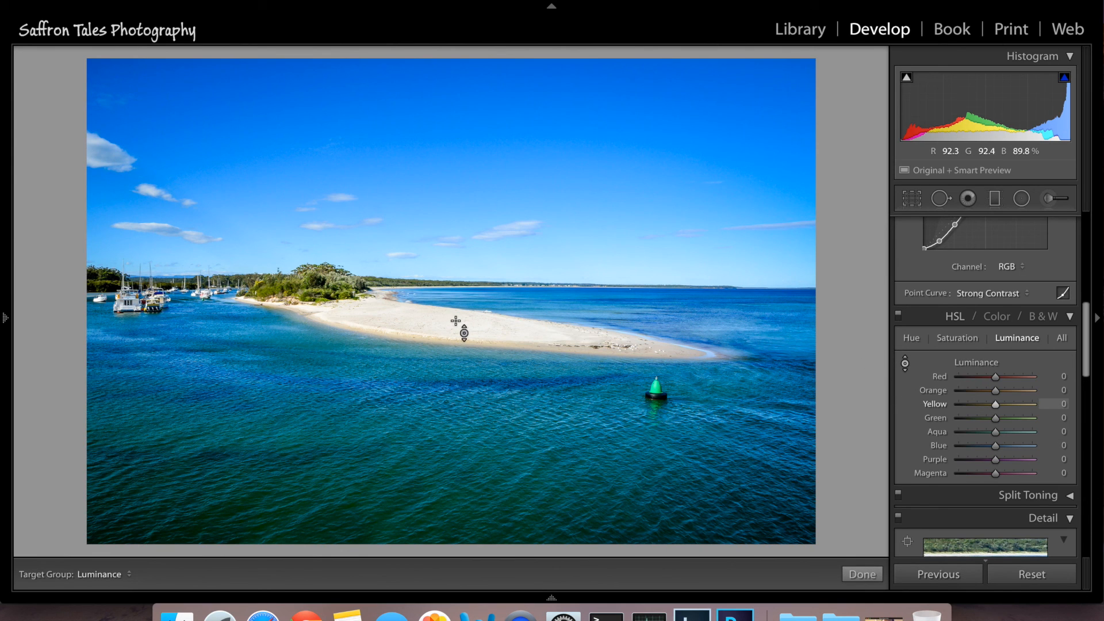
pyautogui.moveTo(464, 333); pyautogui.dragTo(465, 392)
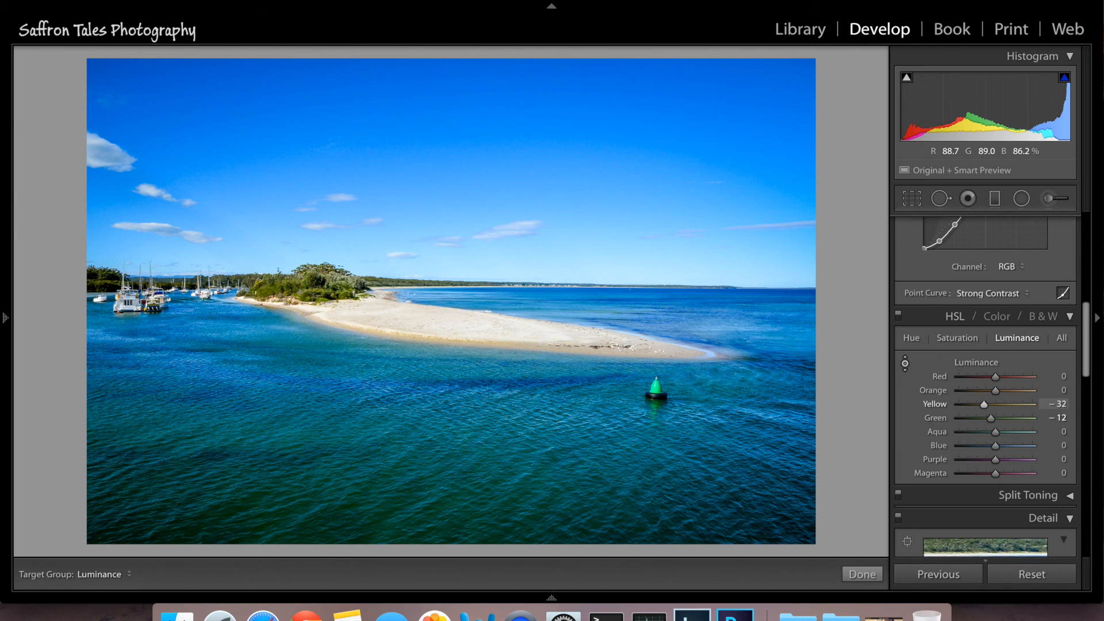
pyautogui.moveTo(465, 403); pyautogui.dragTo(465, 417)
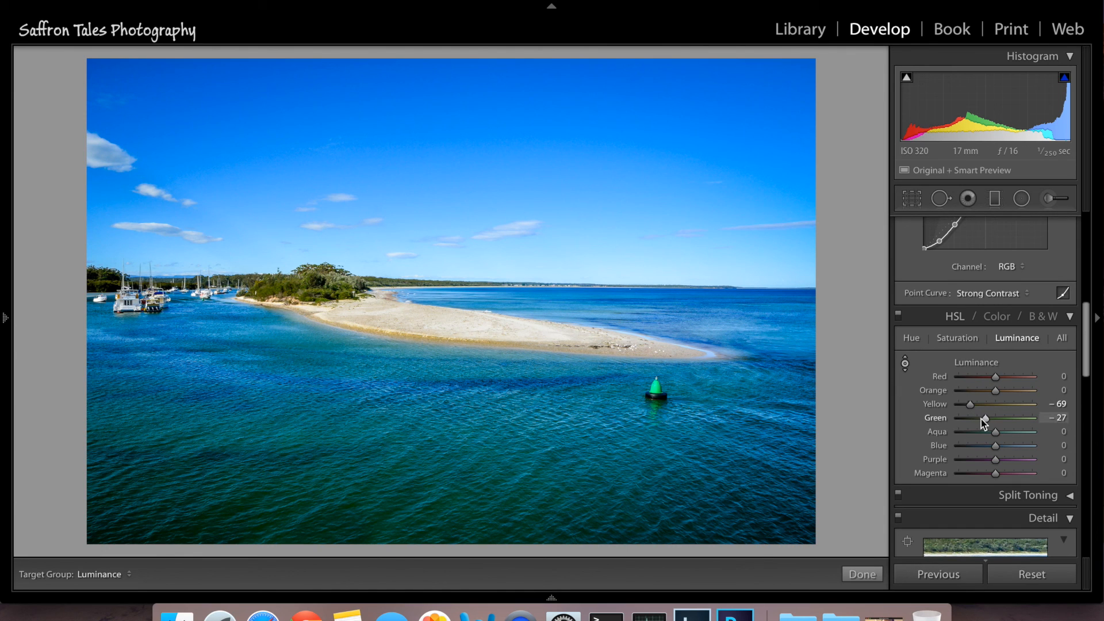
pyautogui.click(906, 365)
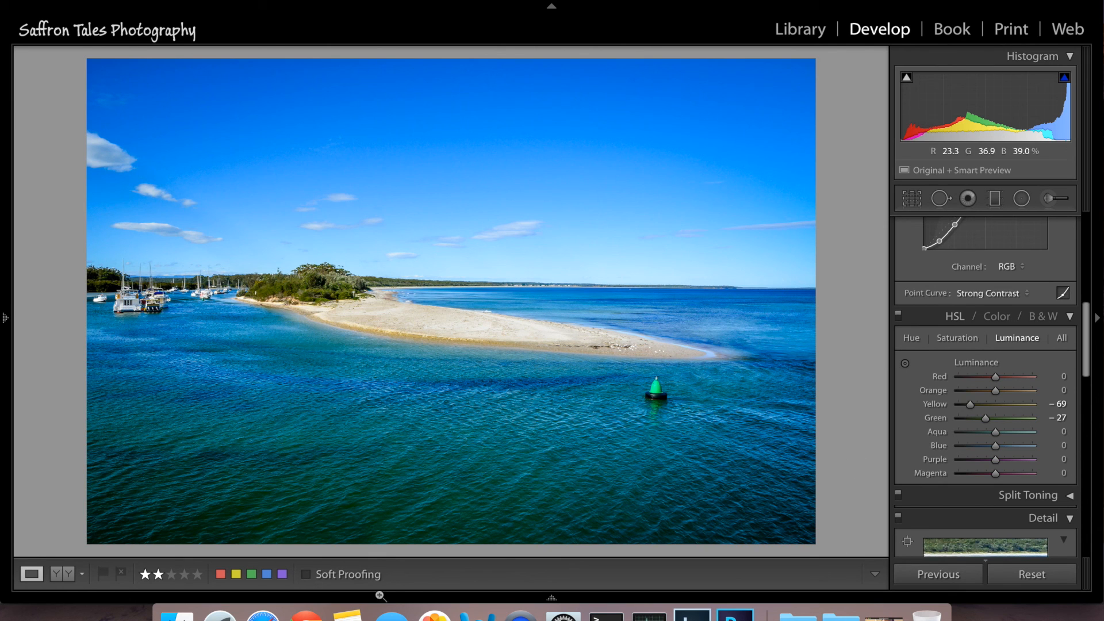
# - Compare the original spotted sandbar photo with the edited version
pyautogui.moveTo(370, 604)
pyautogui.click(102, 543)
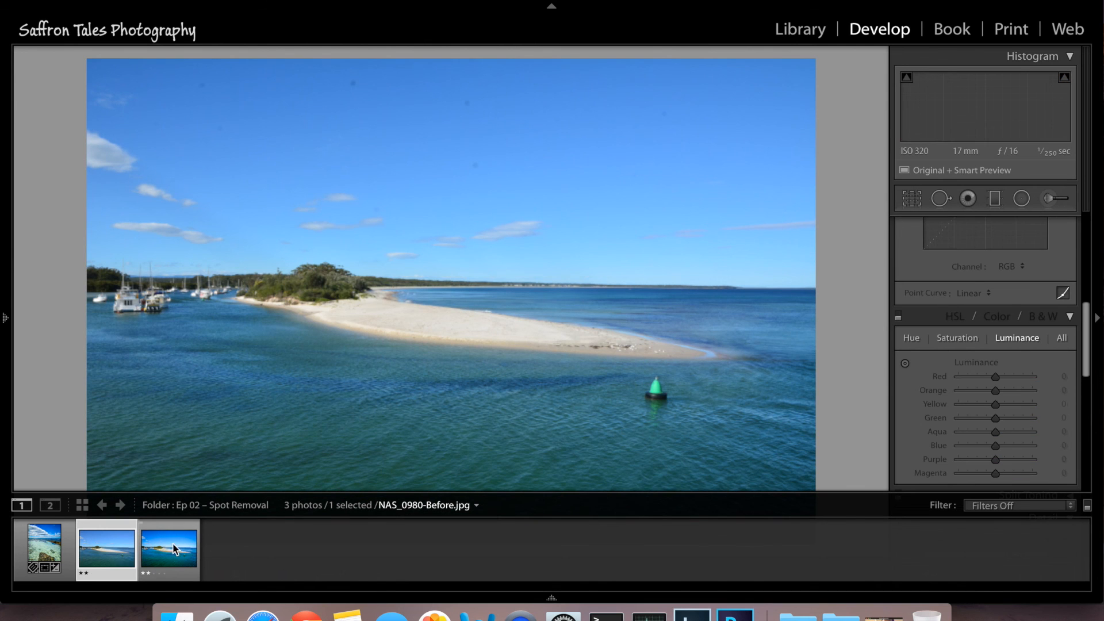
pyautogui.click(176, 550)
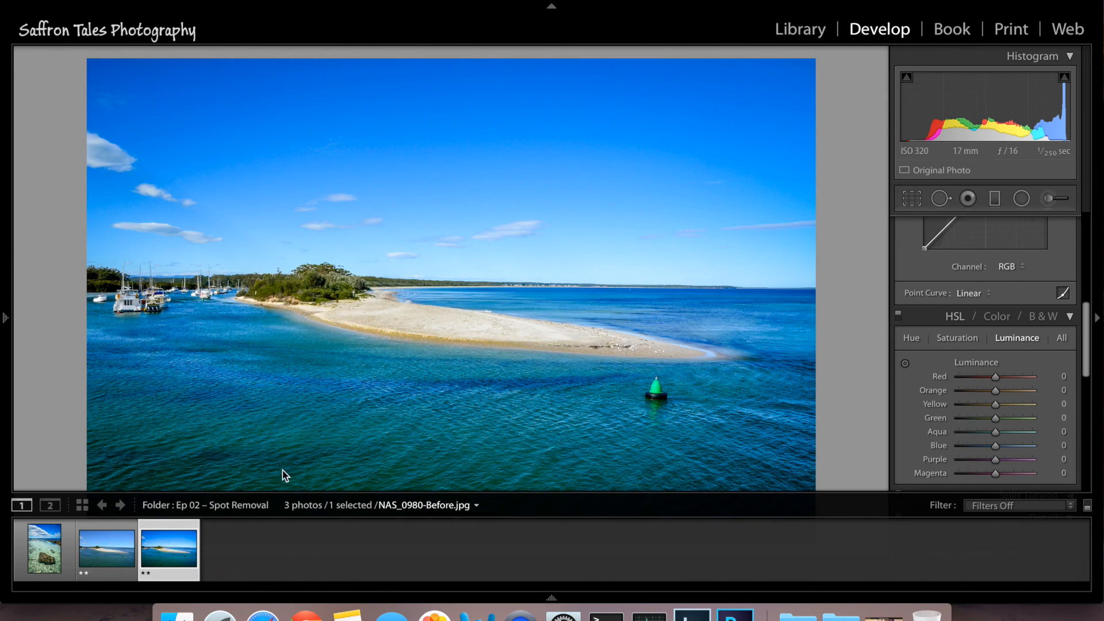